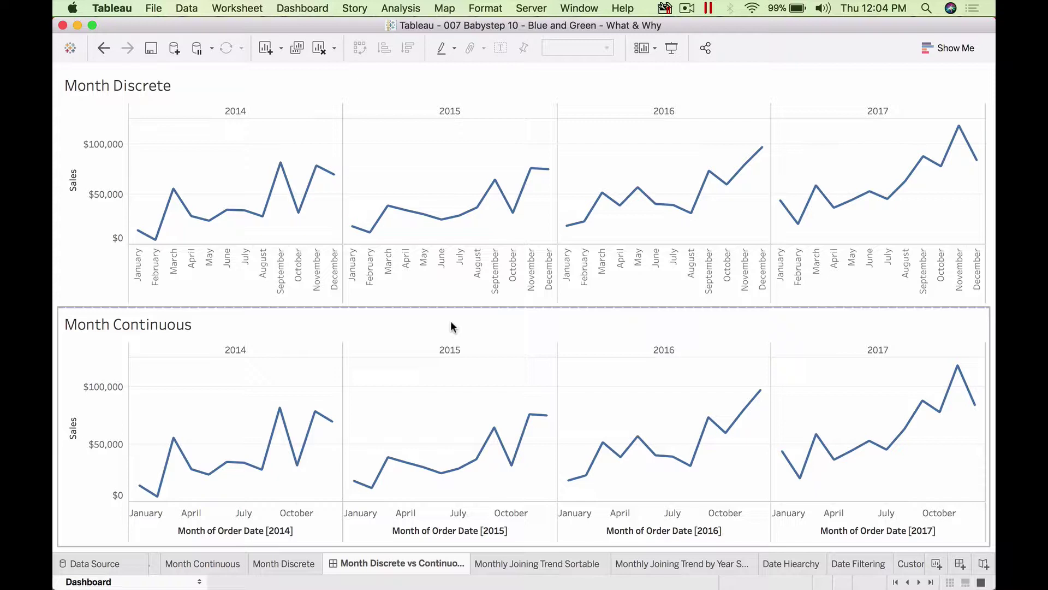
click(286, 263)
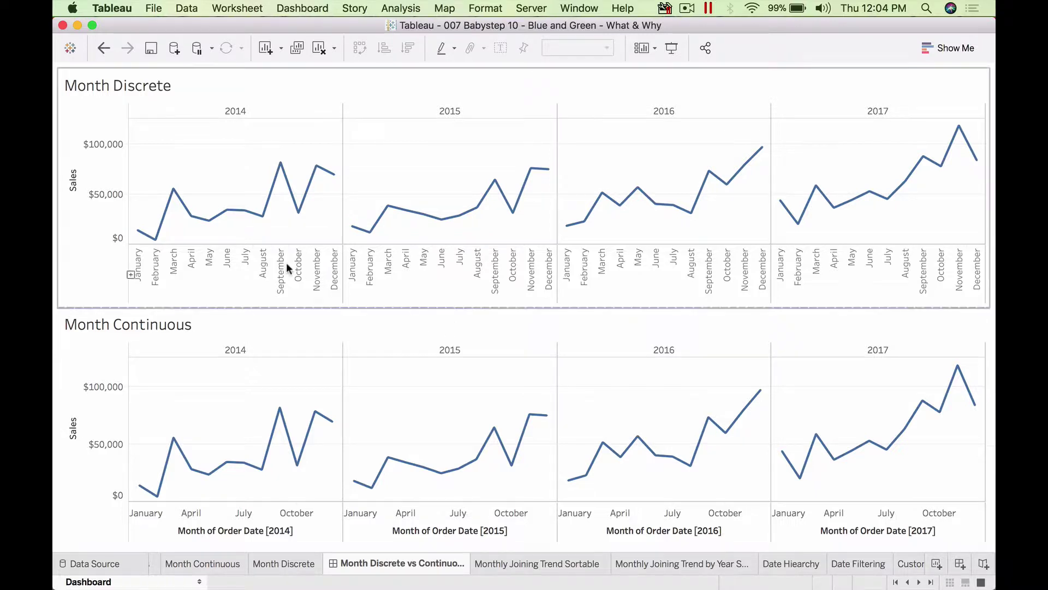
click(759, 377)
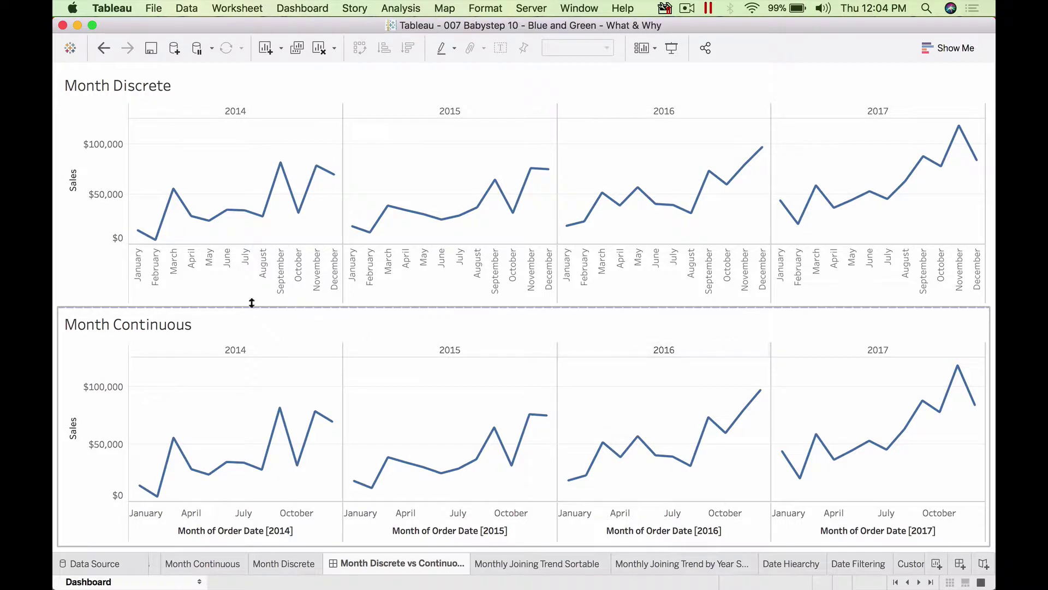
click(200, 298)
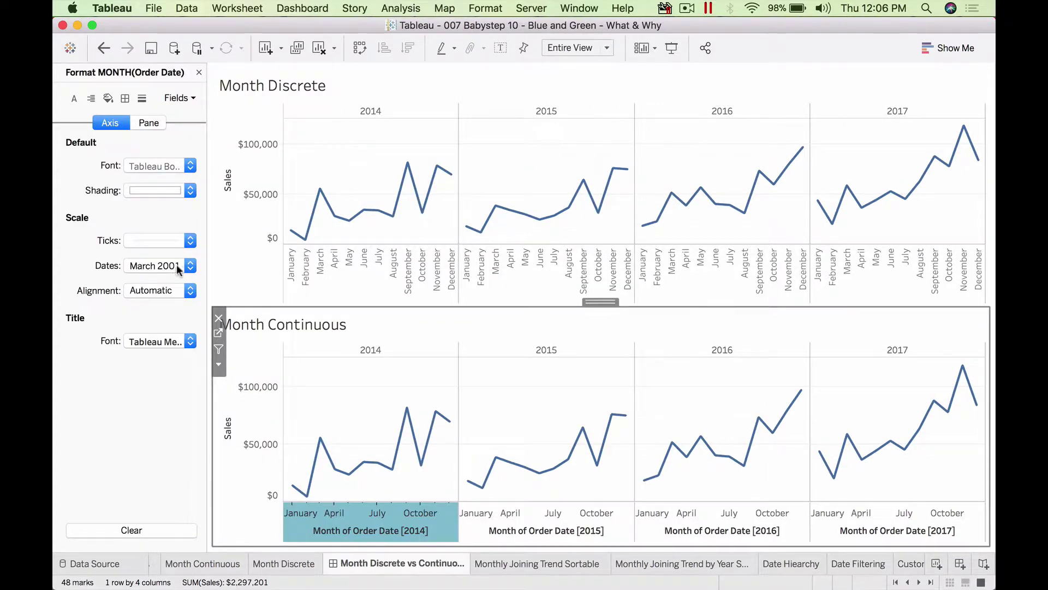
- Apply the custom date format mmm to the Order Date axis of the Month Continuous chart and close the formatting options
click(190, 266)
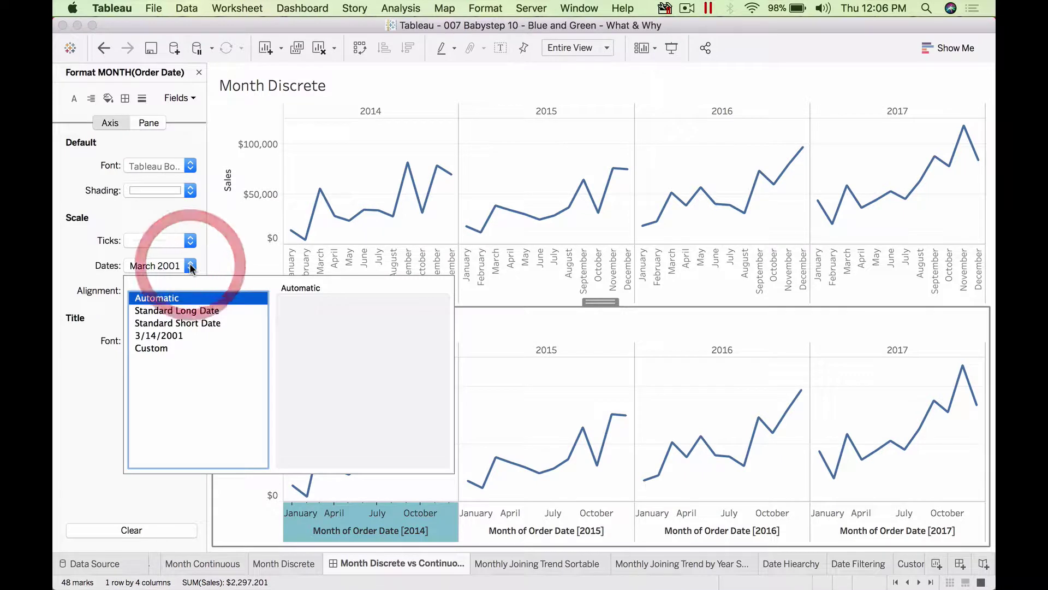
click(175, 348)
click(329, 323)
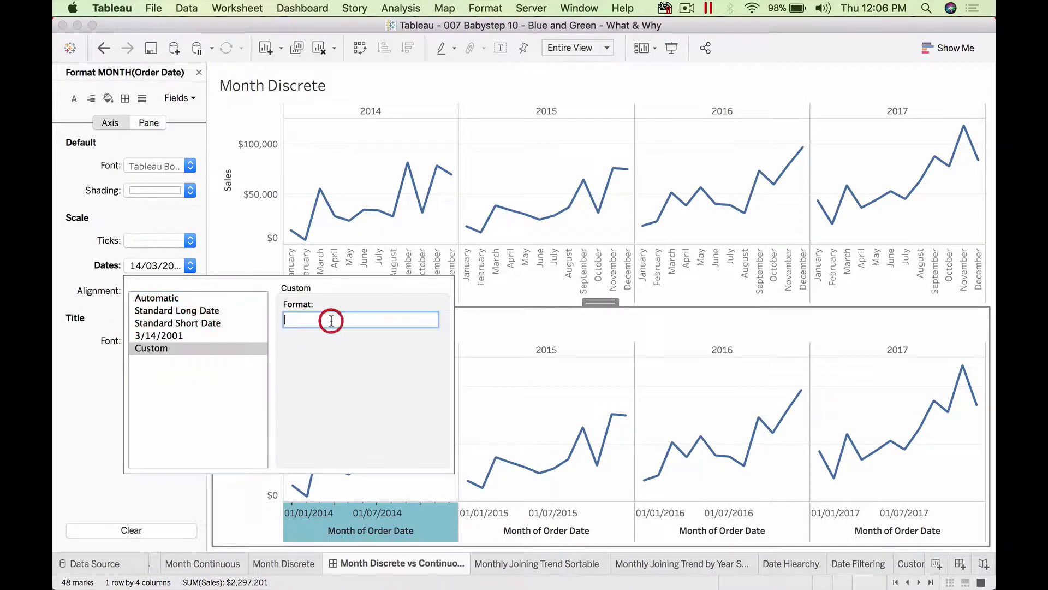
text(mmm)
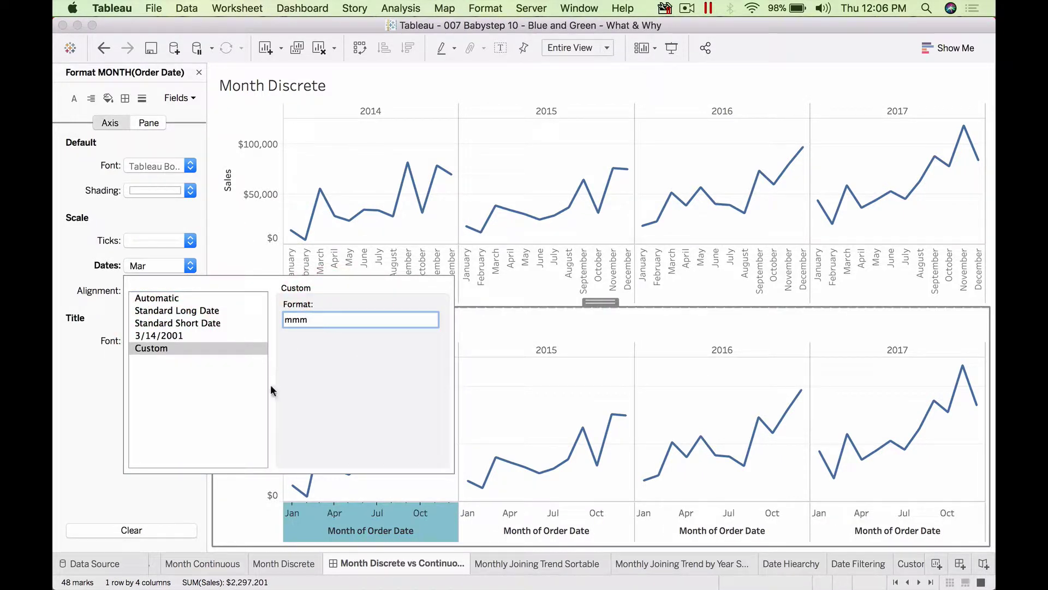
click(140, 499)
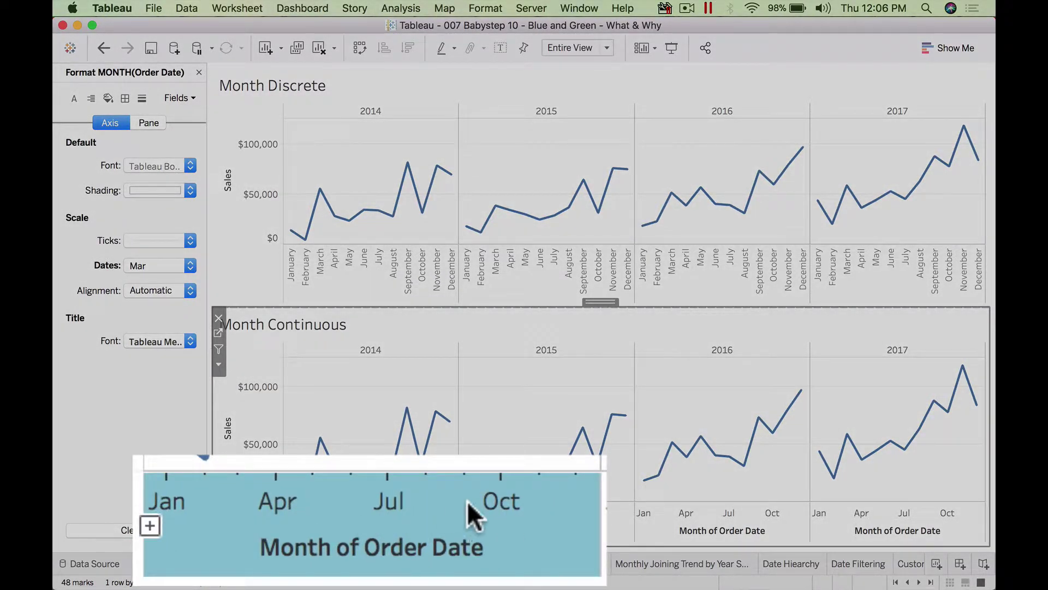
mouse_move(200, 476)
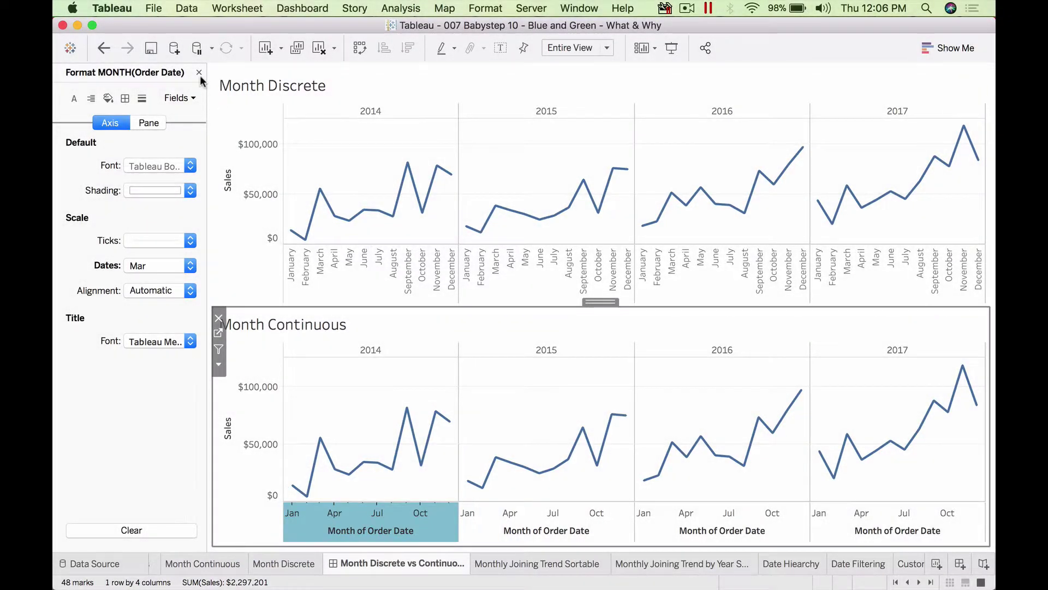
click(199, 72)
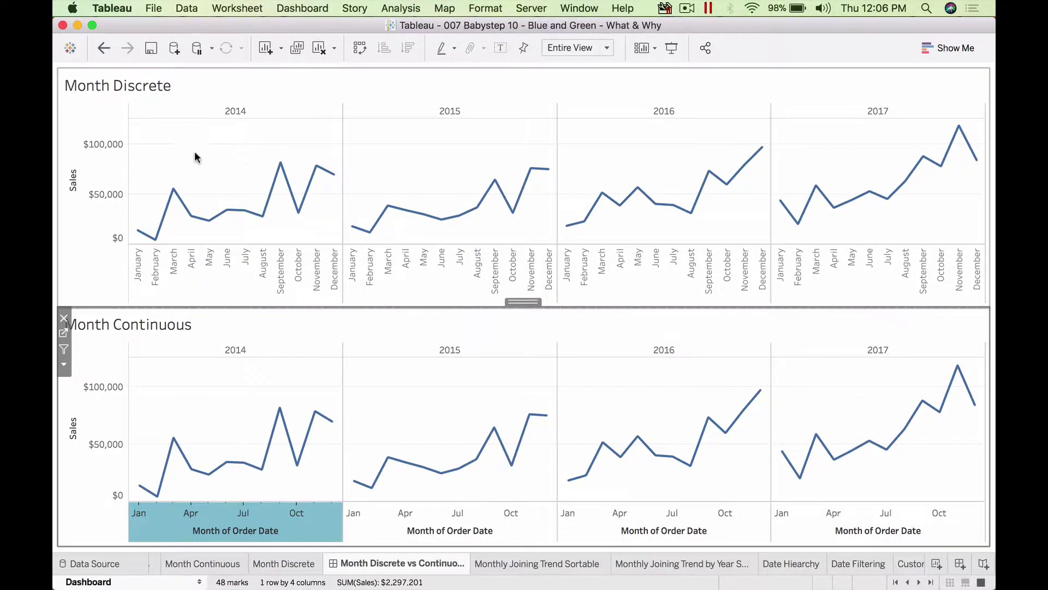
- Try drilling down the order date on the Month Discrete chart, undo it, and try the same on the Month Continuous chart
mouse_move(143, 265)
click(132, 275)
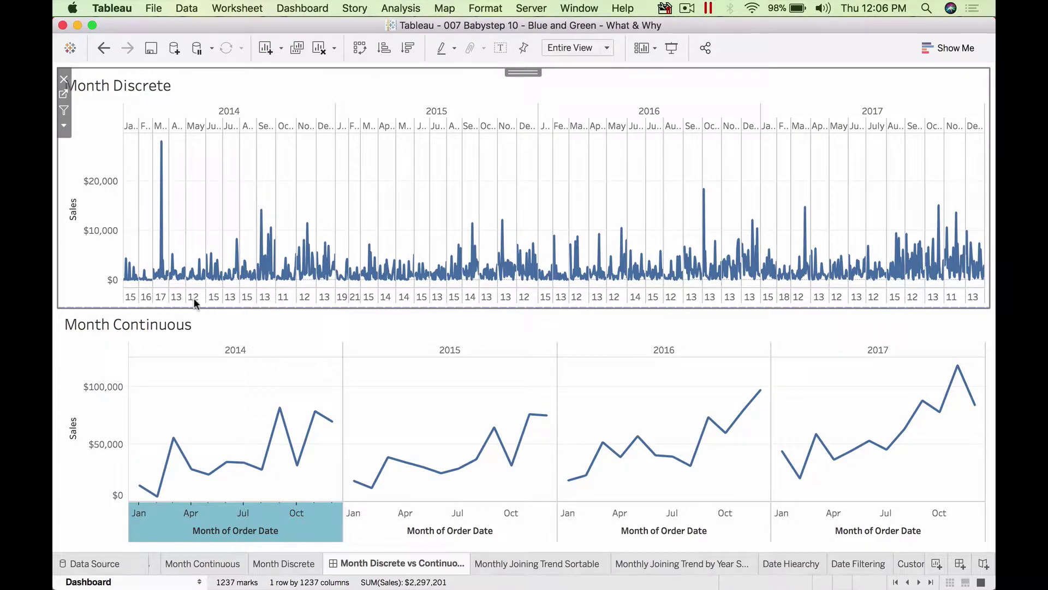
click(104, 48)
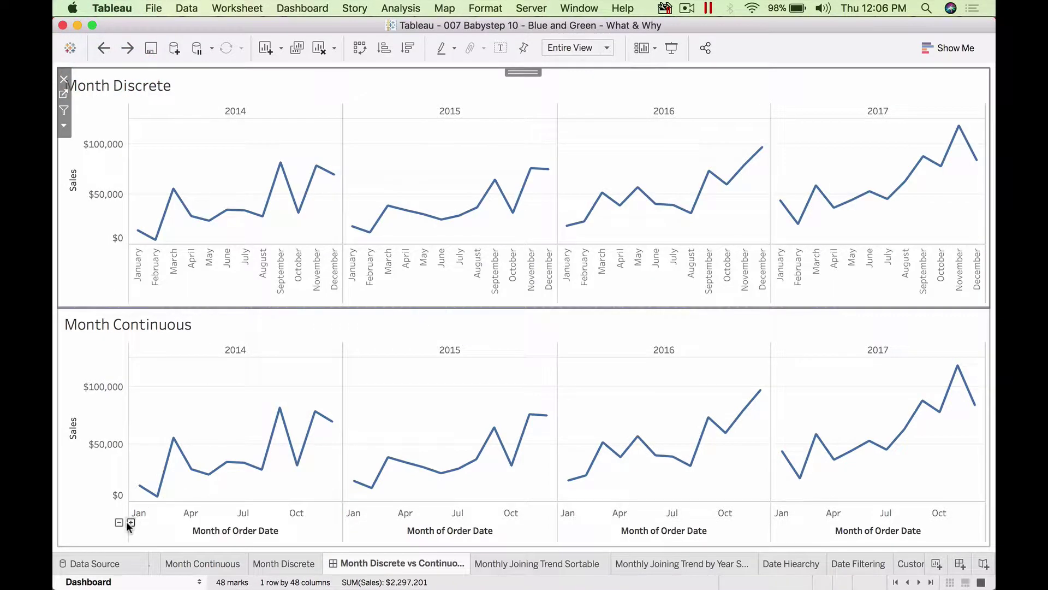
click(131, 523)
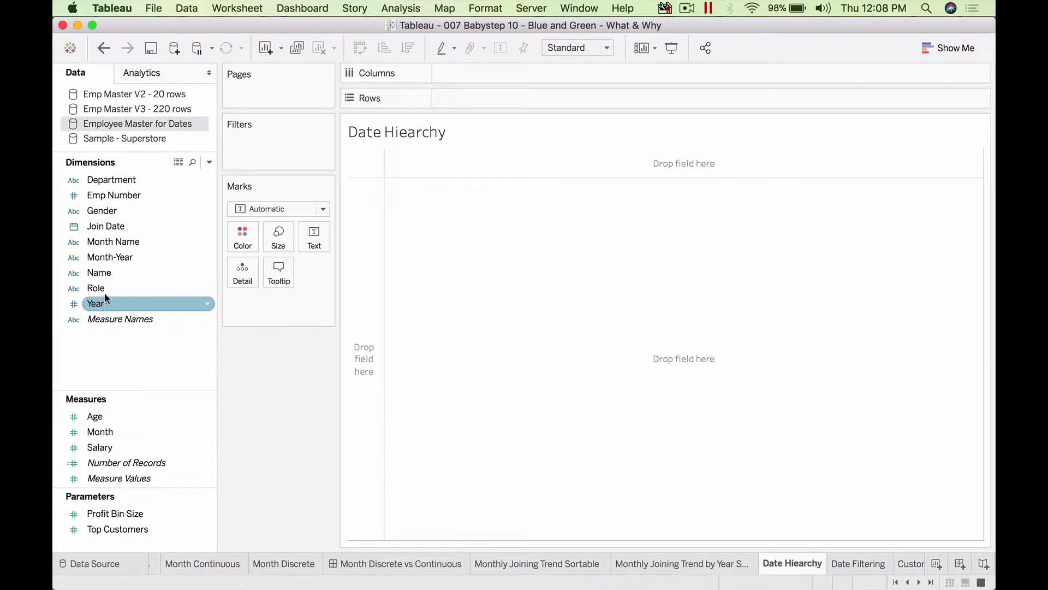
- Plot Number of Records by year of Join Date as a line chart on the Date Hiearchy sheet
double_click(117, 228)
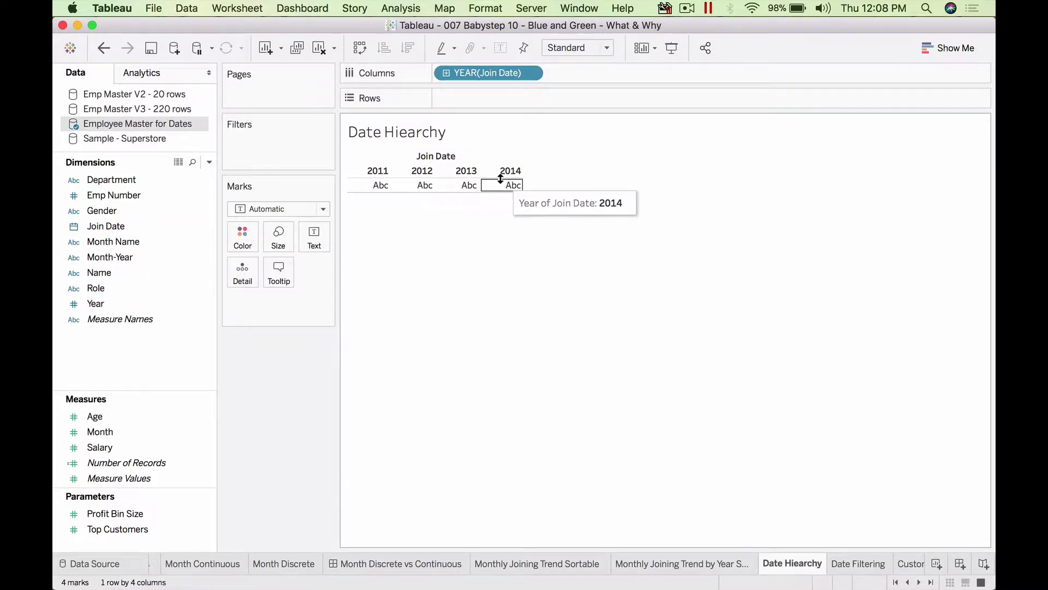
double_click(140, 462)
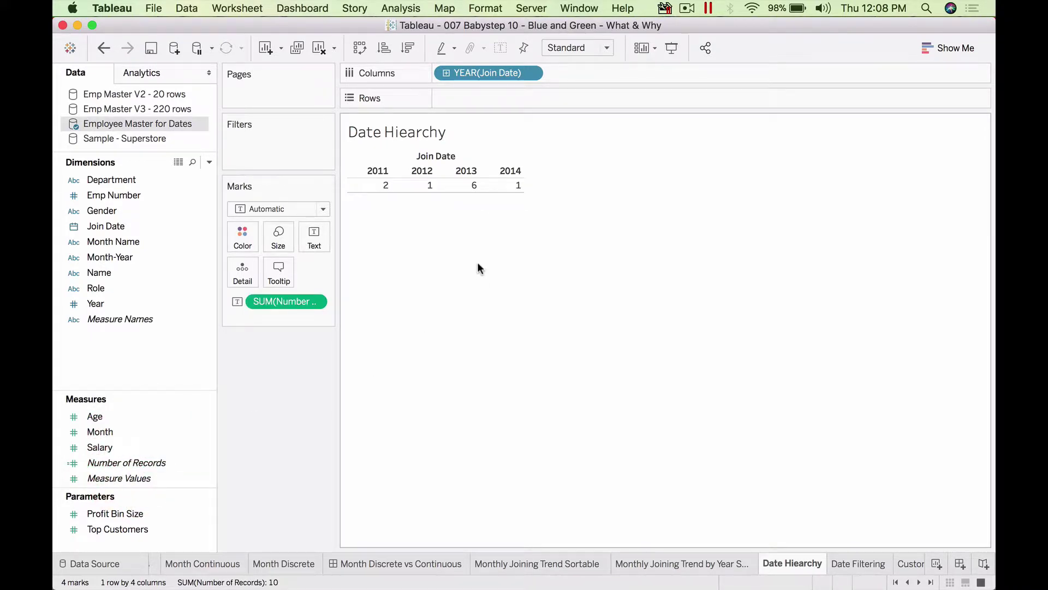
drag(292, 304, 538, 98)
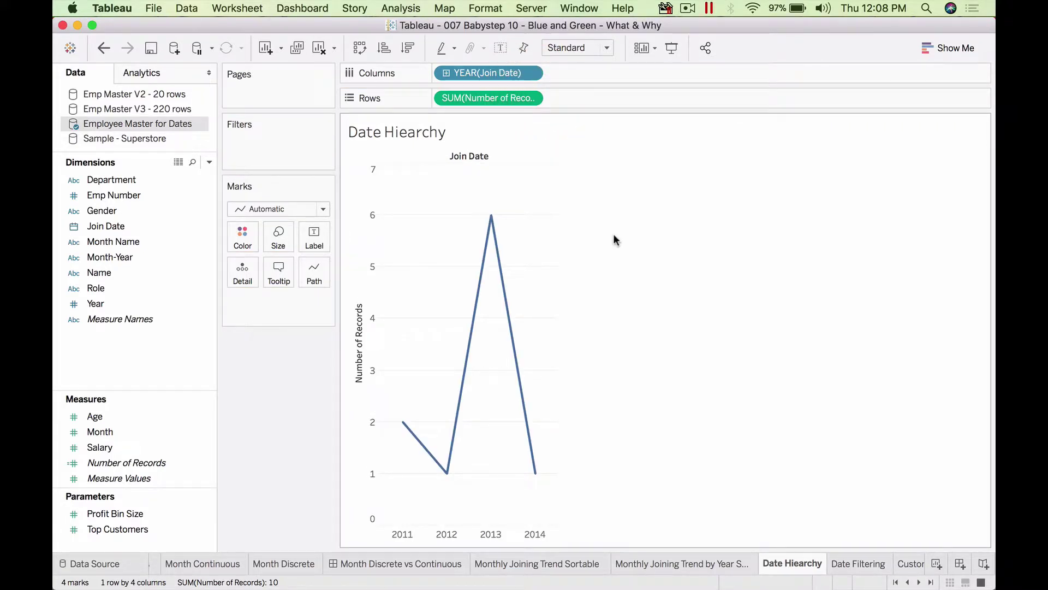
- Drill Join Date down to quarters and show the missing values for the quarter level
click(446, 74)
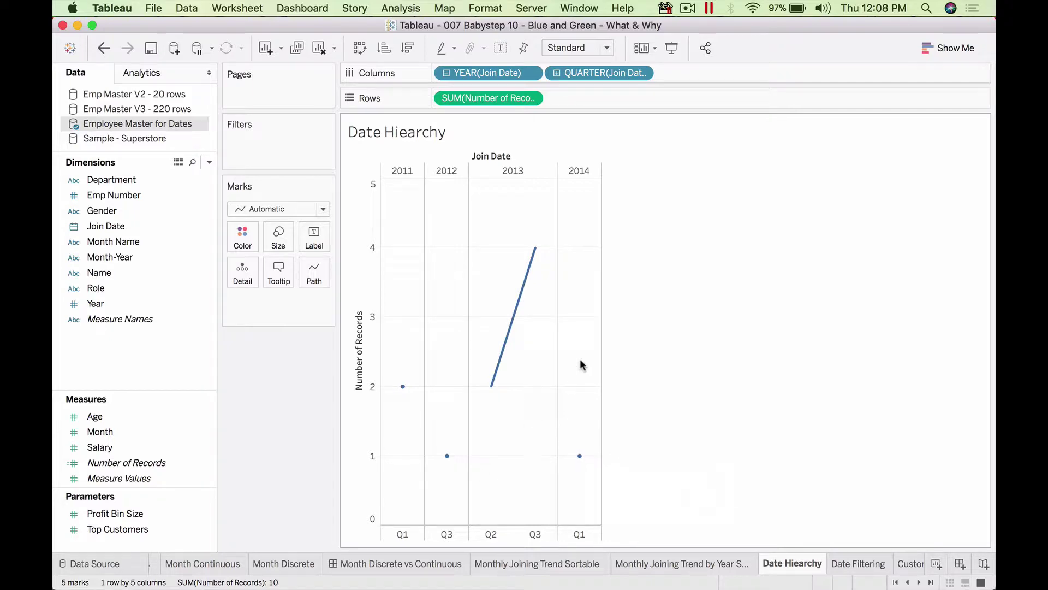
right_click(619, 73)
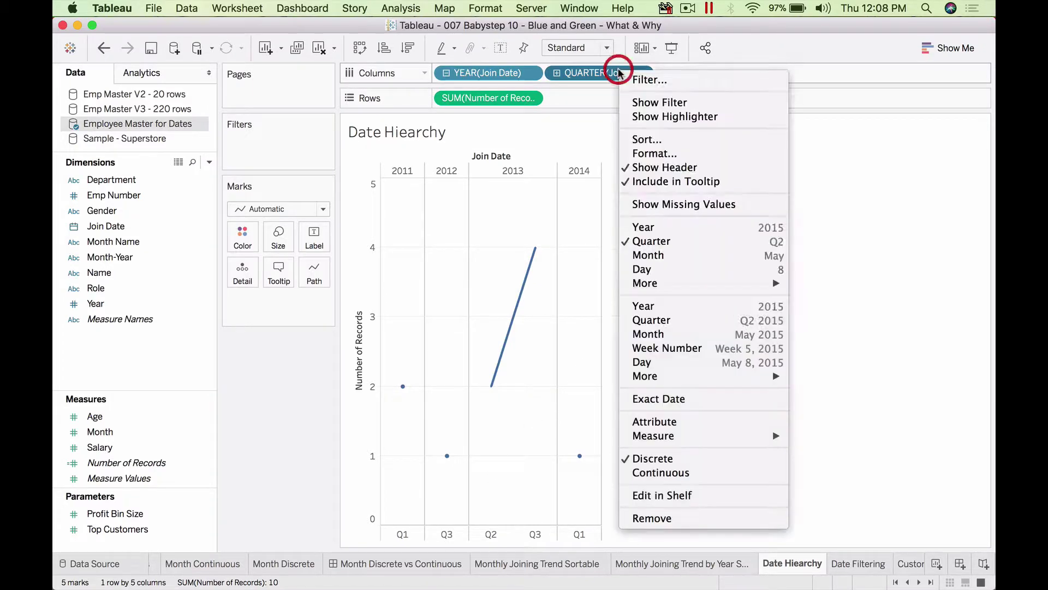
click(673, 204)
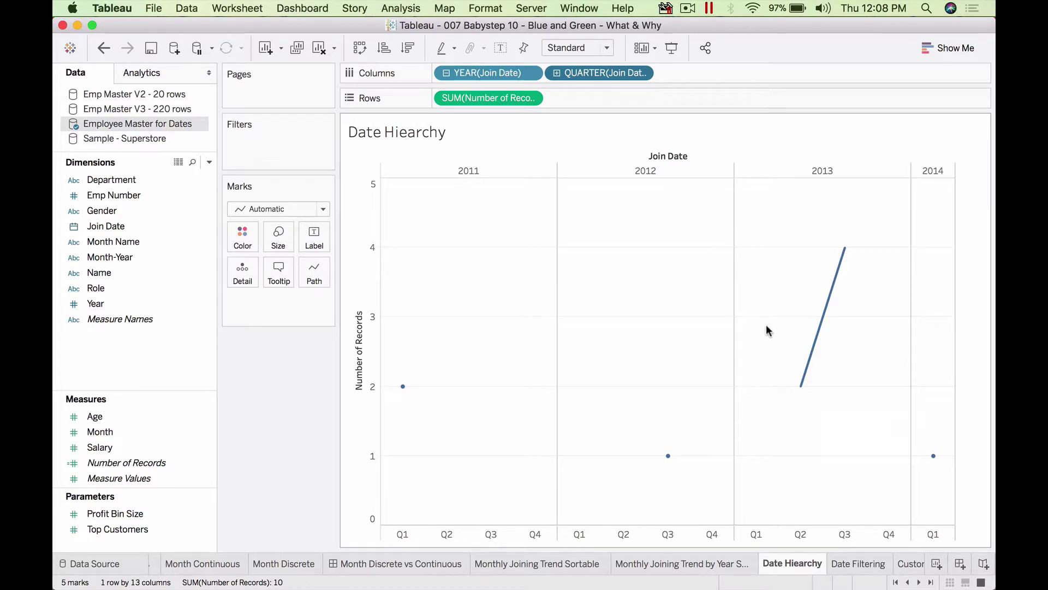
- Change the quarter level of Join Date to discrete Month and inspect the individual data points
click(643, 73)
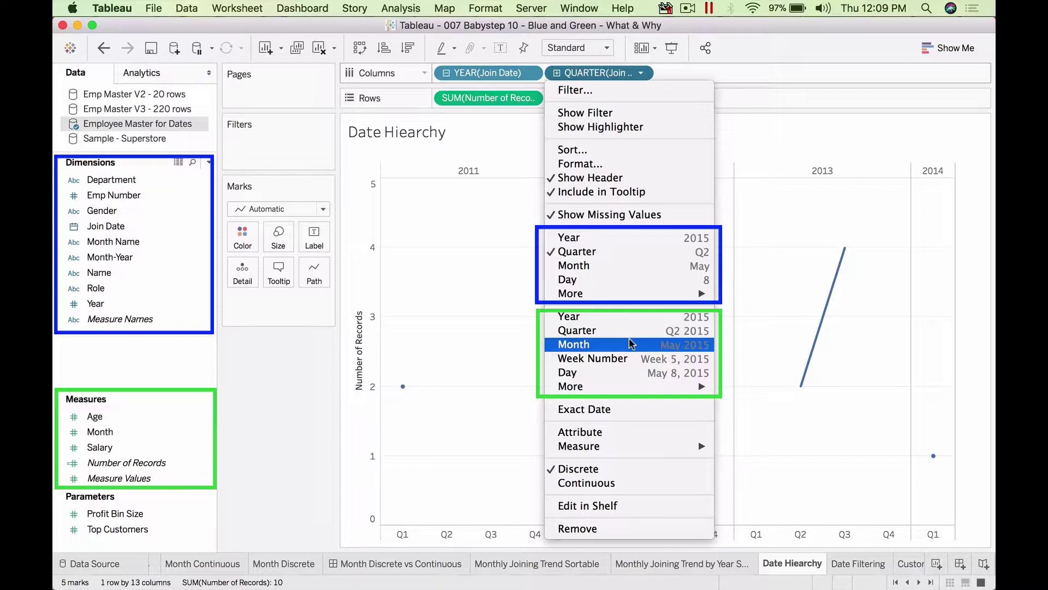
click(628, 268)
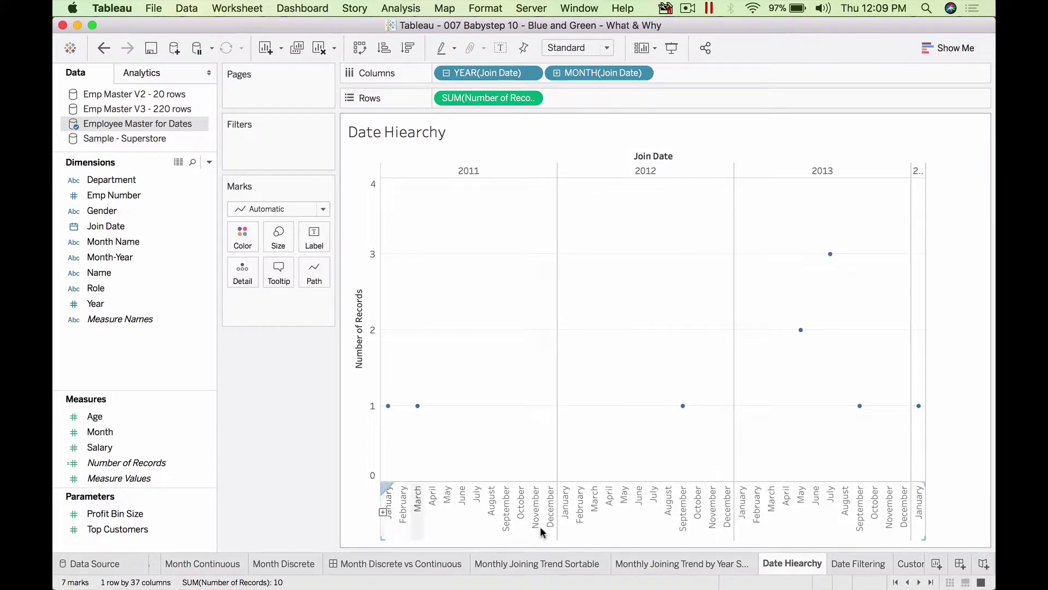
mouse_move(384, 410)
mouse_move(424, 411)
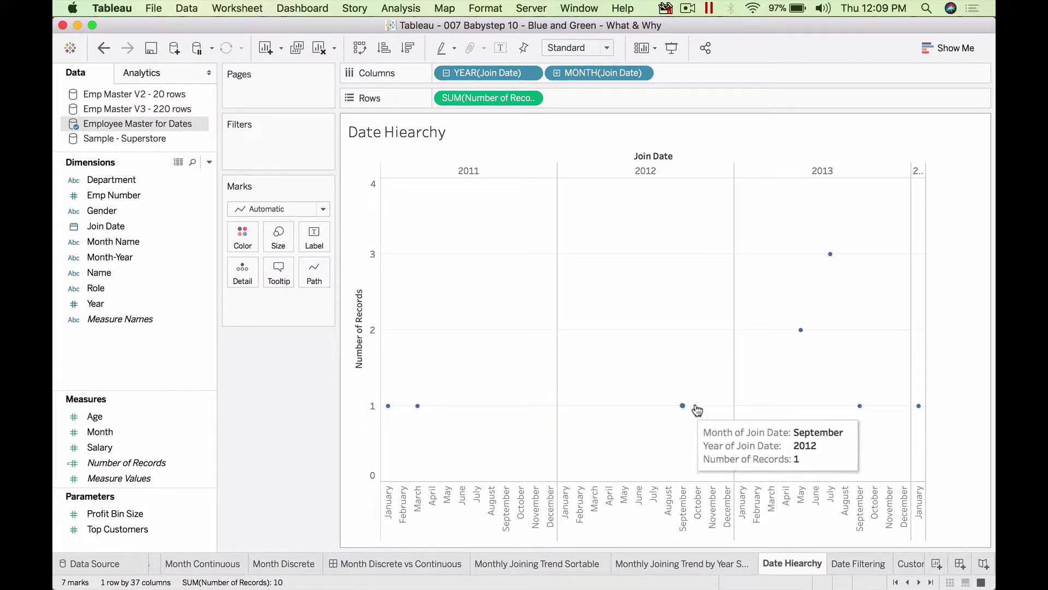
- Turn off missing values for the month level of Join Date and drill down to days
right_click(621, 73)
click(667, 207)
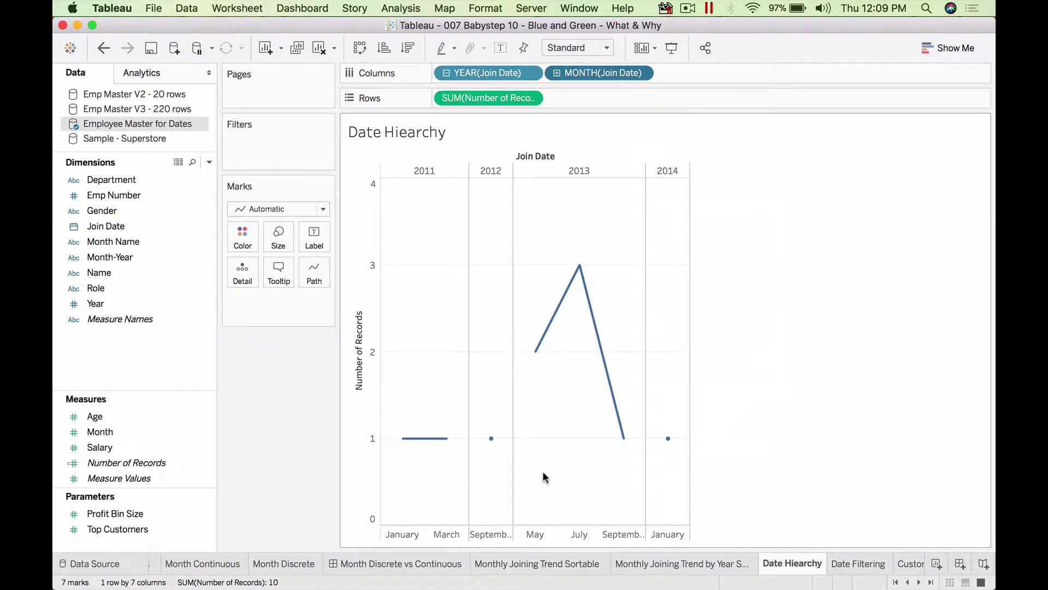
click(557, 73)
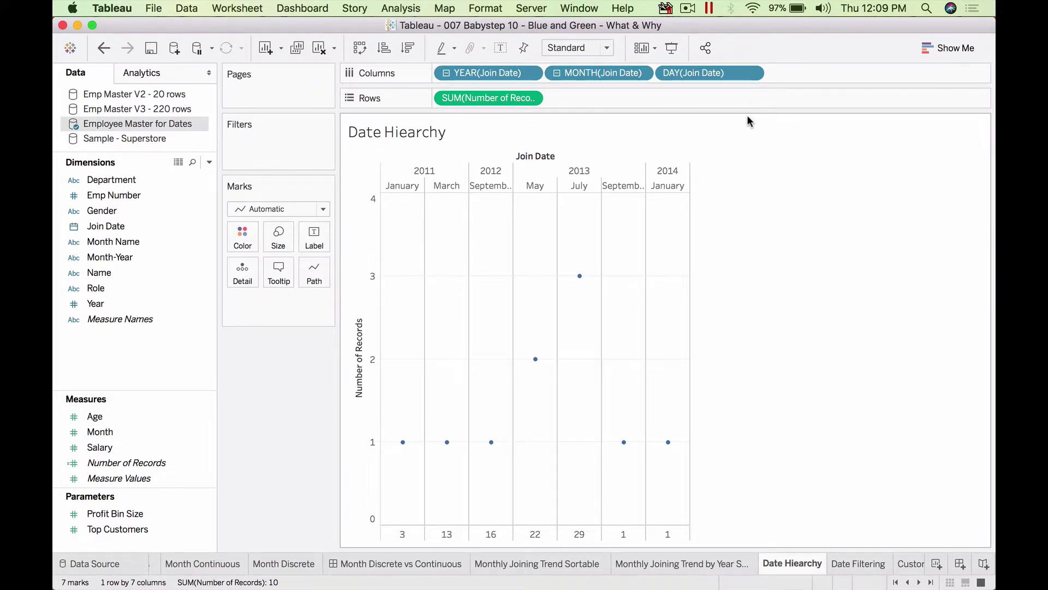
- Clear the sheet and plot Sales by year of Order Date from the Sample - Superstore data source
click(318, 49)
click(148, 138)
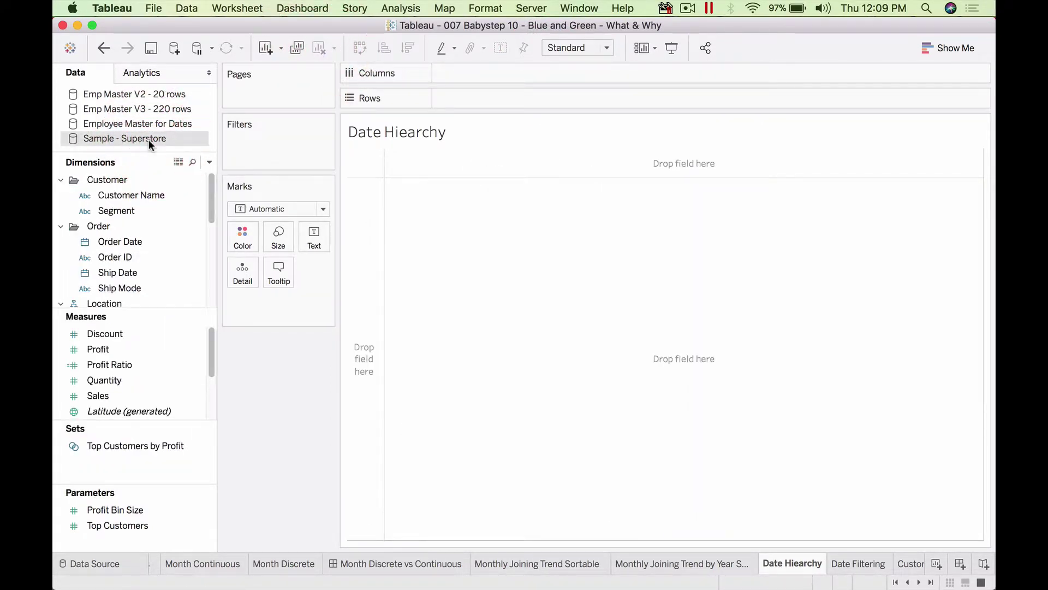
double_click(126, 397)
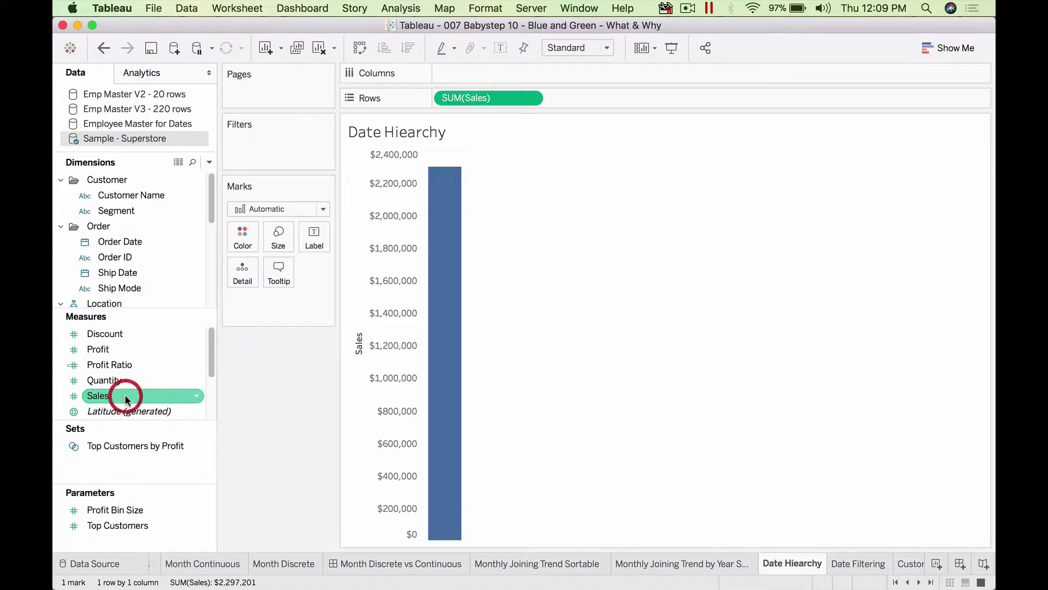
double_click(149, 244)
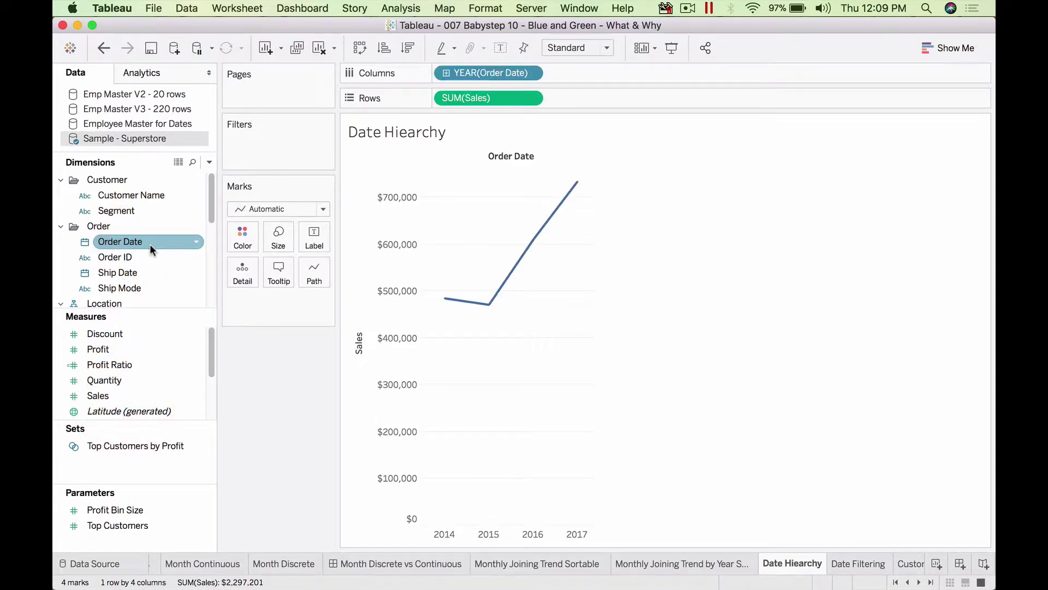
- Drill Order Date down through quarter to month and remove the quarter level from Columns
click(446, 73)
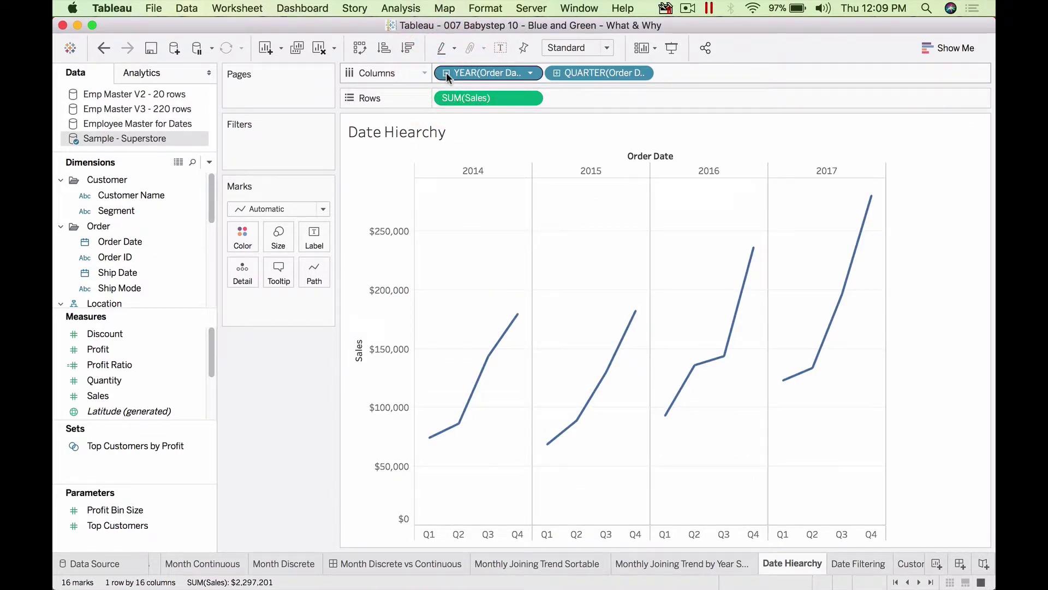
click(556, 74)
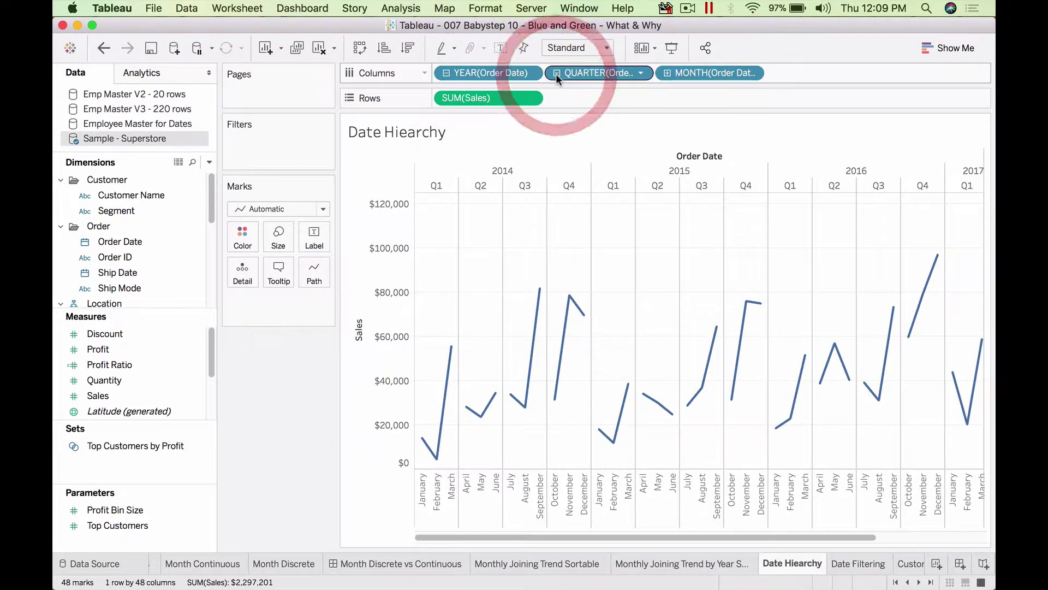
drag(555, 74, 301, 388)
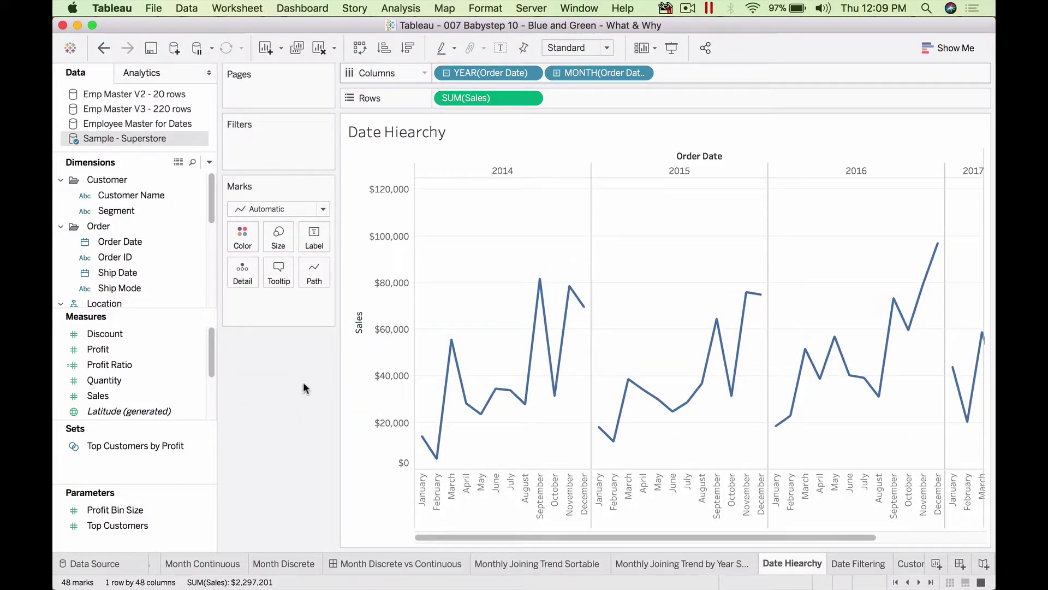
- Try colouring the monthly Sales lines by year of Order Date, and undo the change
mouse_move(461, 77)
mouse_down()
mouse_move(440, 99)
mouse_move(450, 96)
mouse_move(244, 242)
mouse_up()
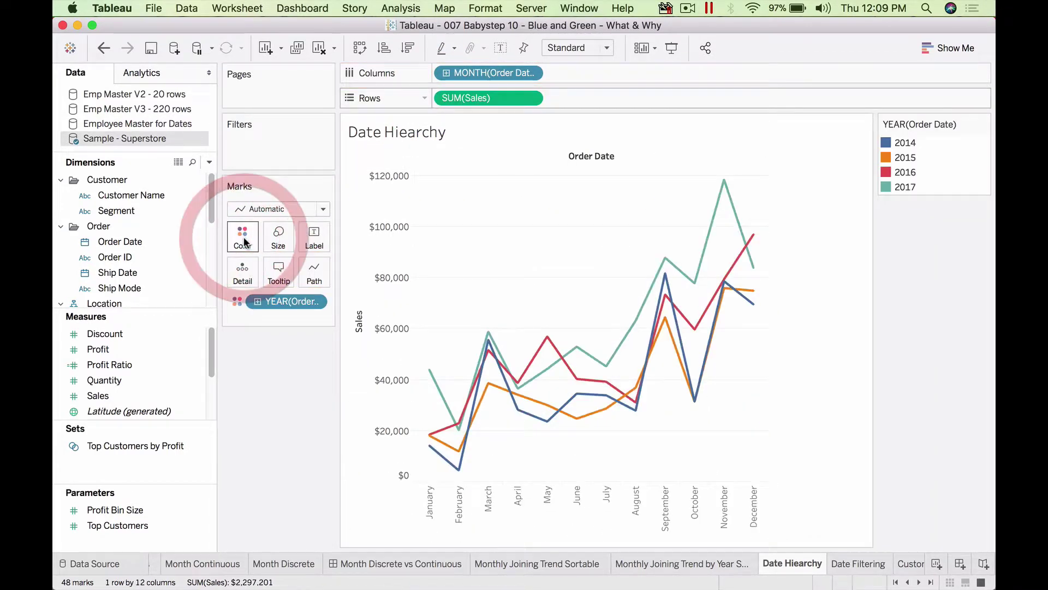
click(100, 50)
click(101, 50)
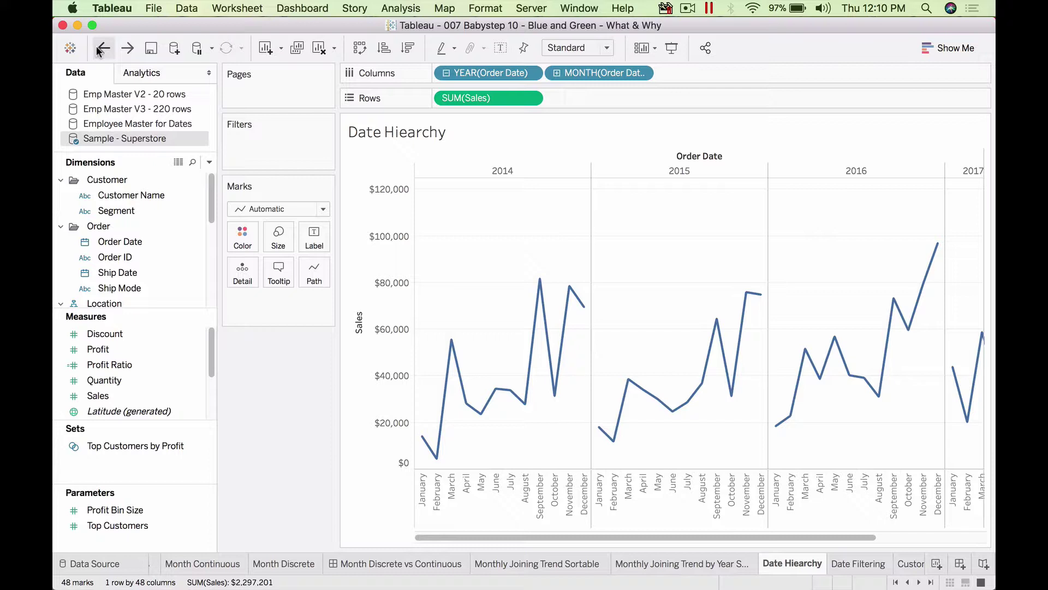
- Collapse Order Date to year, and try the quarter drill-down again before removing the quarter level
click(444, 73)
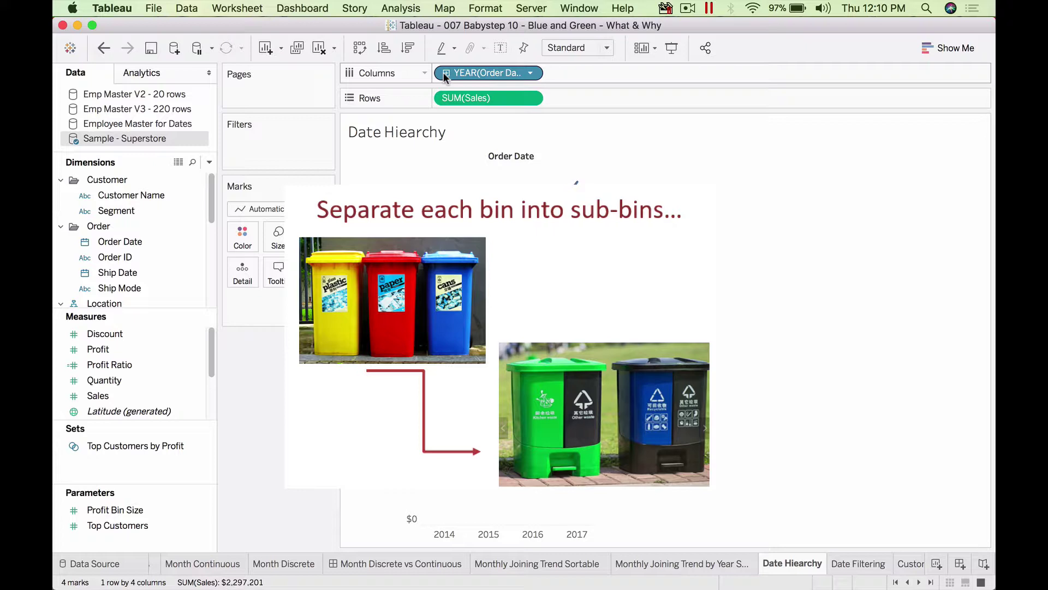
click(444, 72)
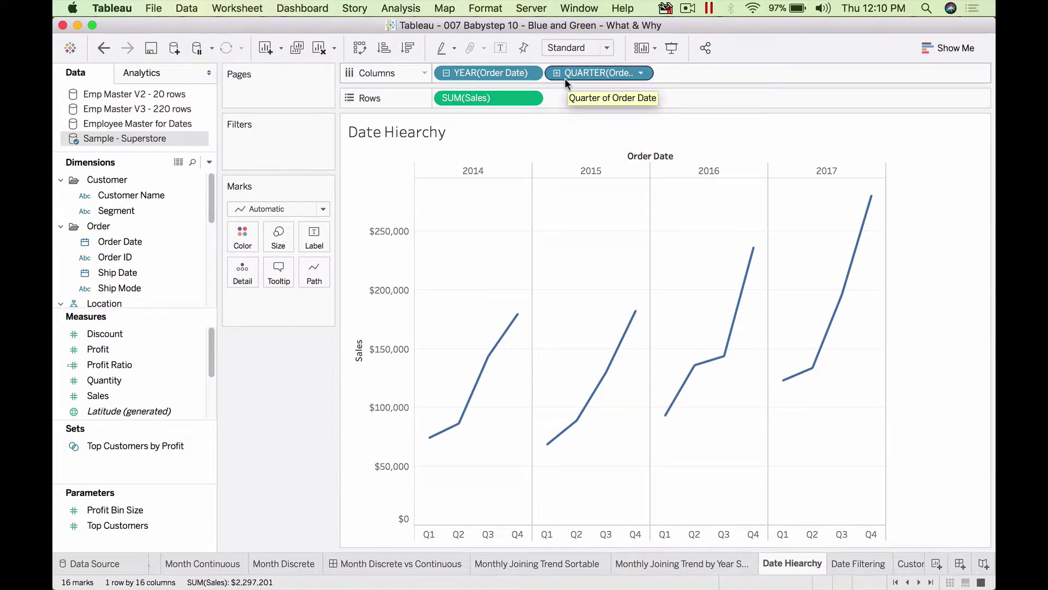
drag(567, 71, 289, 387)
- Change the Order Date field in Columns to continuous Year
right_click(492, 76)
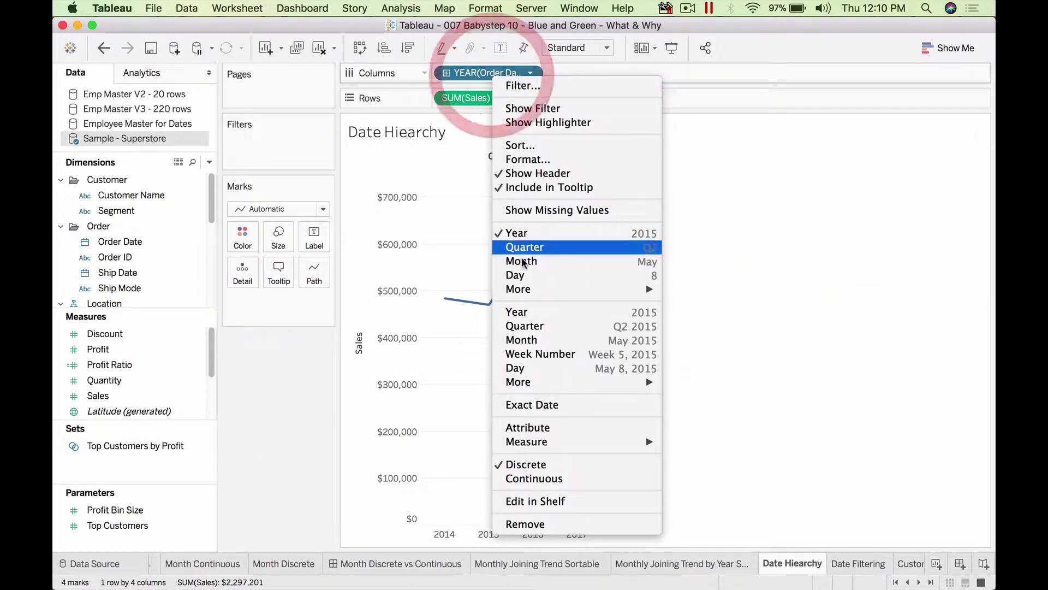
click(528, 315)
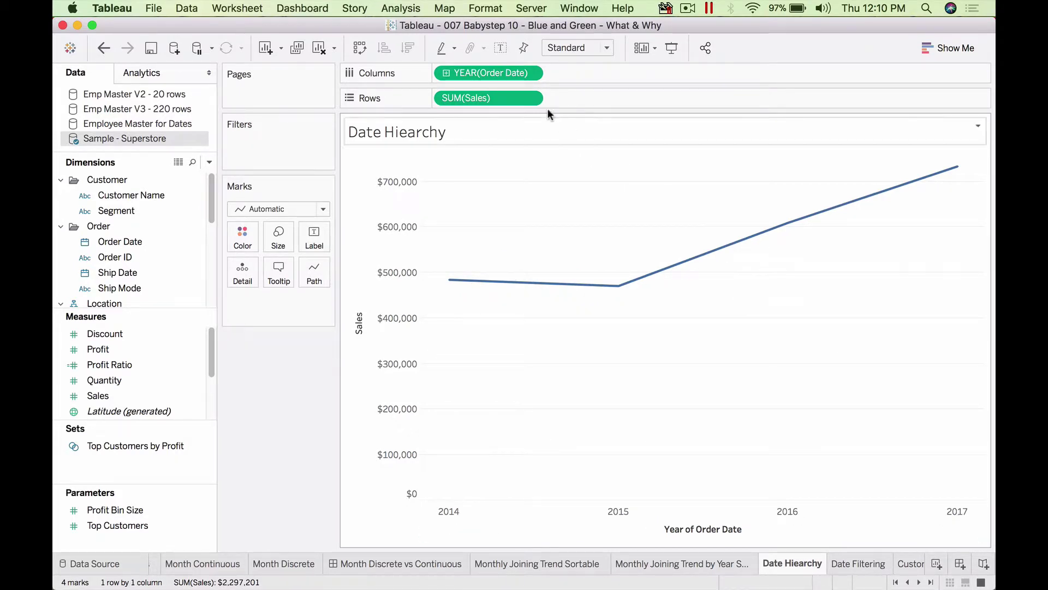
- Drill the continuous Order Date in Columns down from year to quarter and on to month
click(445, 72)
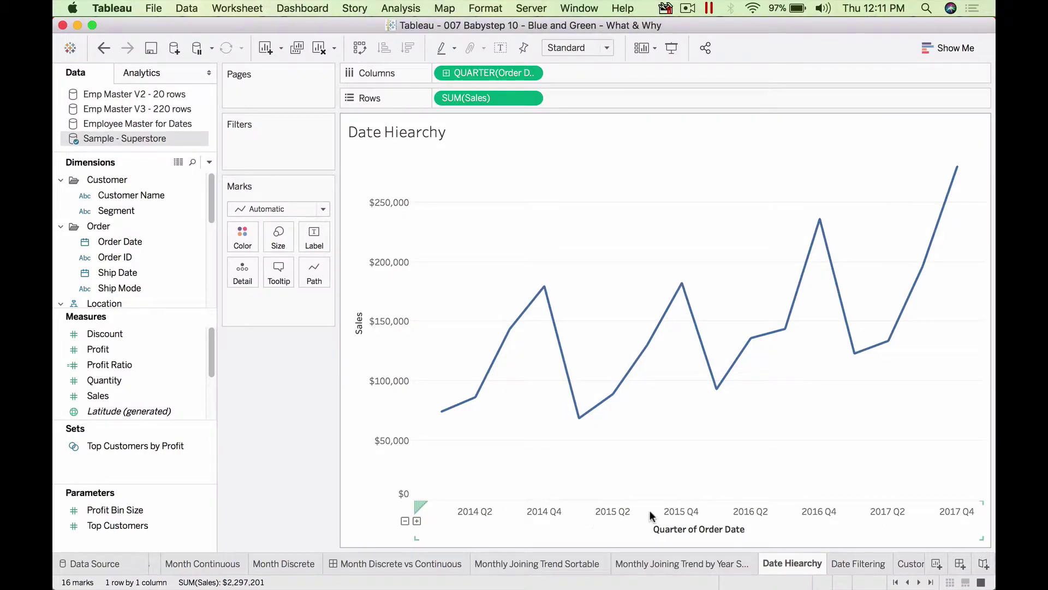
click(445, 74)
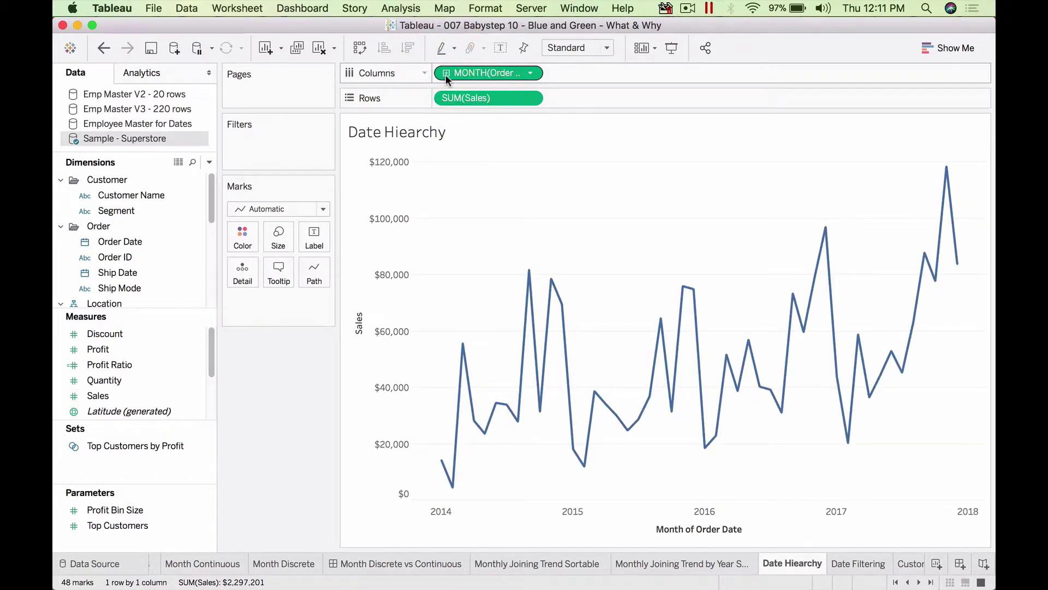
mouse_move(524, 428)
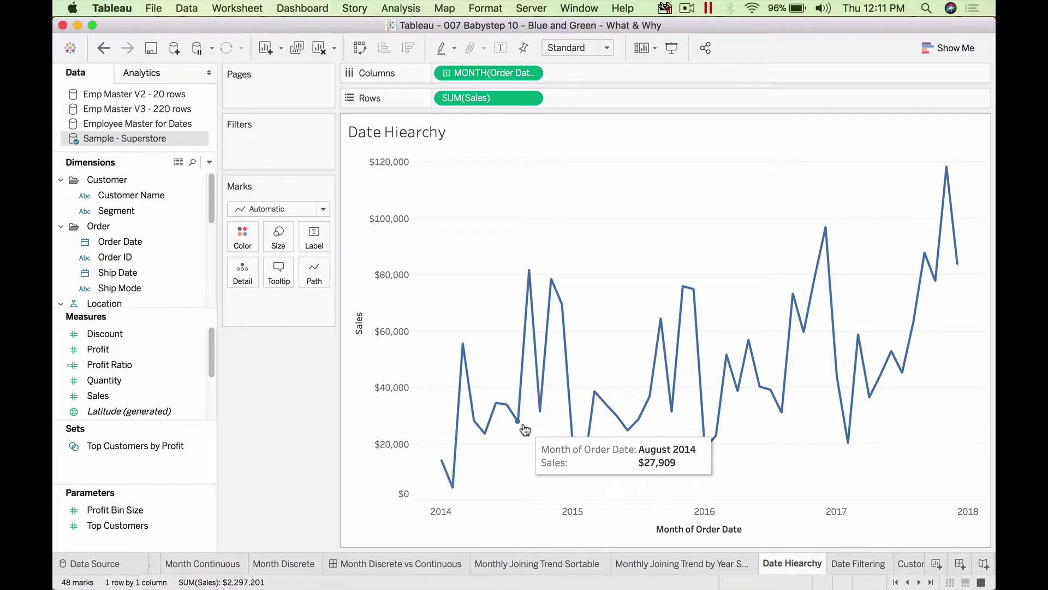
- On the Date Filtering sheet, show a filter for the discrete Year of Join Date
click(852, 566)
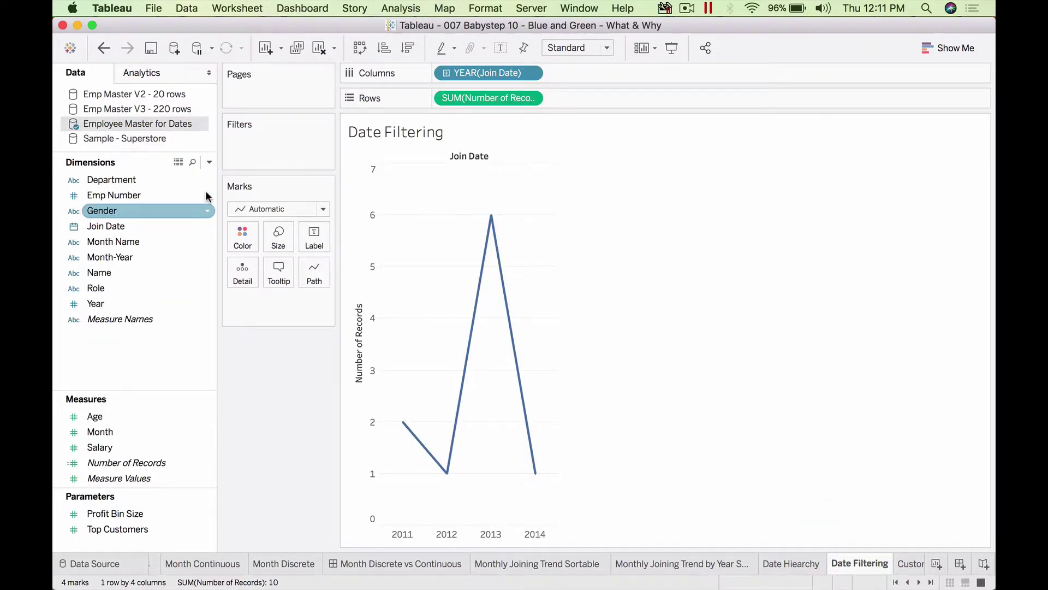
right_click(484, 73)
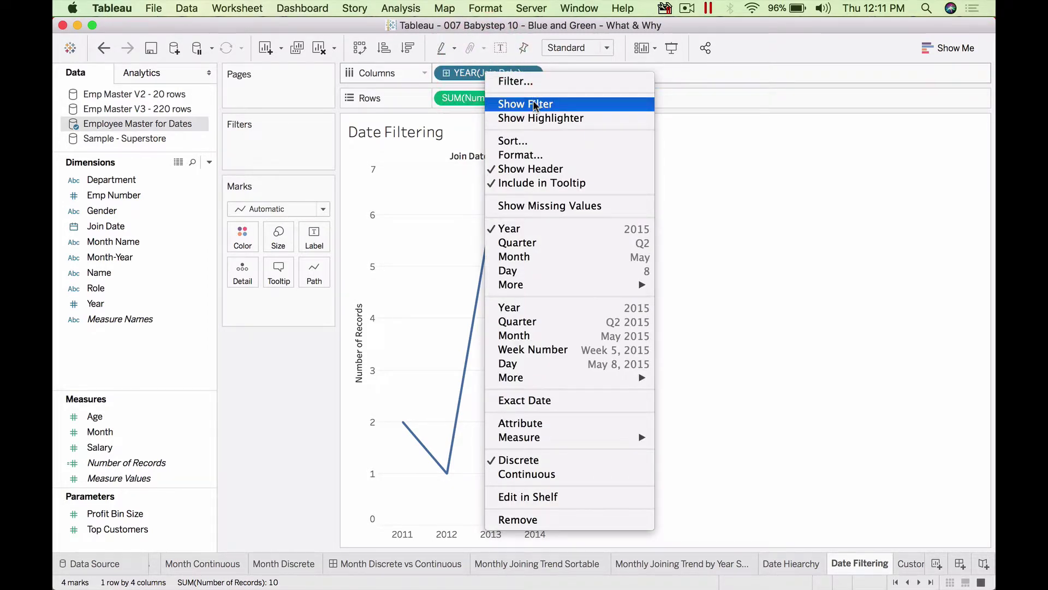
click(535, 106)
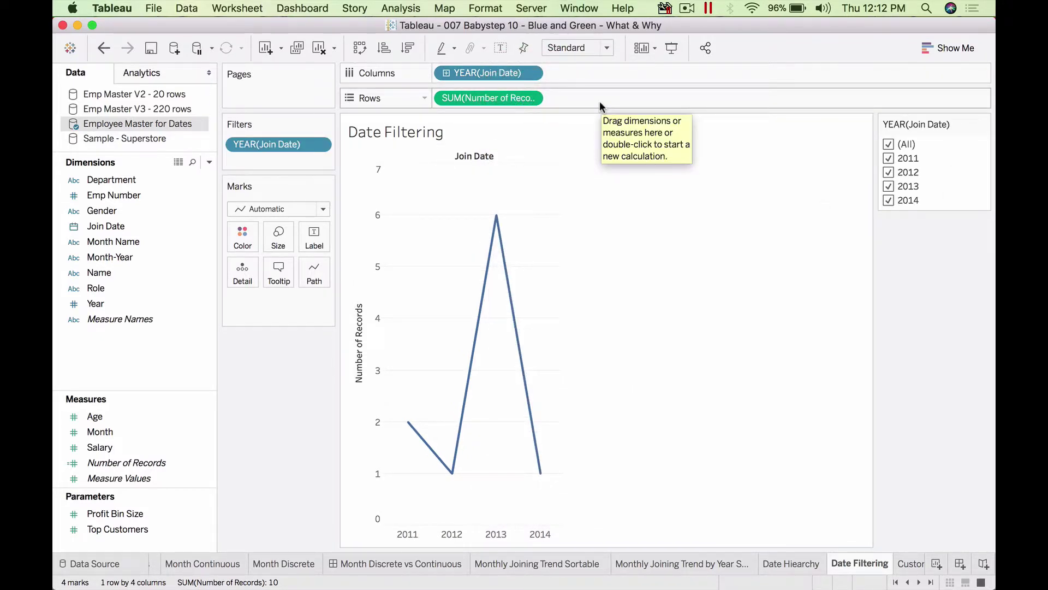
- Change Join Date in Columns to continuous Year and show its range filter
right_click(506, 72)
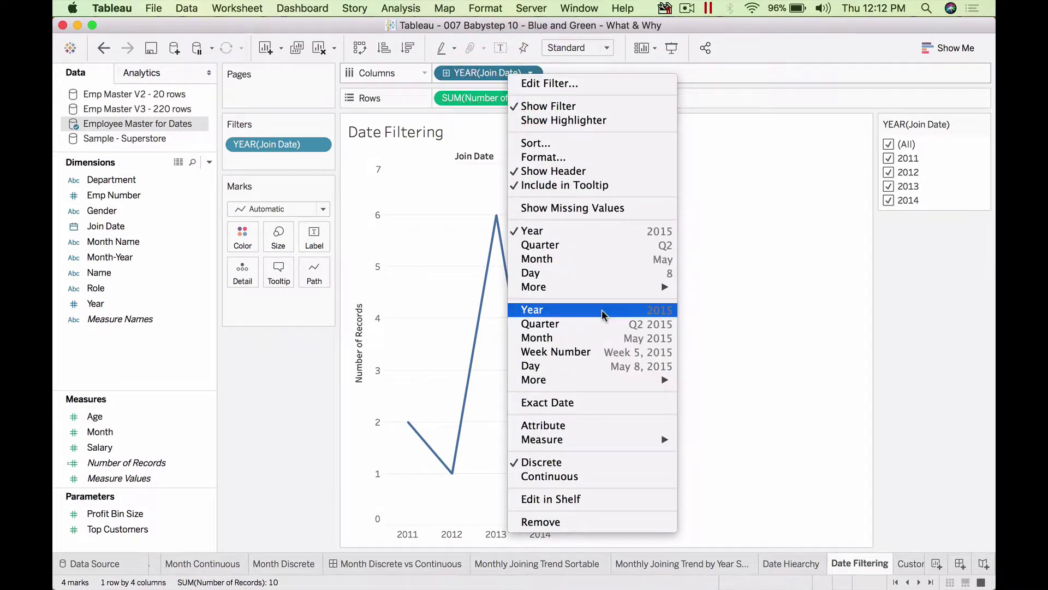
click(603, 310)
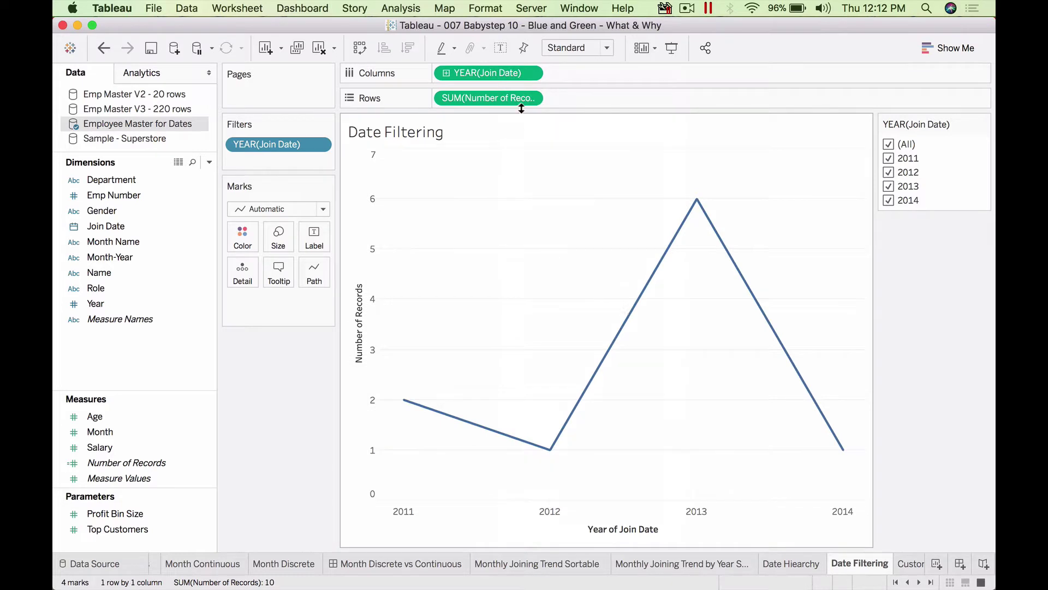
right_click(516, 75)
click(549, 103)
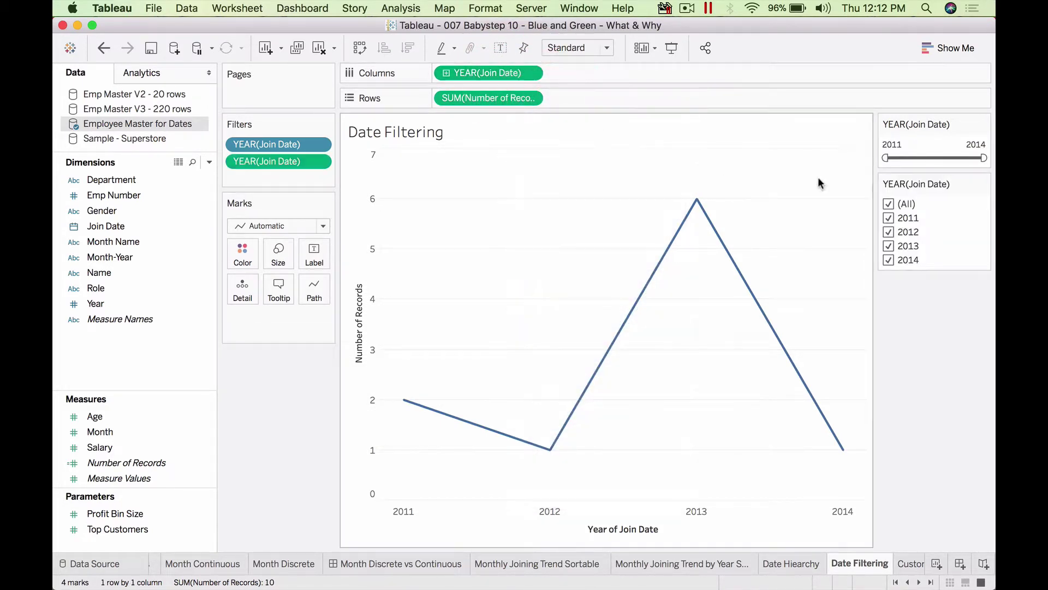
mouse_move(886, 155)
mouse_down()
mouse_move(927, 157)
mouse_move(868, 161)
mouse_up()
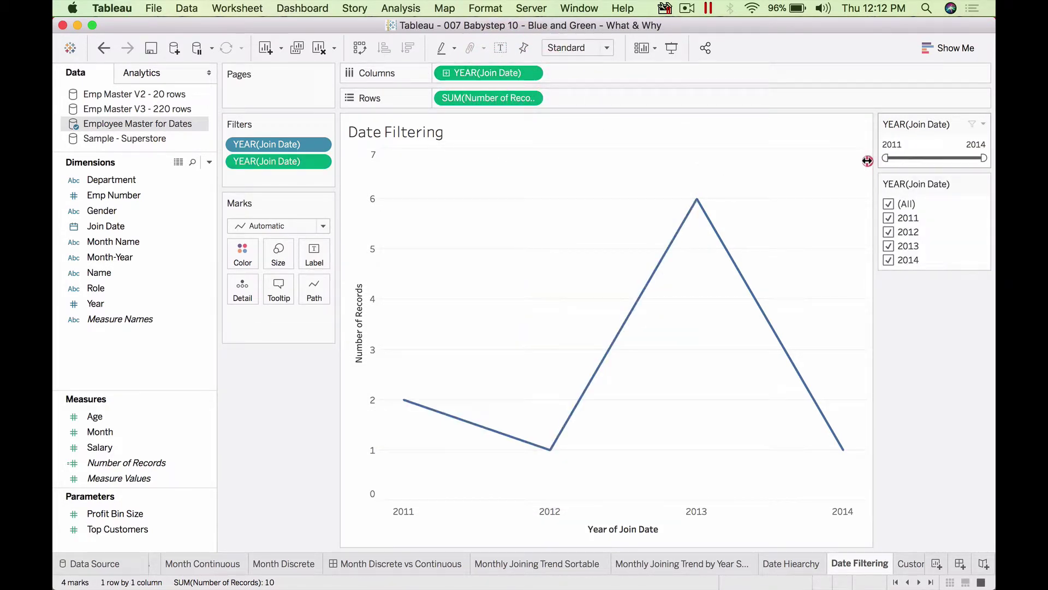
- Return Join Date in Columns to discrete Year and add a discrete Month level of Join Date beside it
click(102, 48)
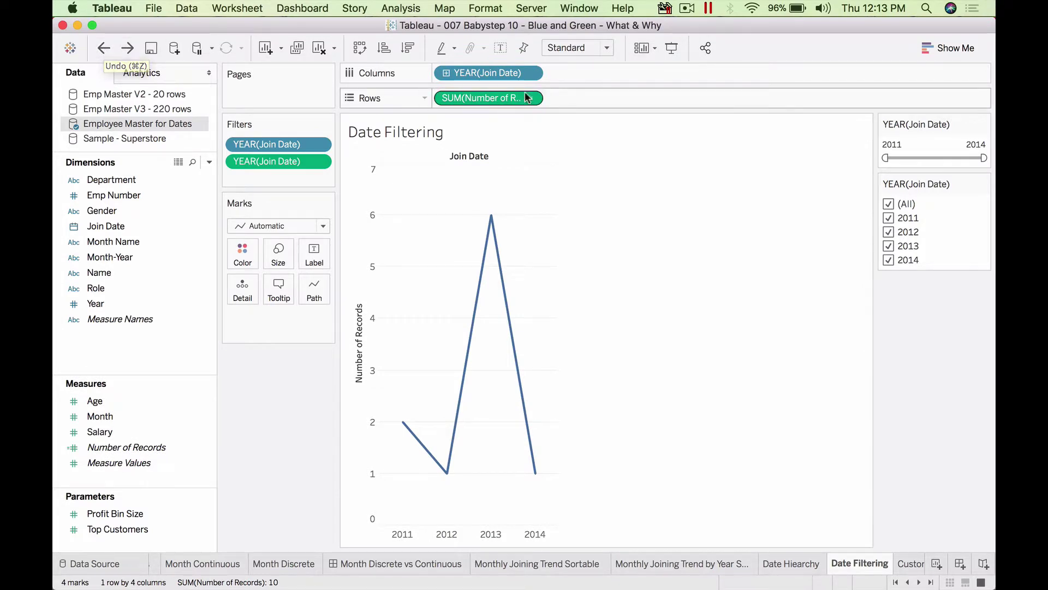
click(446, 72)
click(642, 75)
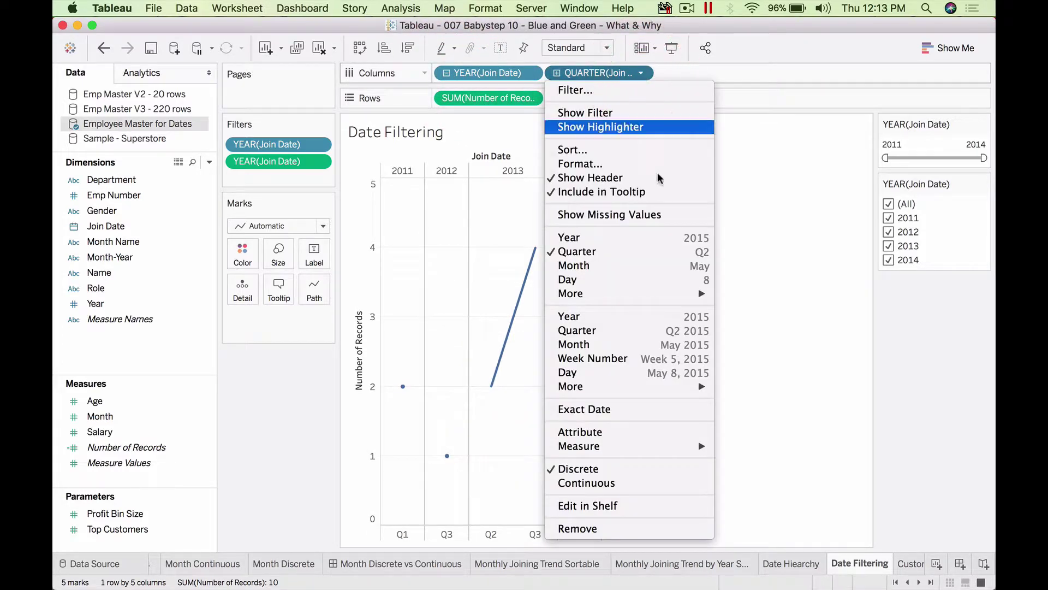
click(658, 270)
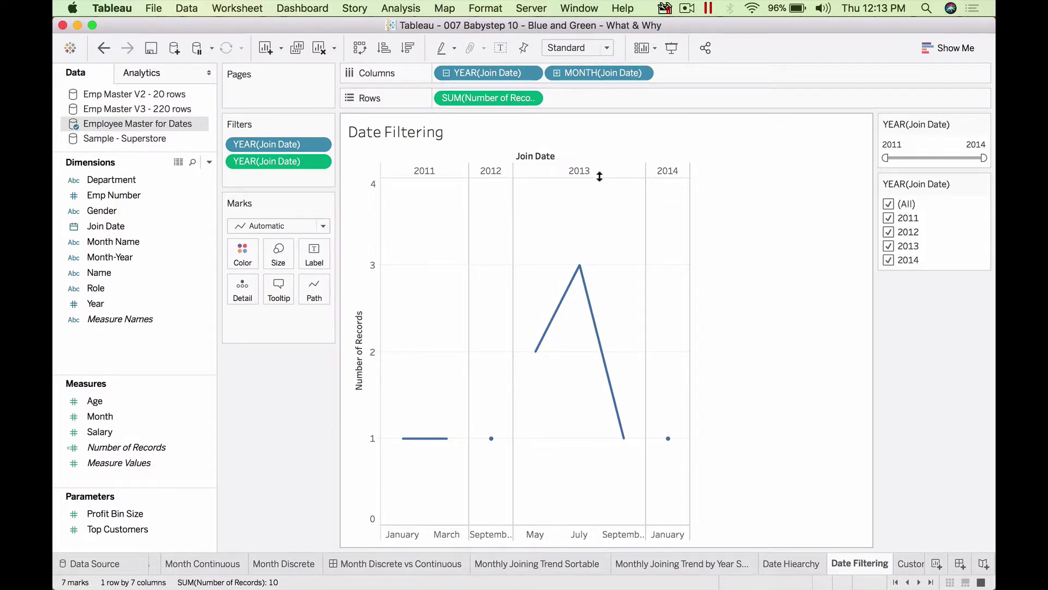
- Show the discrete Month filter of Join Date, and change that field to continuous Month with its range filter shown too
click(646, 73)
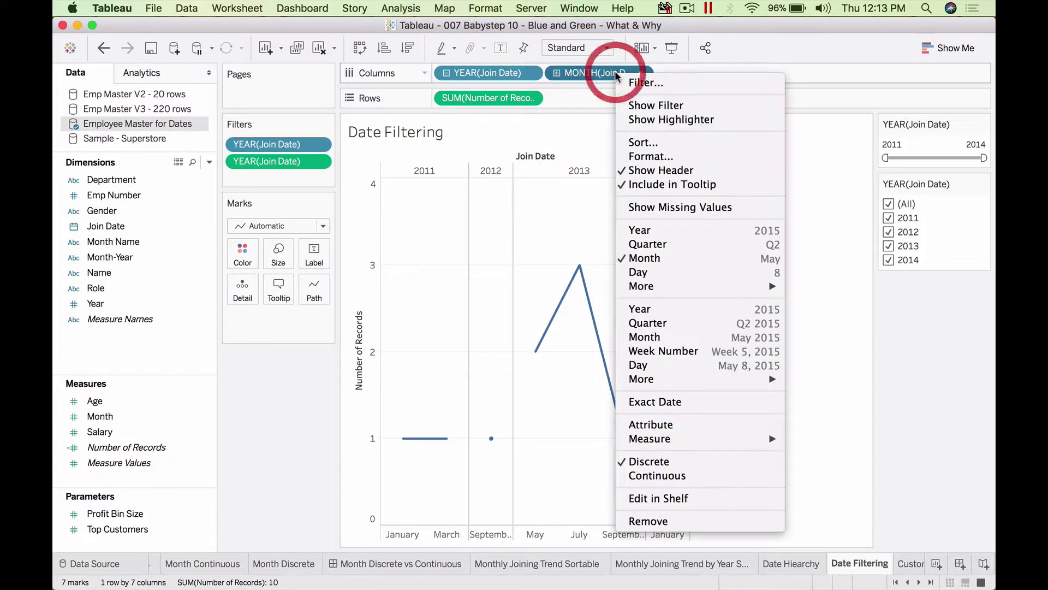
click(655, 104)
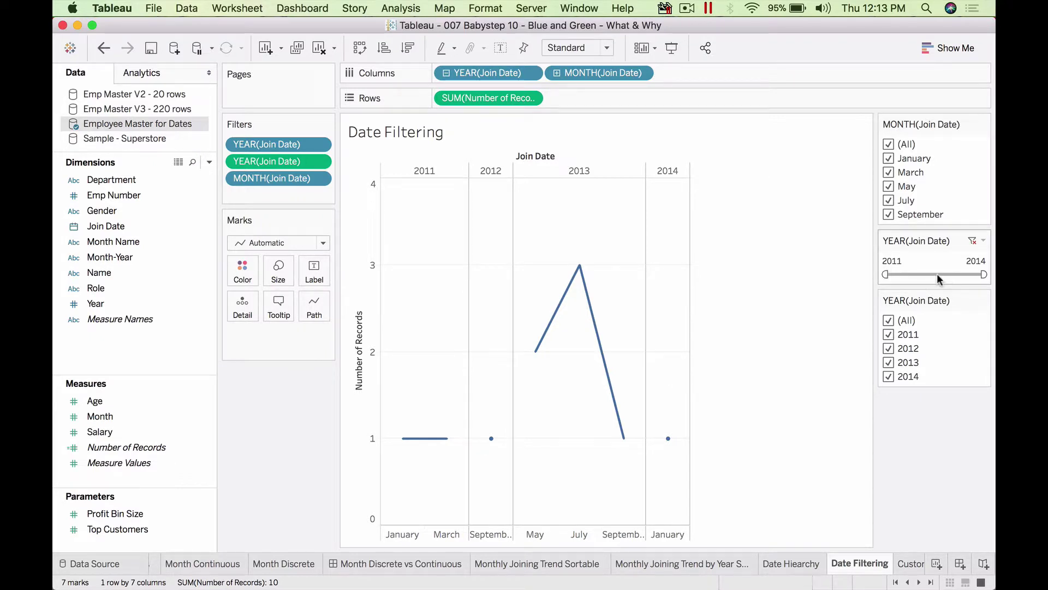
click(641, 72)
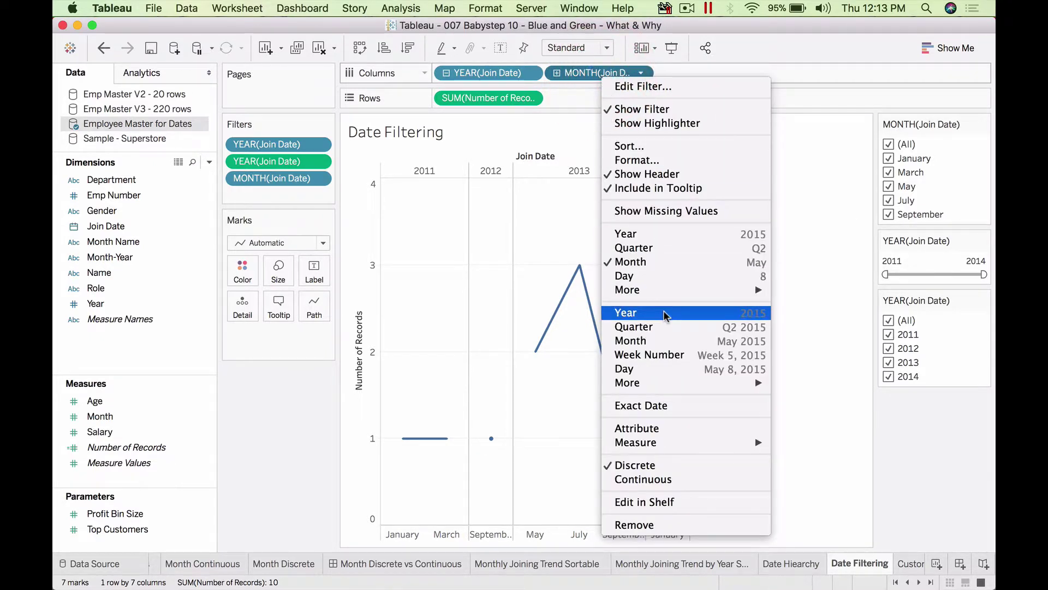
click(664, 341)
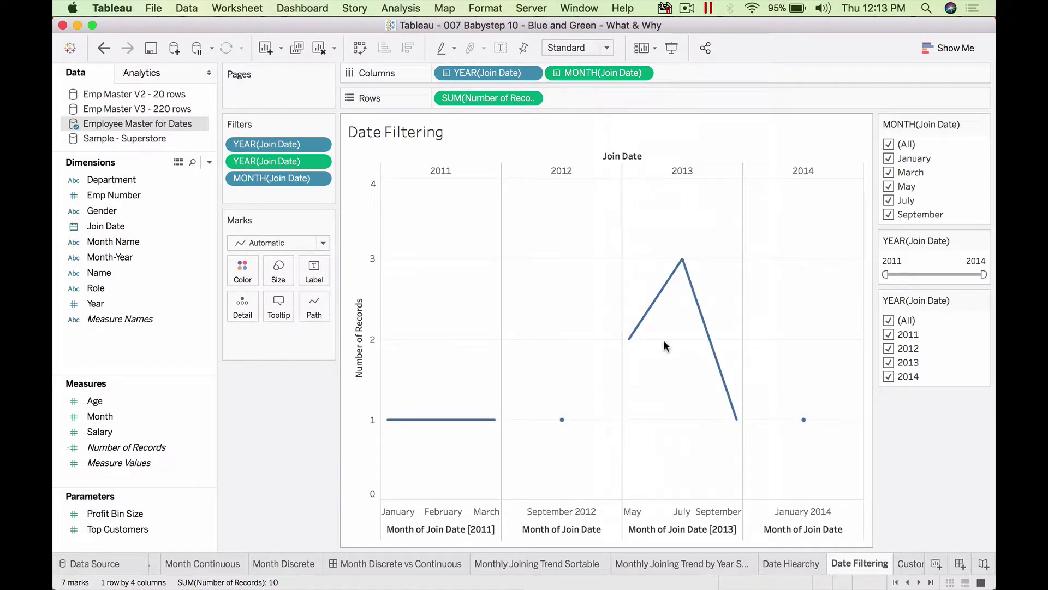
right_click(620, 73)
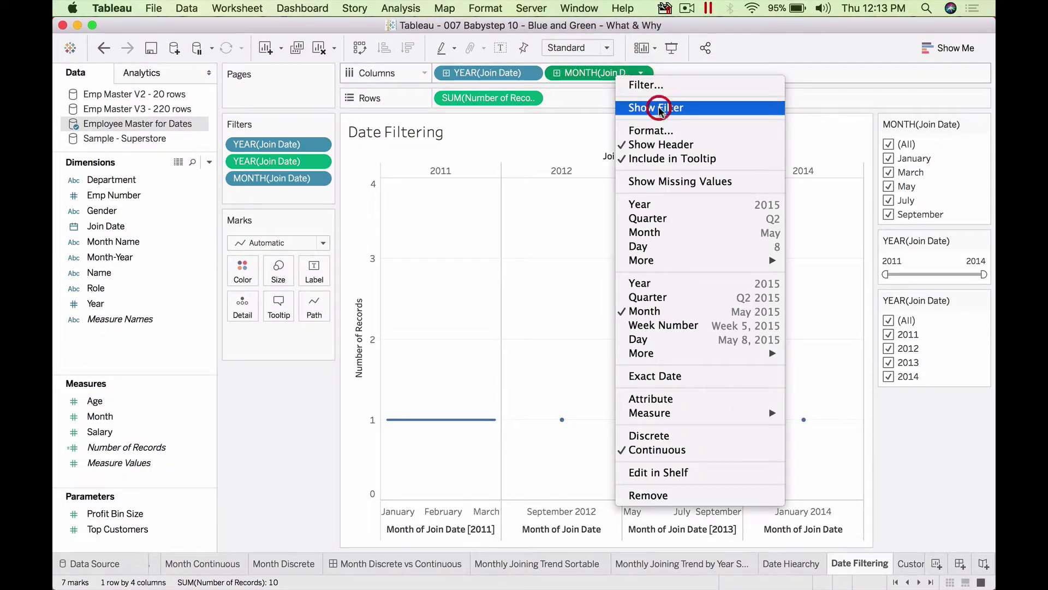
click(657, 107)
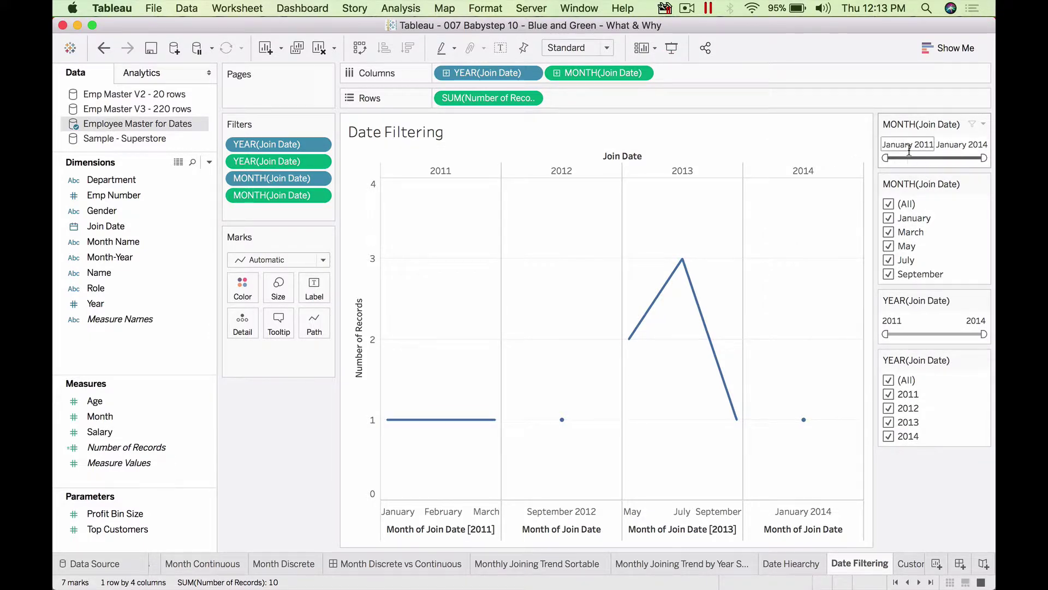
- Show a filter for Month Name and place it between the continuous and discrete Month filters of Join Date
click(155, 243)
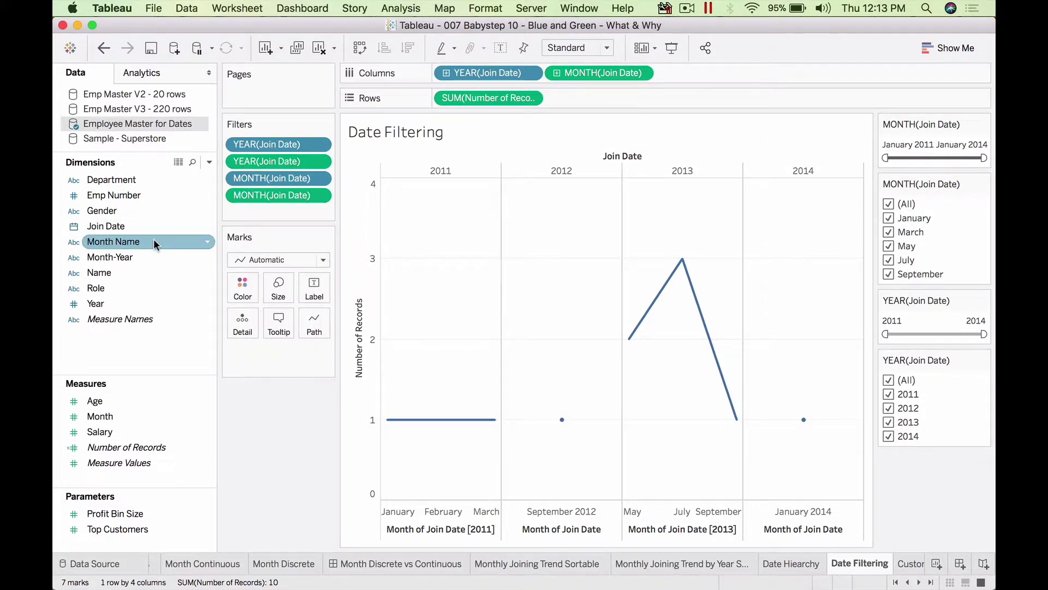
right_click(155, 244)
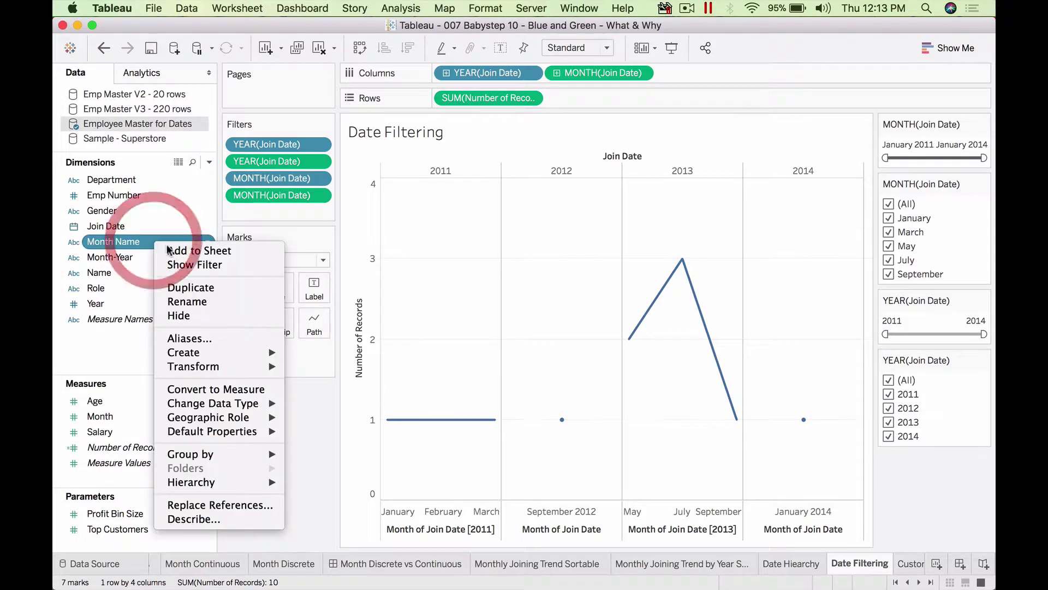
click(196, 264)
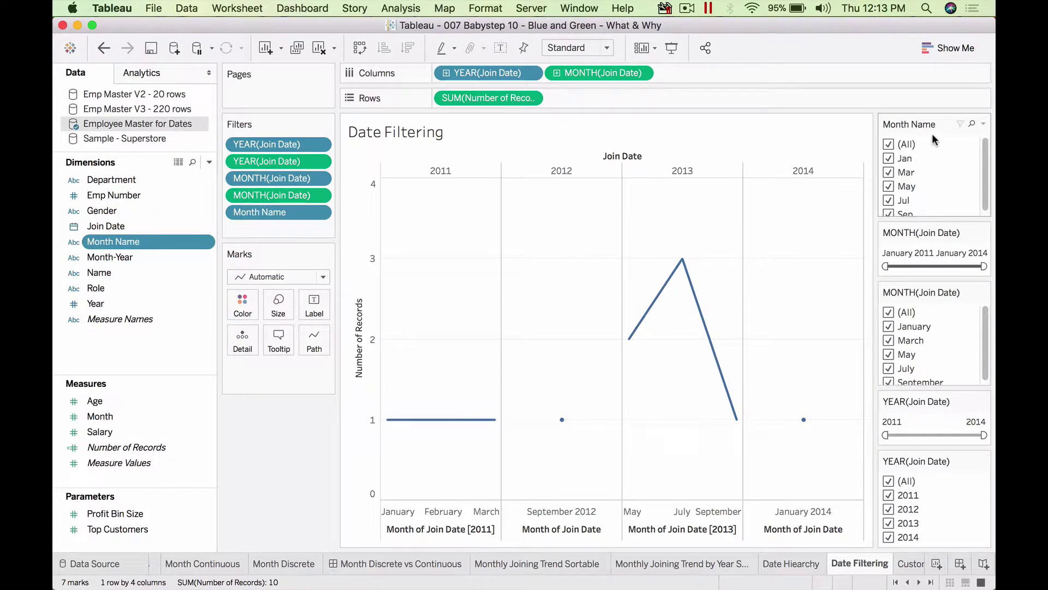
drag(934, 147, 934, 276)
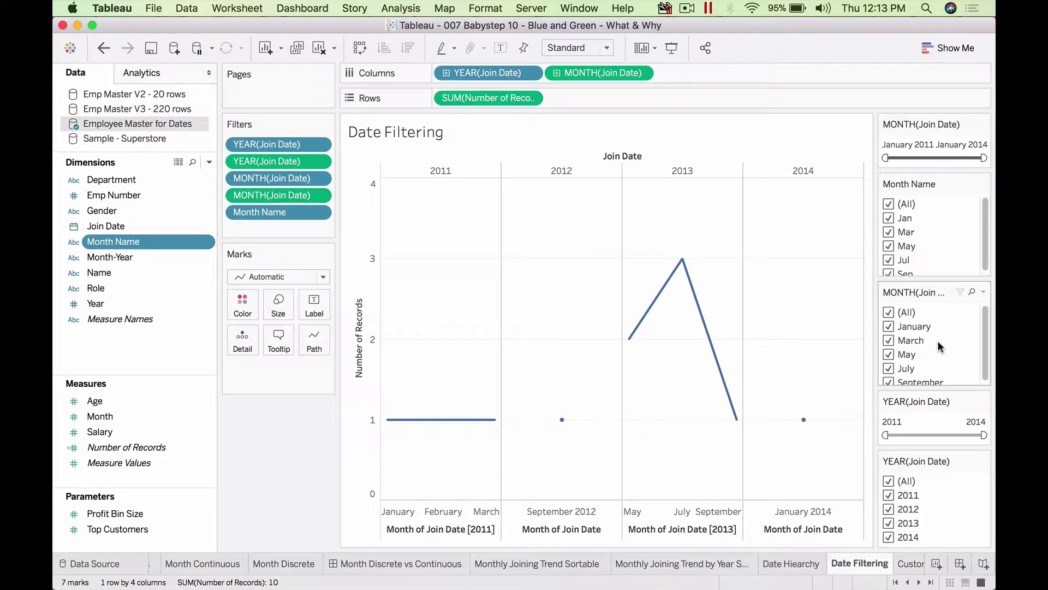
- Show a filter for Month-Year, make its card taller, and review the listed month-year values
click(100, 259)
right_click(100, 259)
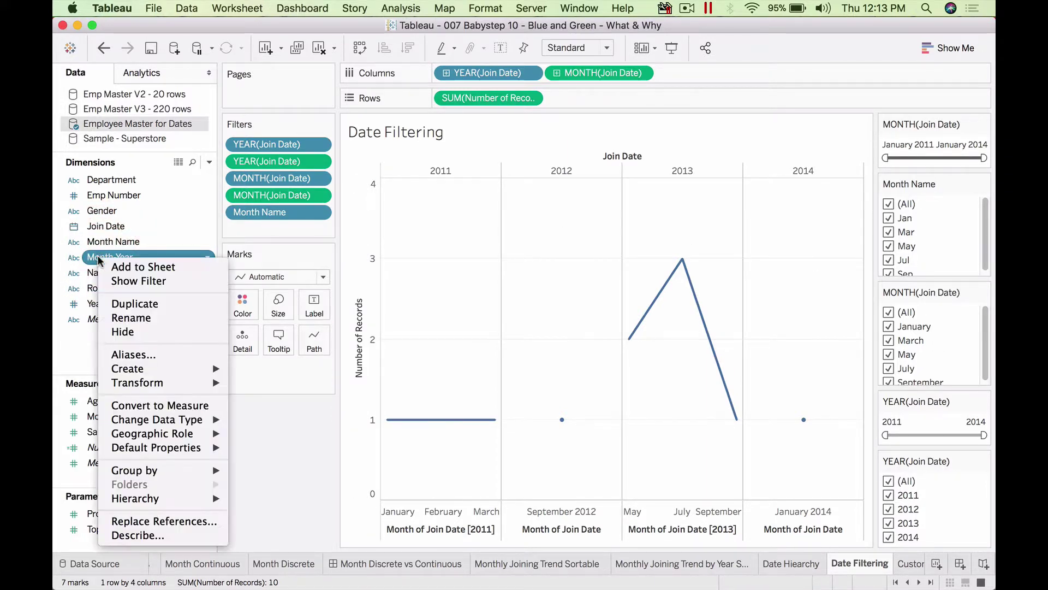
click(132, 281)
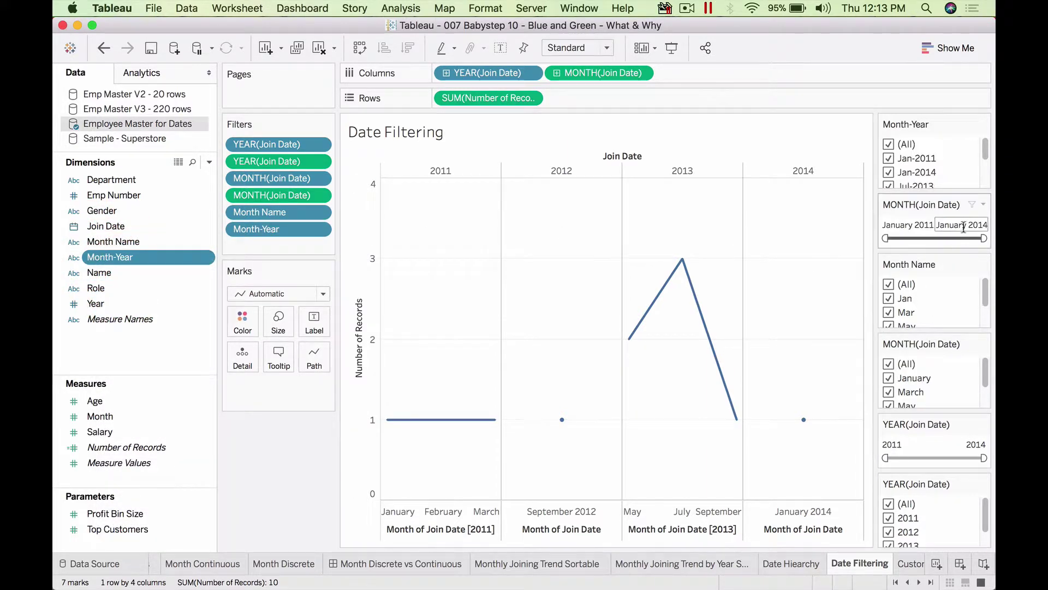
drag(951, 191, 951, 232)
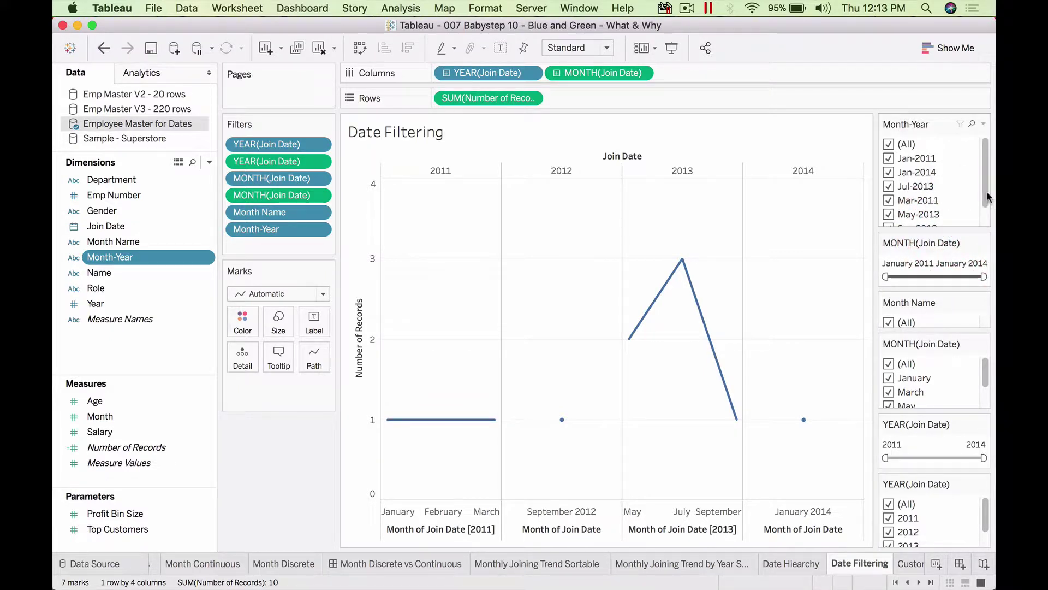
scroll(933, 214, down, 2)
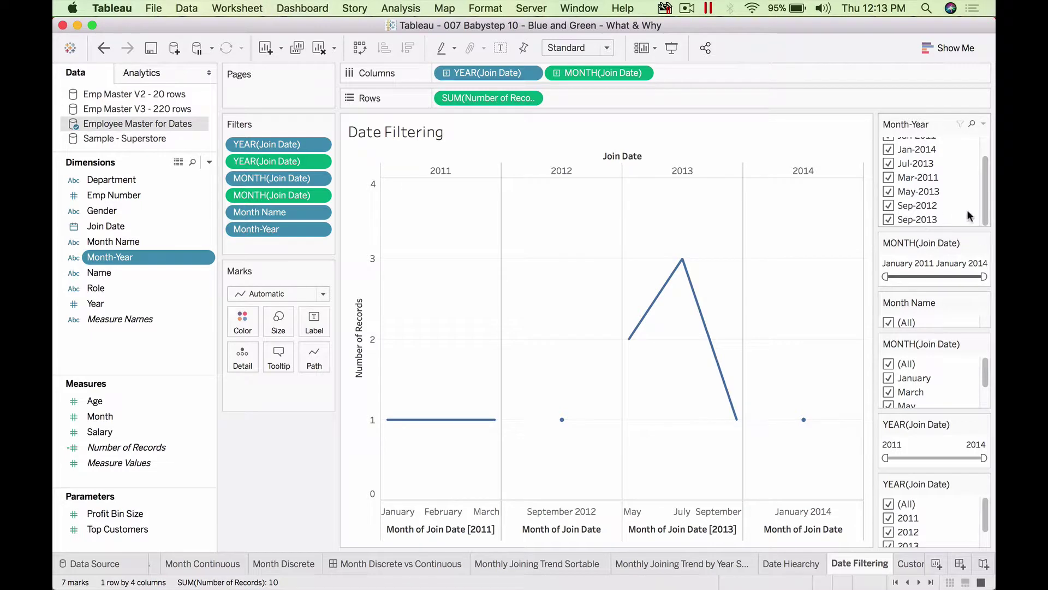
click(986, 215)
drag(981, 197, 981, 178)
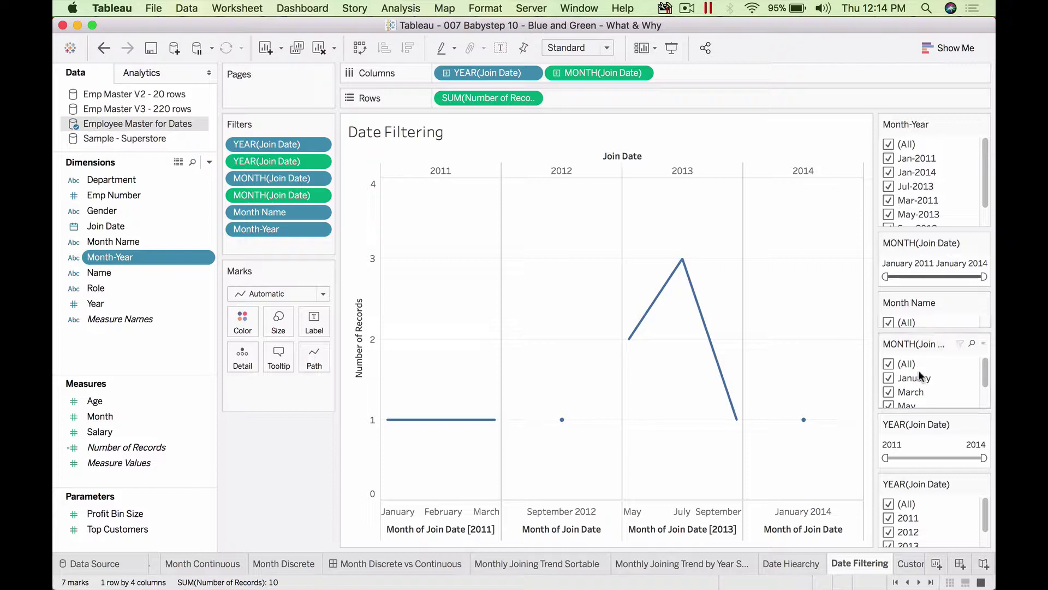
- On the Custom Dates sheet, plot Sales by Order Date from the Sample - Superstore data source
click(908, 563)
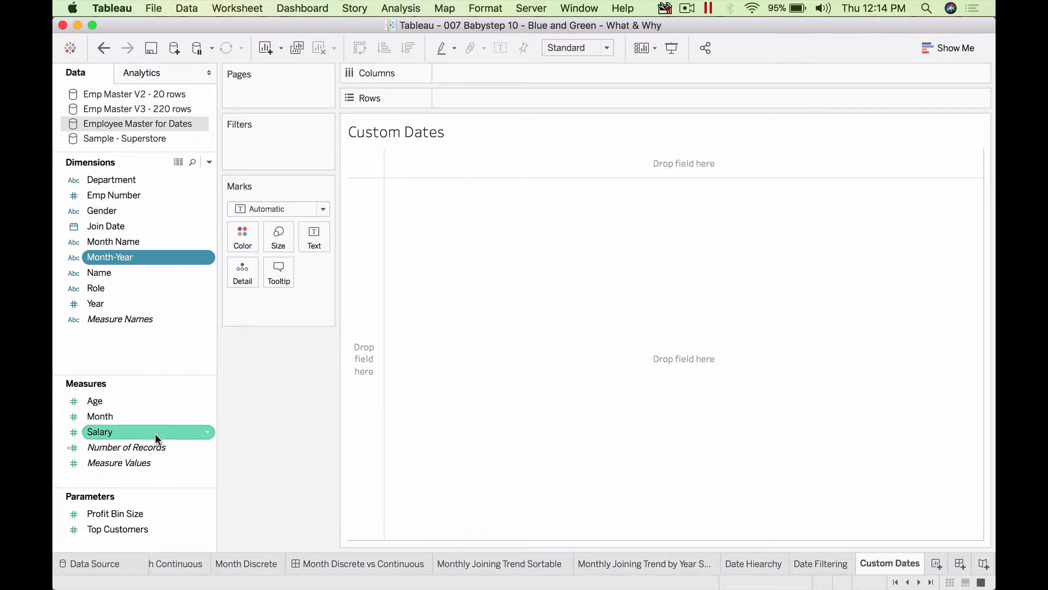
click(160, 138)
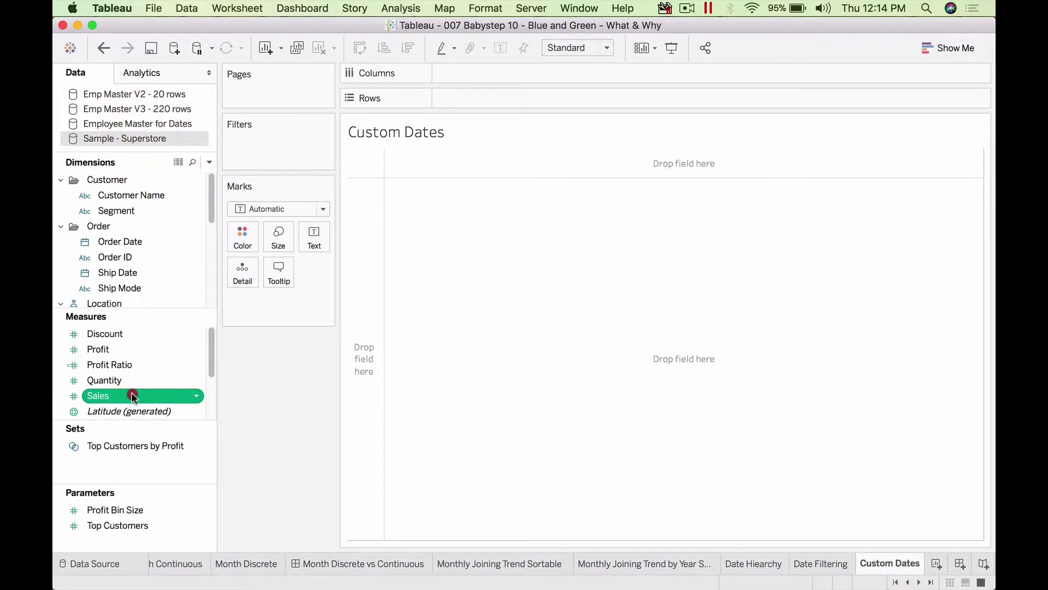
double_click(134, 395)
double_click(138, 240)
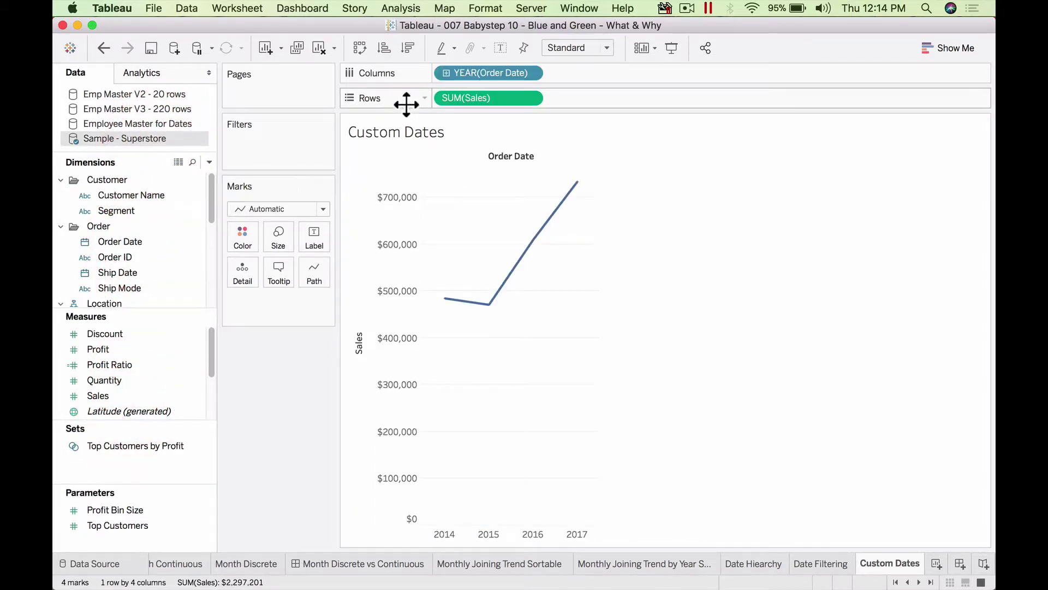
- Drill Order Date down to month on the Custom Dates sheet and take the quarter level out of Columns
click(446, 73)
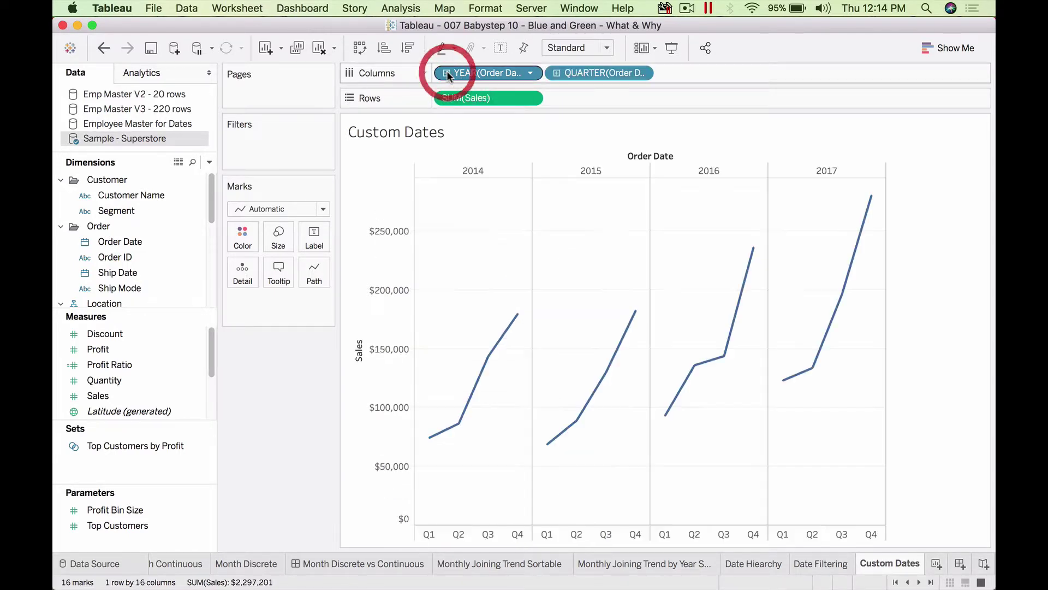
click(558, 73)
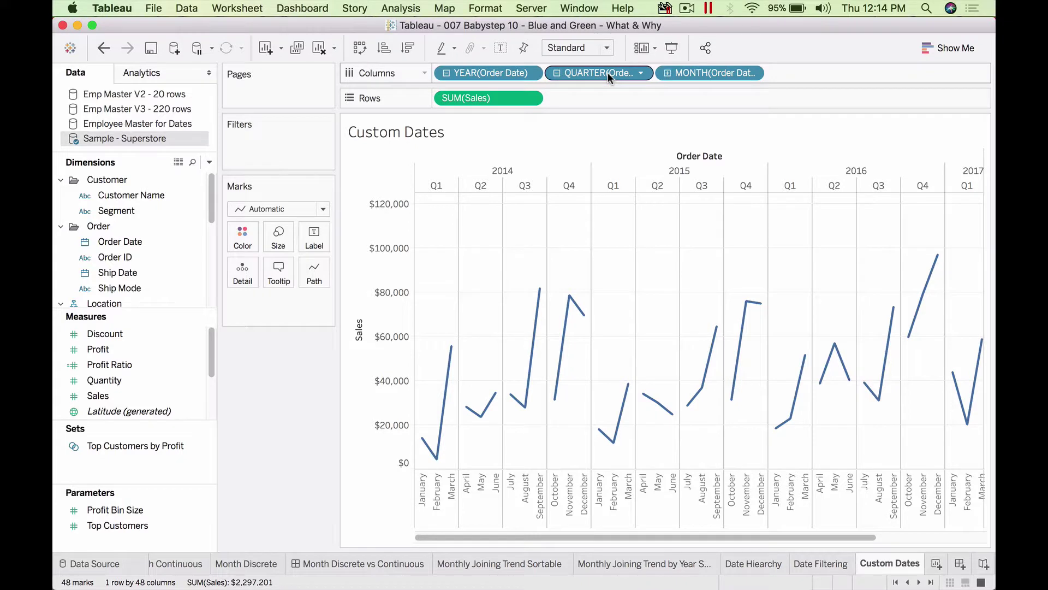
drag(608, 72, 281, 362)
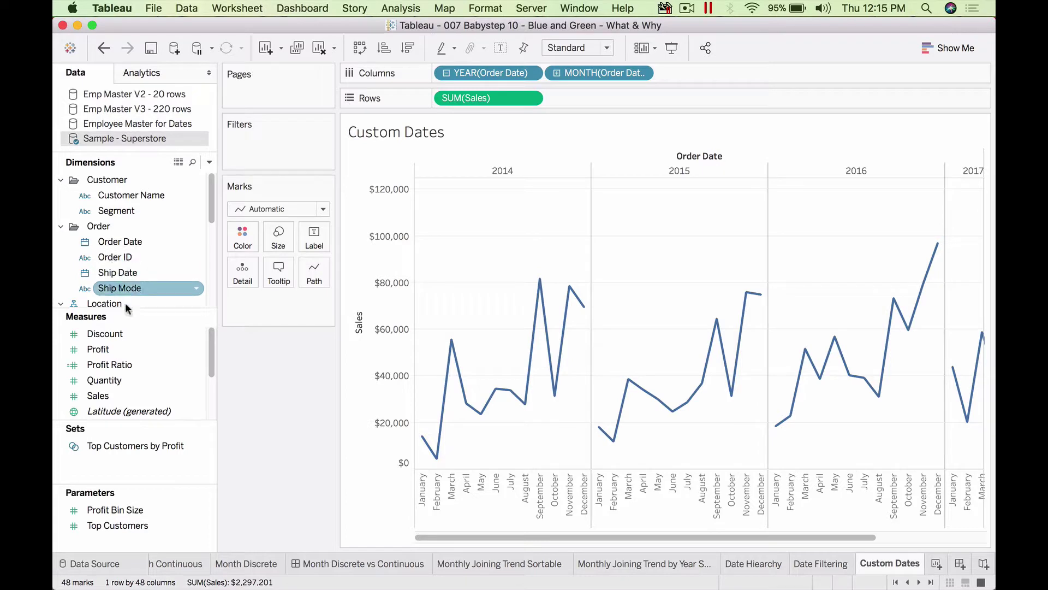
- Enlarge the Dimensions list by moving its lower boundary down
drag(129, 310, 129, 361)
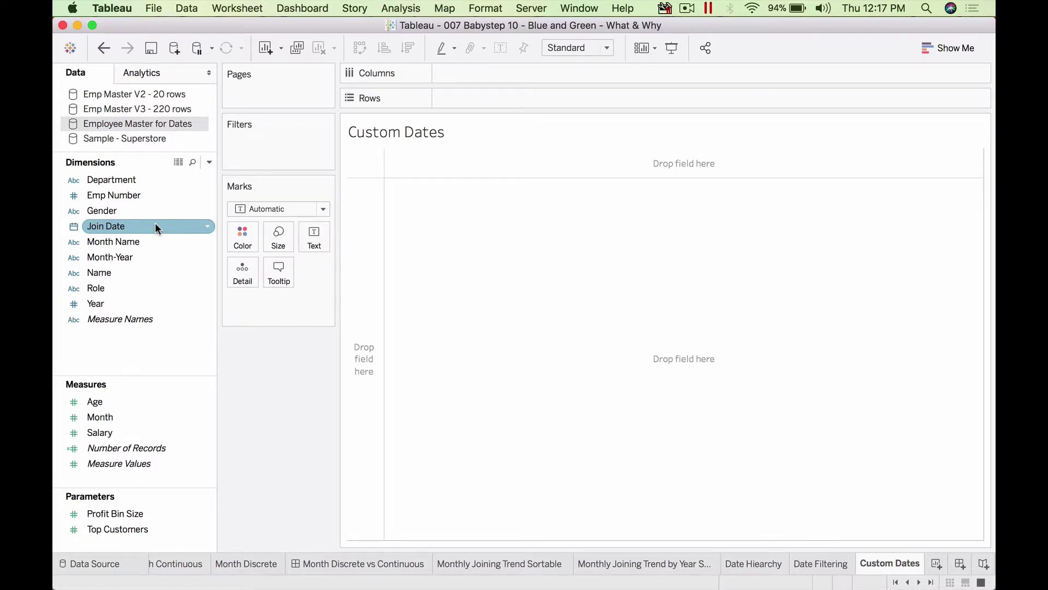
- Create a custom date from Join Date with Months detail as a date value, named "Join Date (Months) - Continuous"
right_click(155, 225)
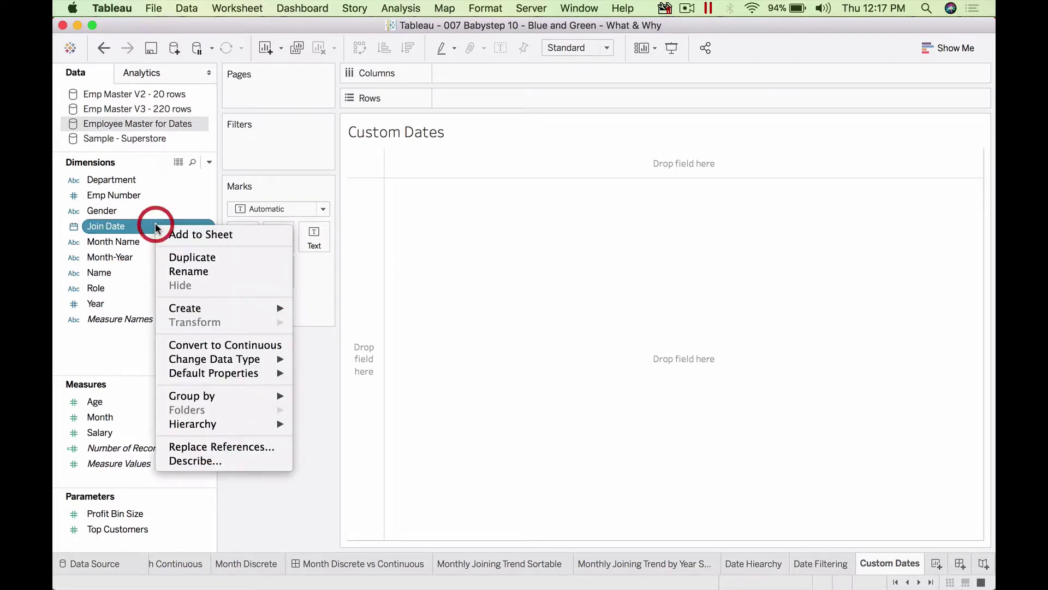
mouse_move(238, 308)
click(366, 367)
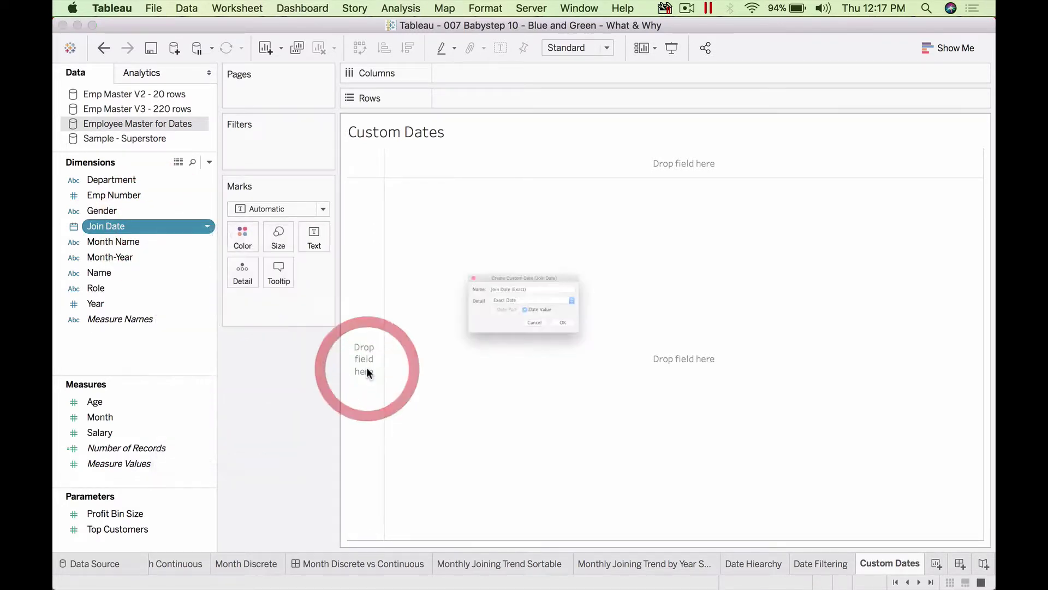
drag(522, 248, 337, 213)
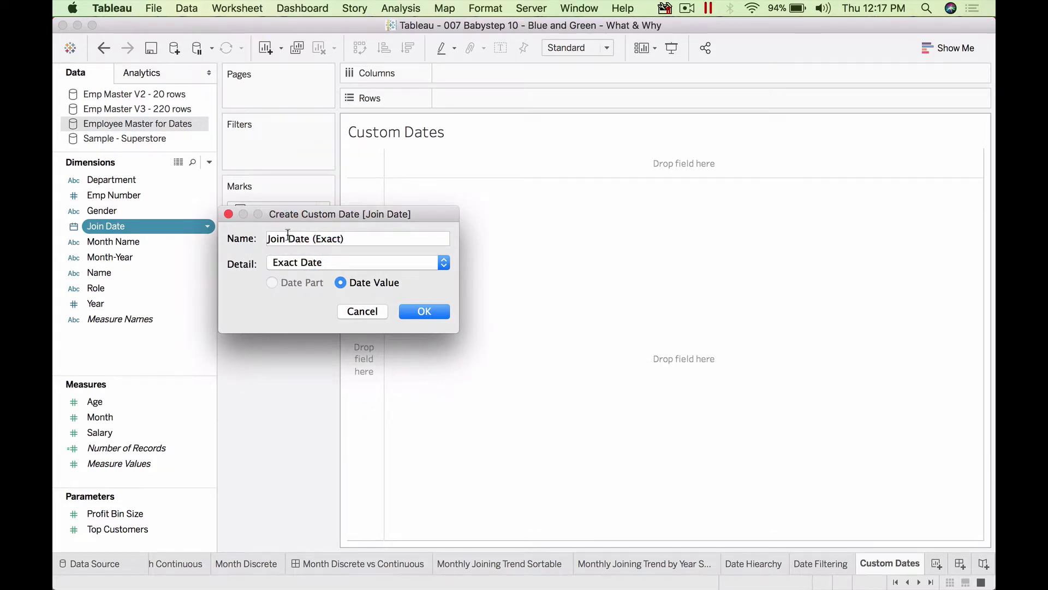
click(443, 261)
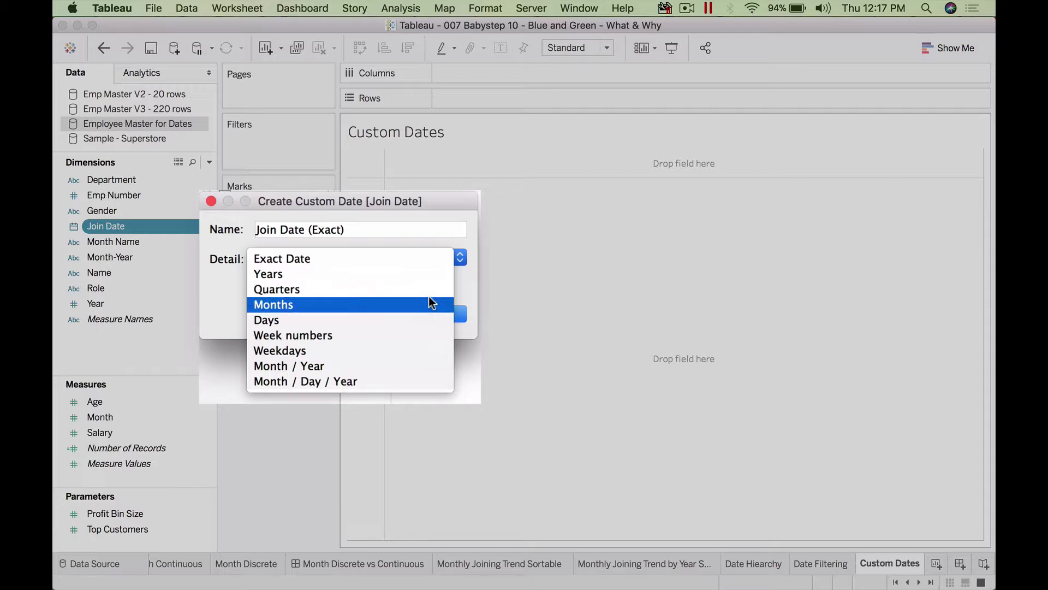
click(432, 301)
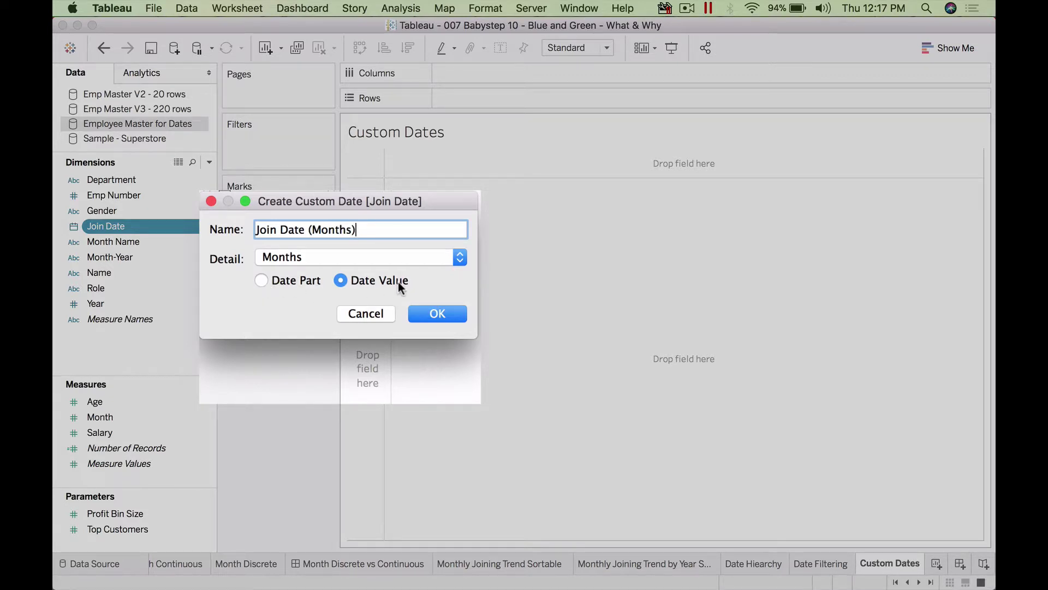
click(262, 280)
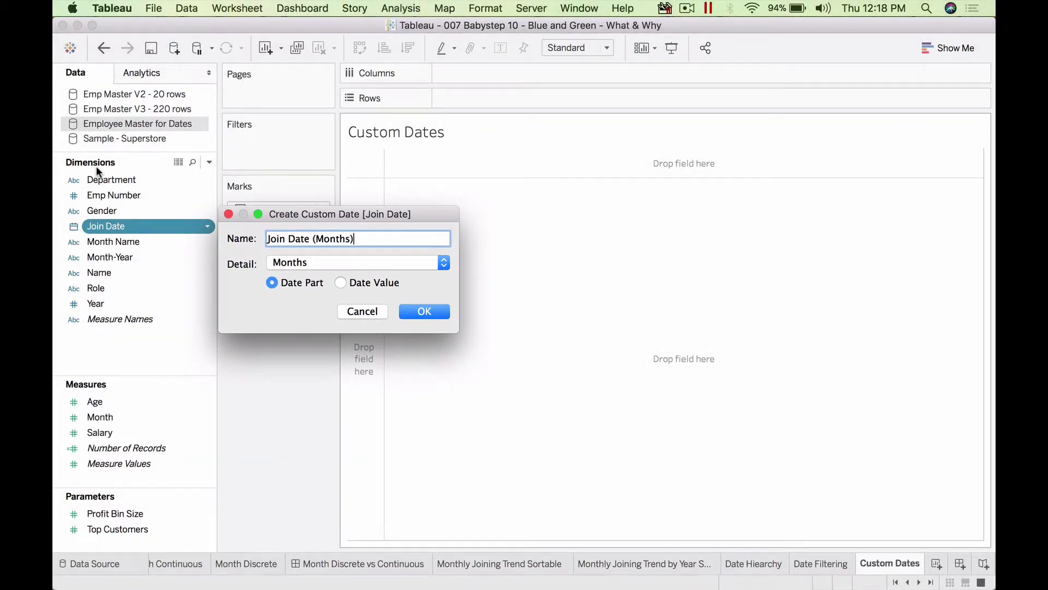
click(340, 282)
click(274, 284)
click(353, 283)
text(- Continuous)
click(434, 312)
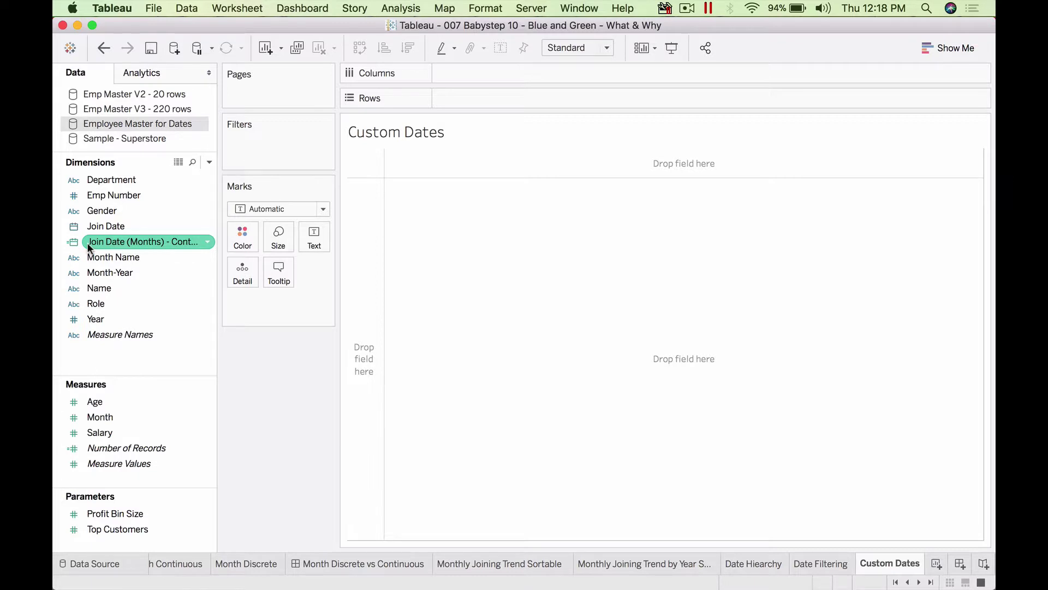
- Add Join Date (Months) - Continuous to Columns to view its date axis, and clear the sheet
double_click(143, 241)
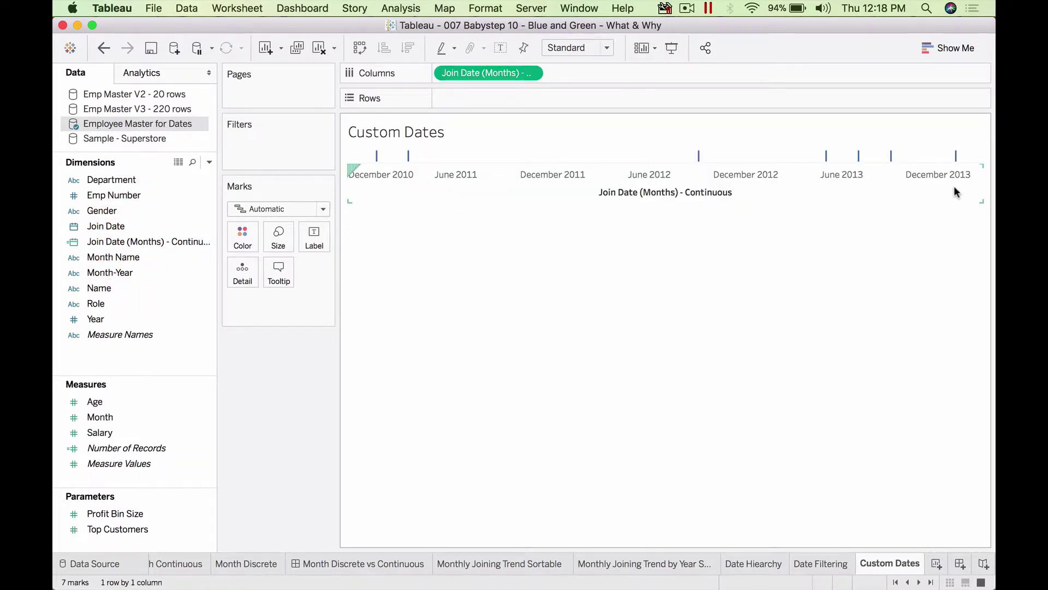
mouse_move(699, 155)
click(318, 48)
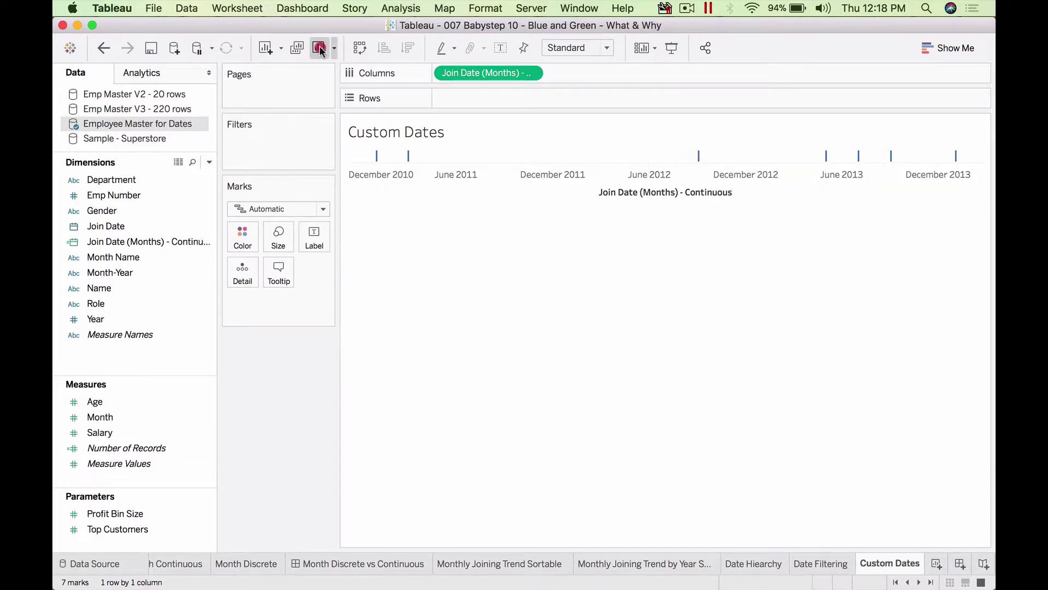
- Create a second custom date from Join Date with Months detail as a date part, keeping the name Join Date (Months)
right_click(126, 225)
mouse_move(251, 311)
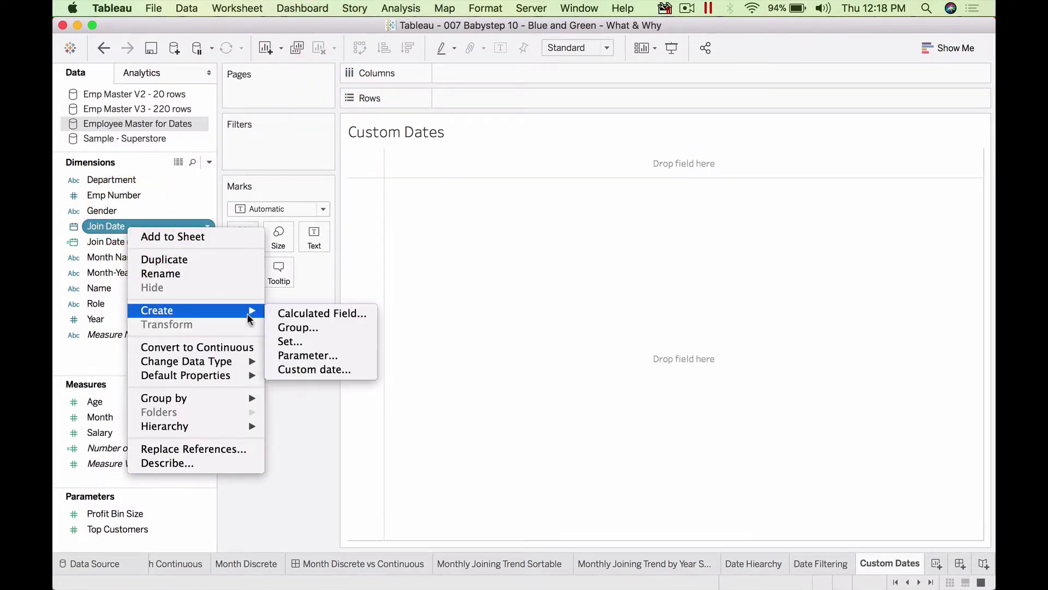
click(310, 367)
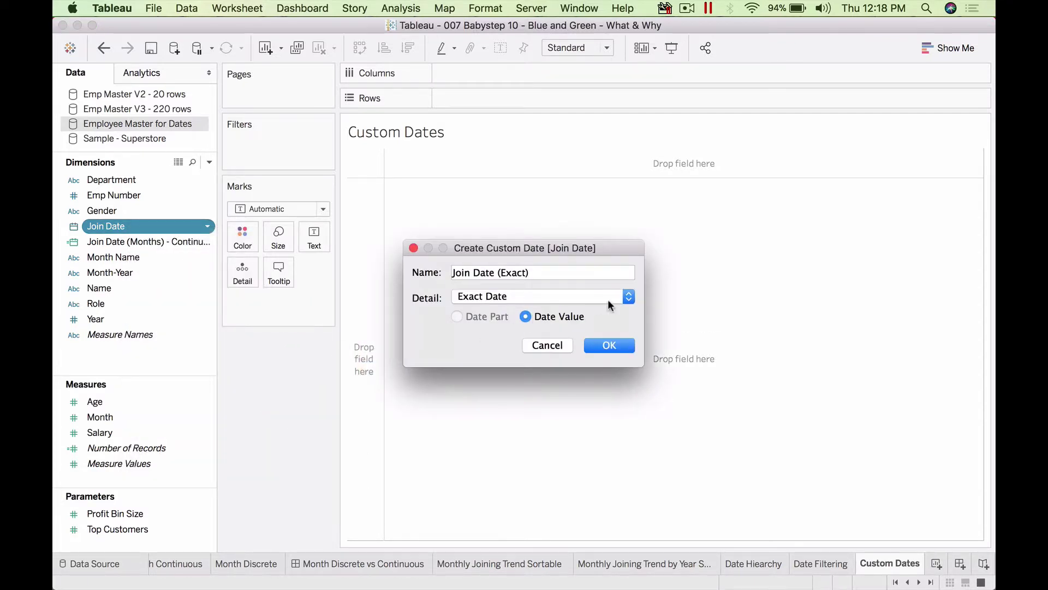
click(628, 296)
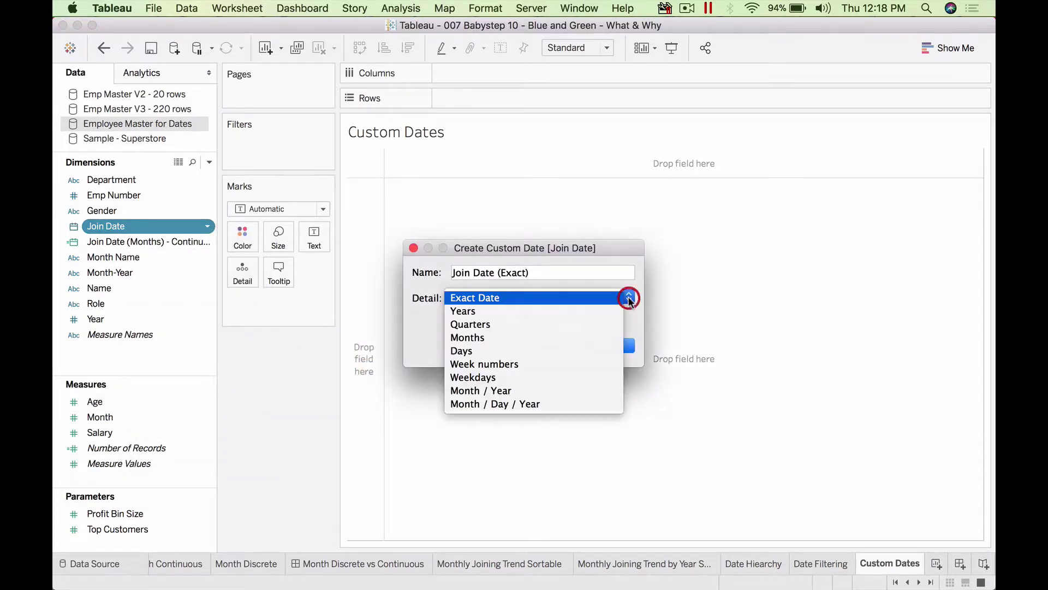
click(556, 337)
click(463, 316)
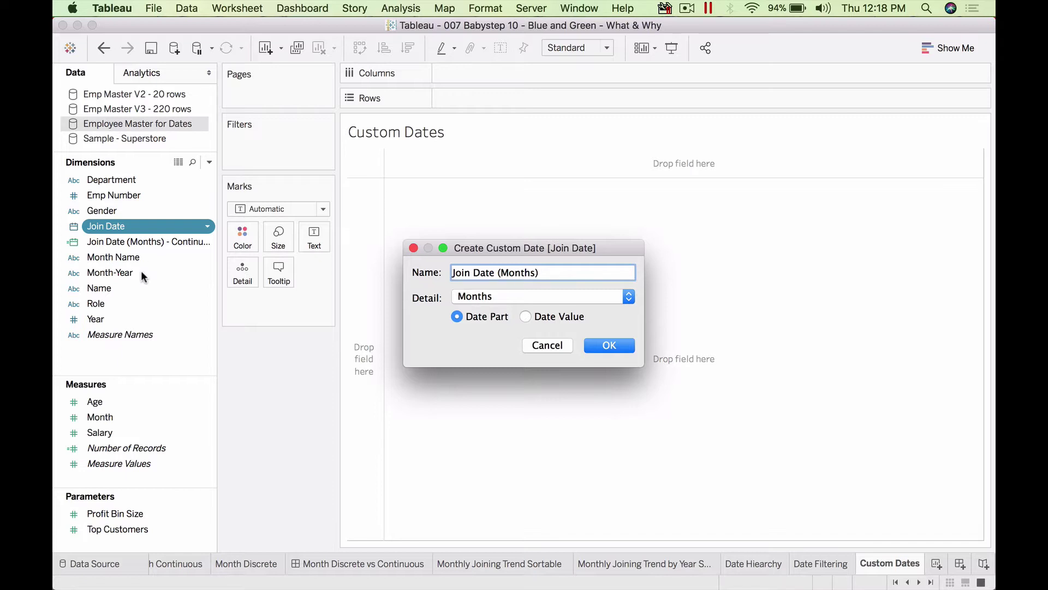
click(621, 345)
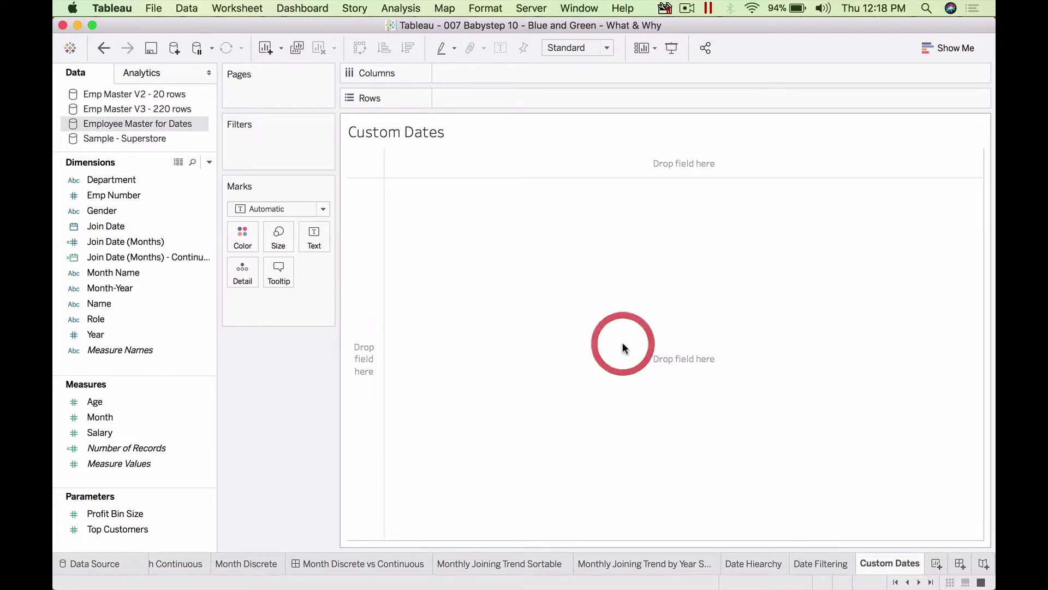
- Compare Join Date (Months) with Month Name side by side, swap them onto Rows, and clear the sheet
double_click(168, 244)
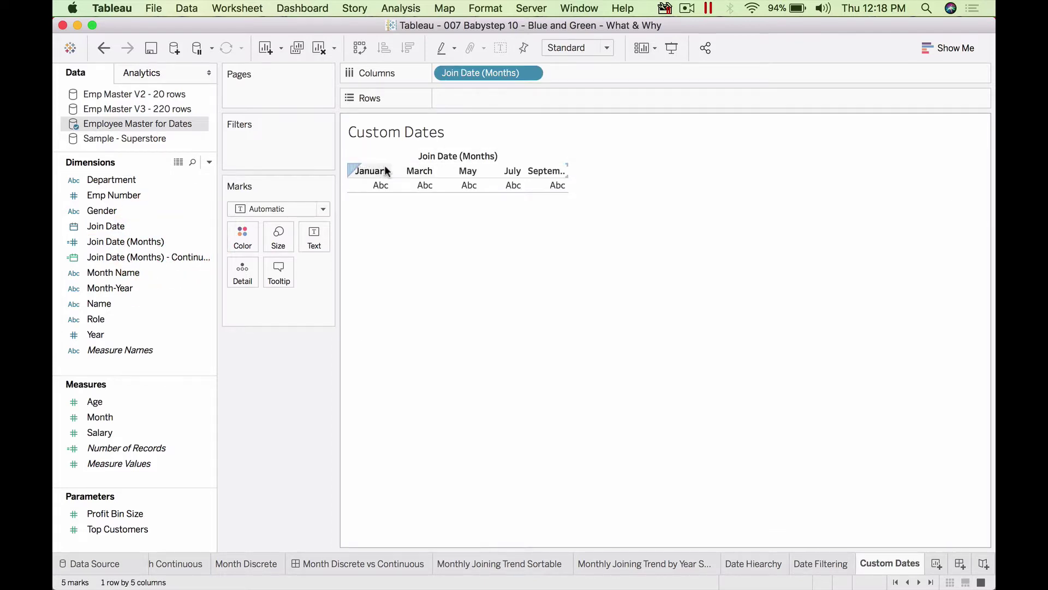
click(131, 273)
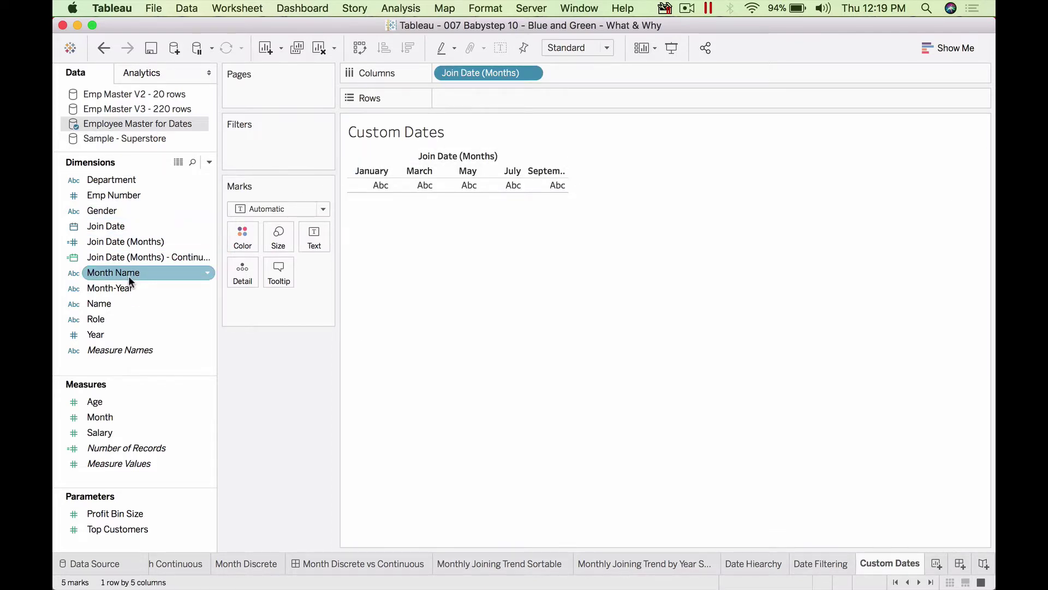
double_click(129, 274)
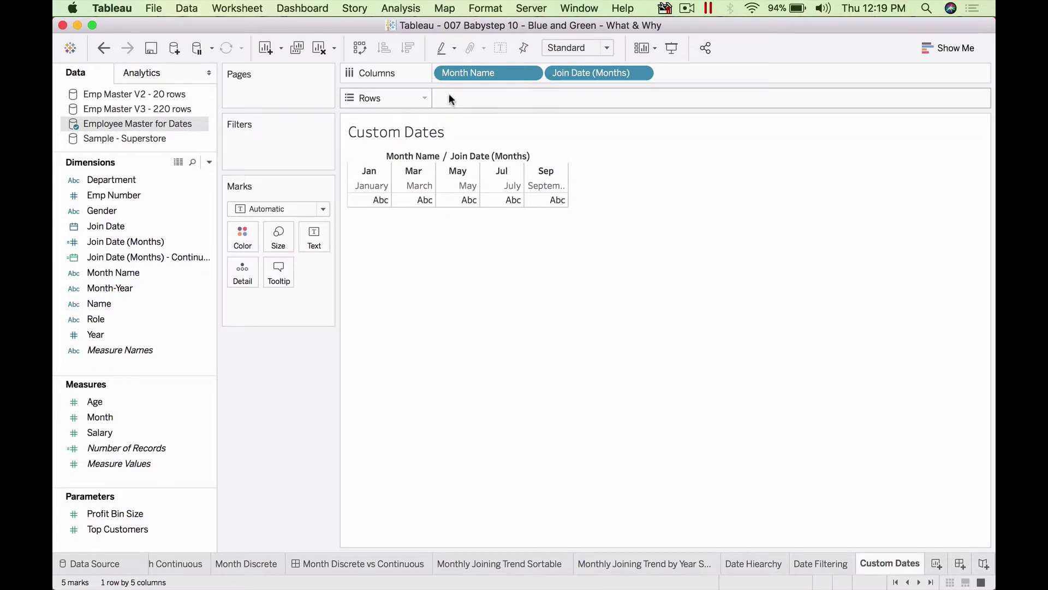
click(359, 47)
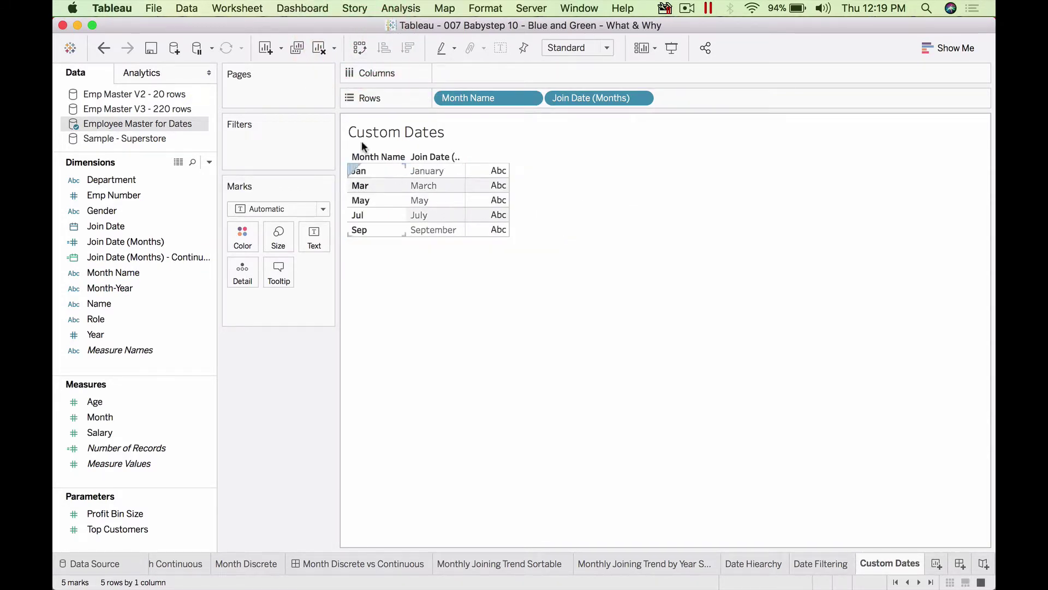
click(319, 48)
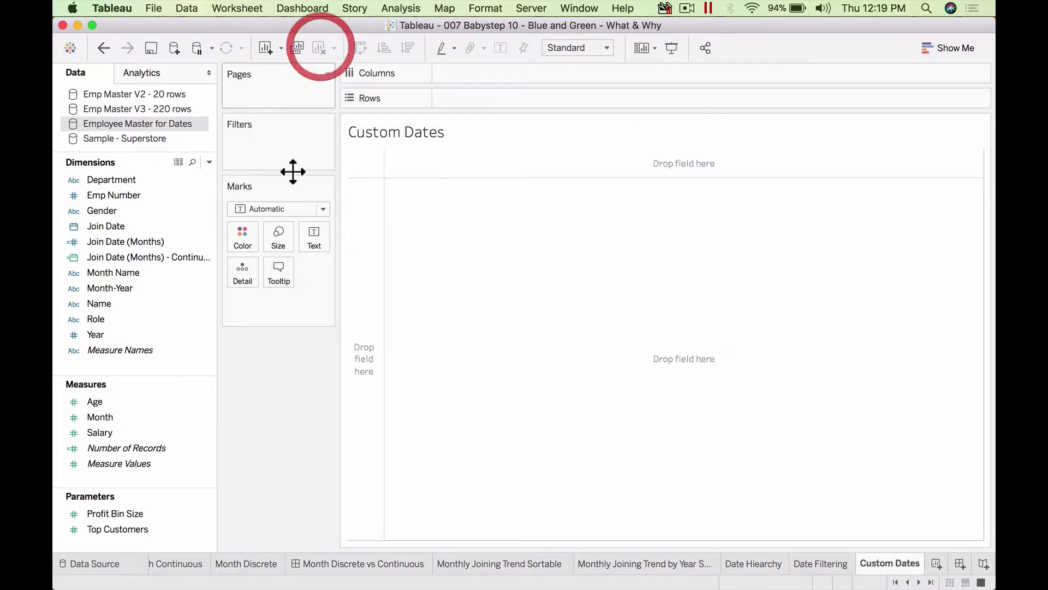
- Compare Month-Year with Join Date (Months) - Continuous set to discrete on Rows, and clear the sheet
double_click(125, 286)
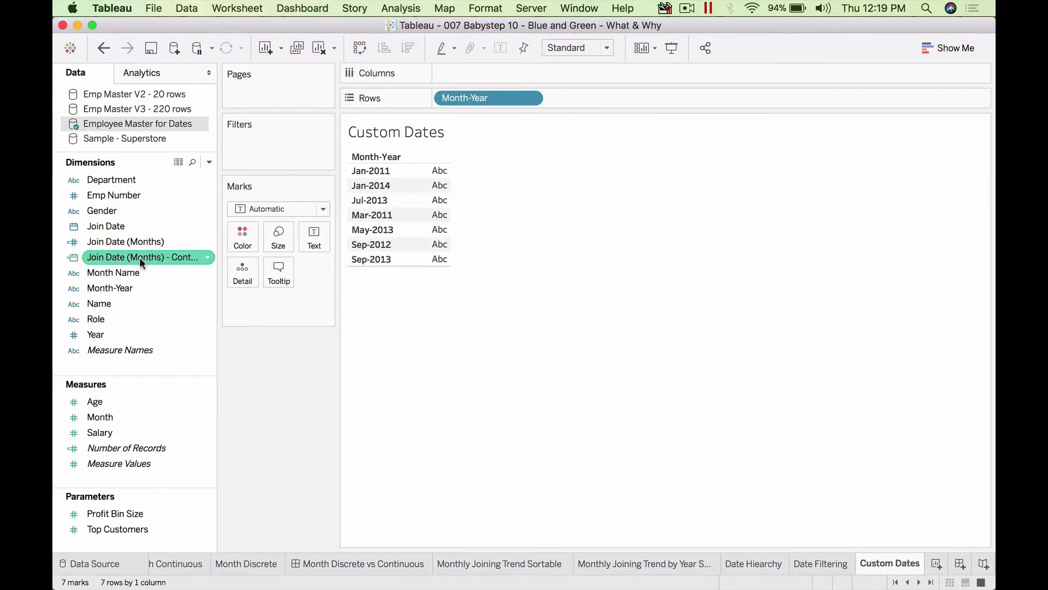
drag(141, 258, 592, 95)
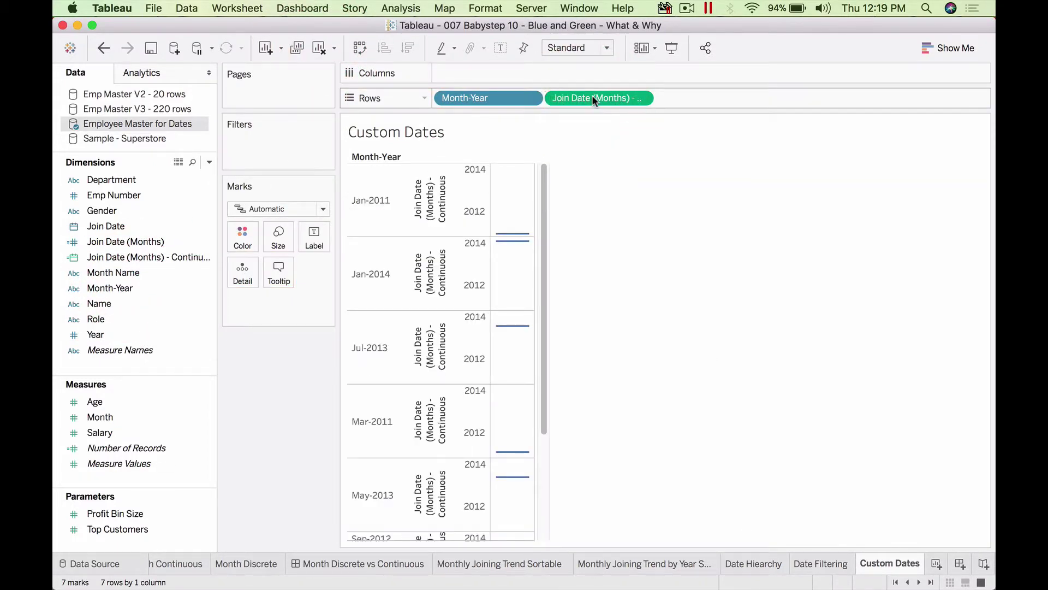
right_click(588, 100)
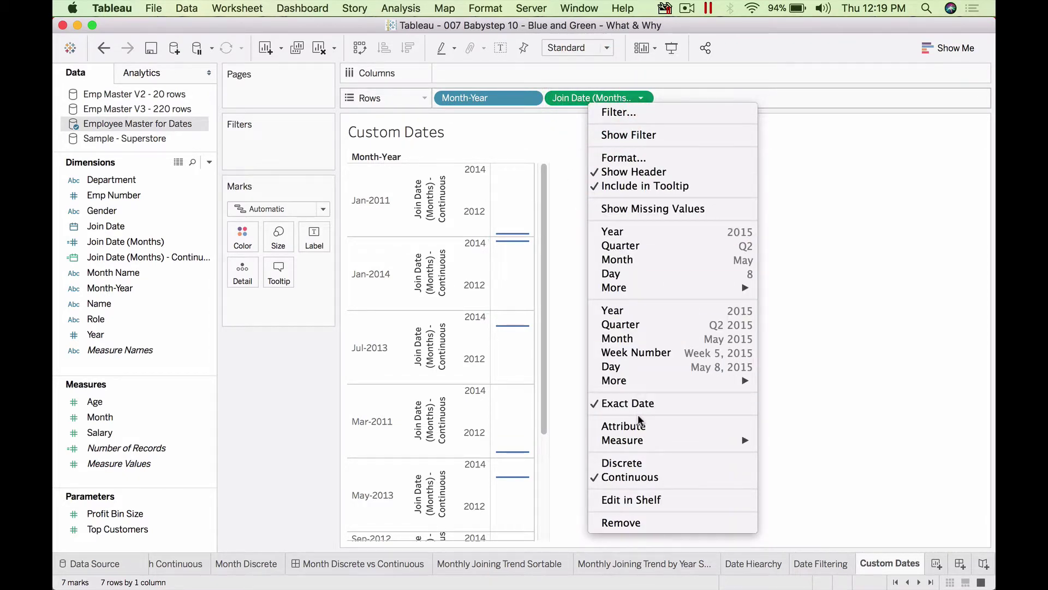
click(632, 459)
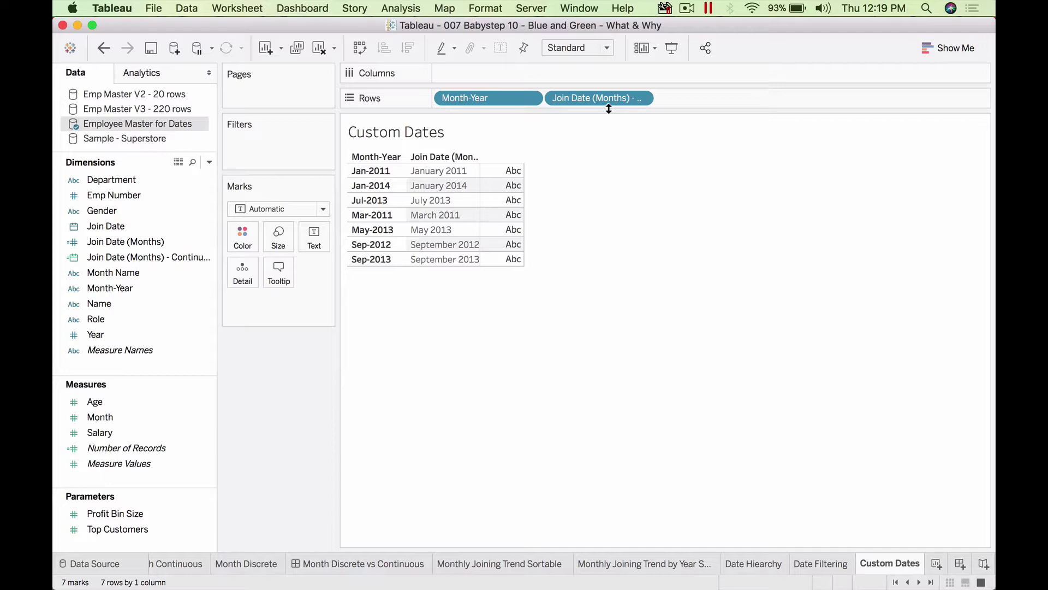
click(320, 48)
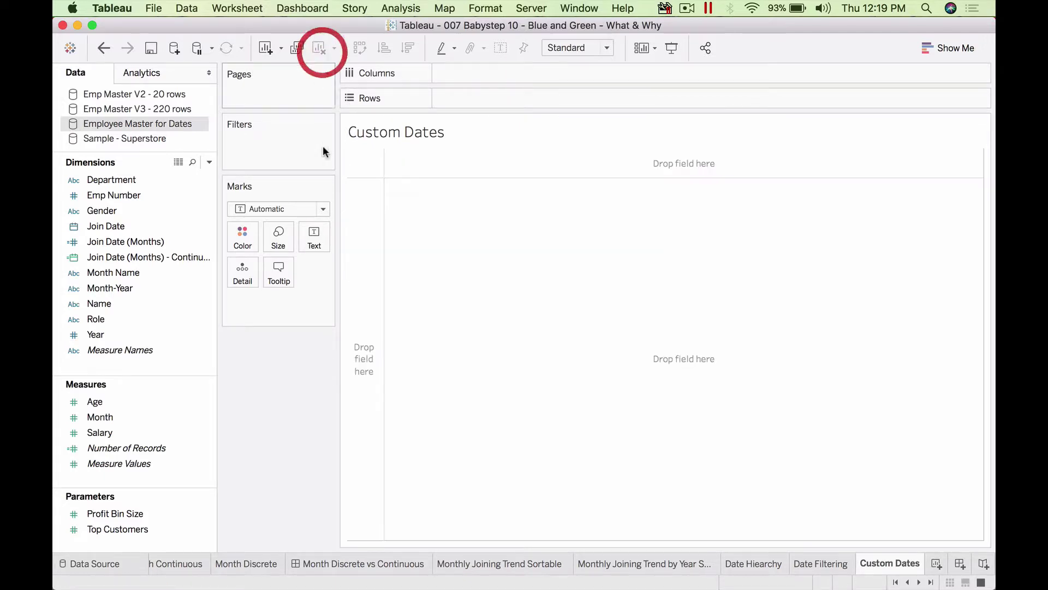
- Widen the data pane to fit the full names of the custom Join Date fields
drag(213, 330, 260, 329)
click(156, 243)
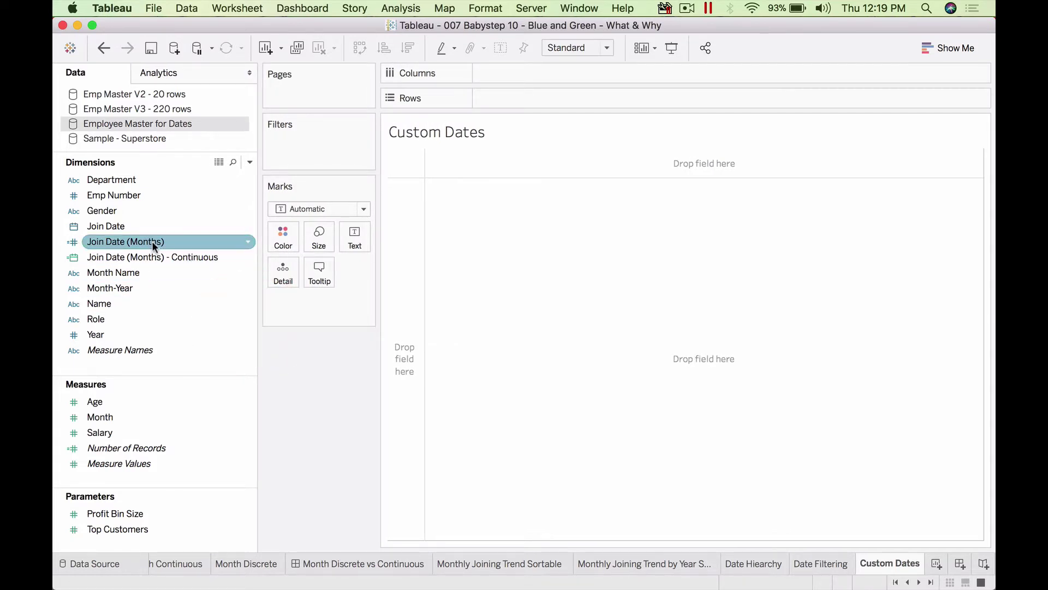
click(164, 257)
click(164, 242)
click(154, 228)
- Create a custom date from Join Date with Years detail as a date value, named "Join Date - Year"
right_click(154, 231)
mouse_move(253, 312)
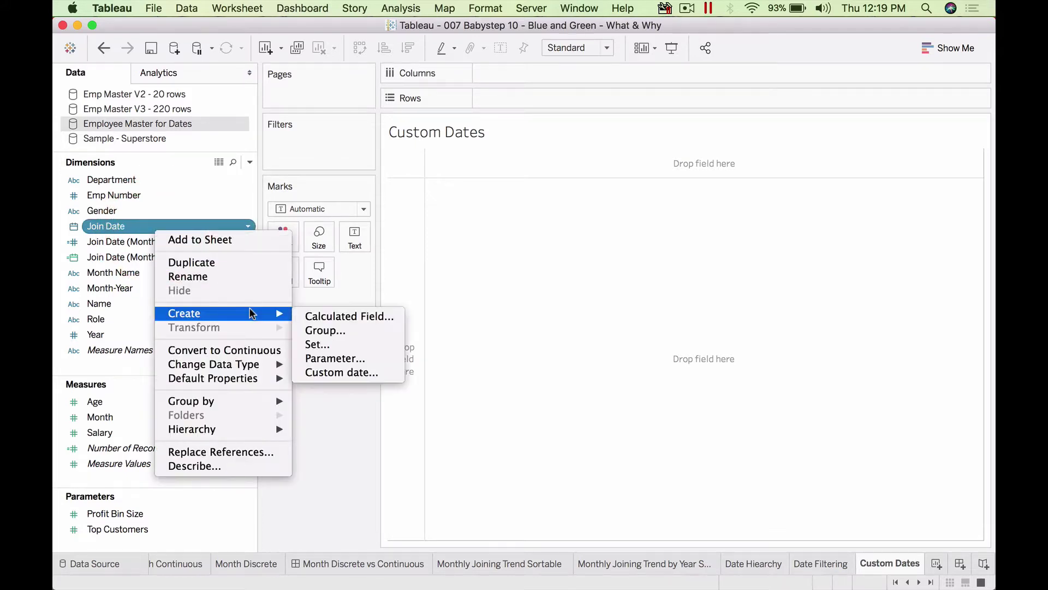
click(355, 372)
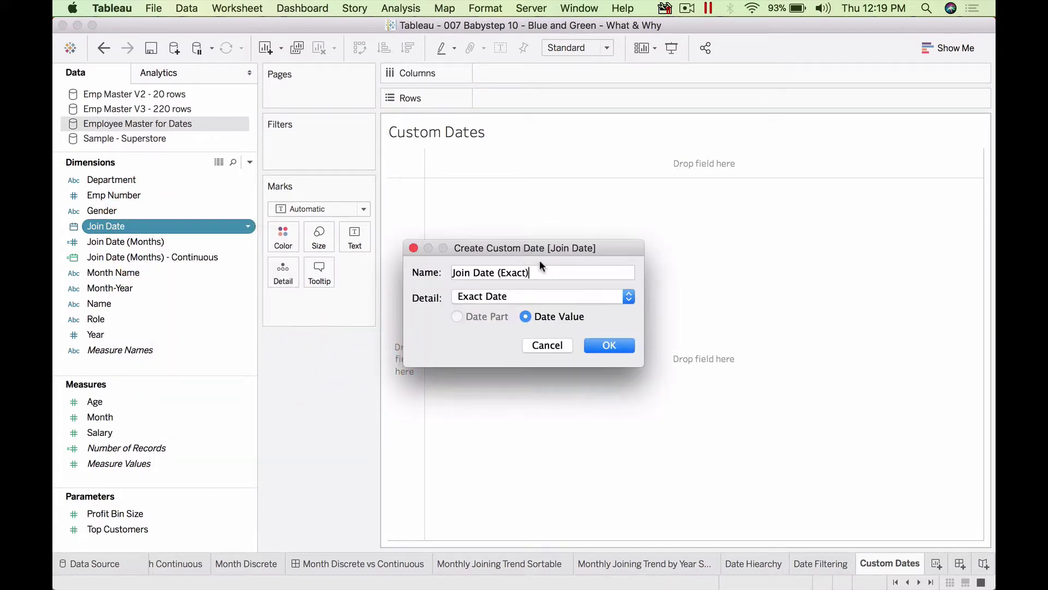
text(- Year)
click(550, 297)
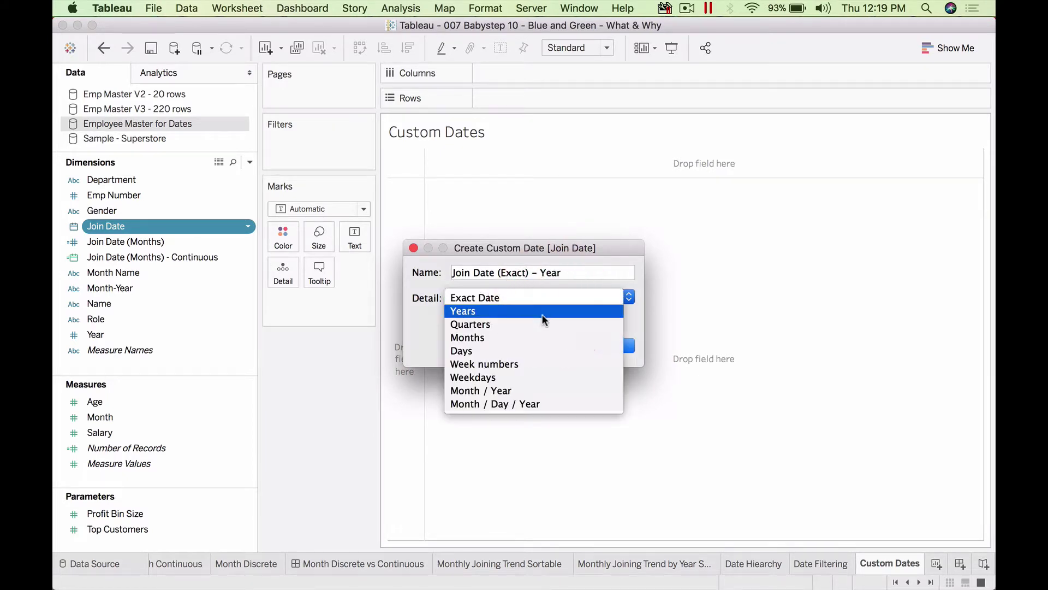
click(542, 311)
click(529, 272)
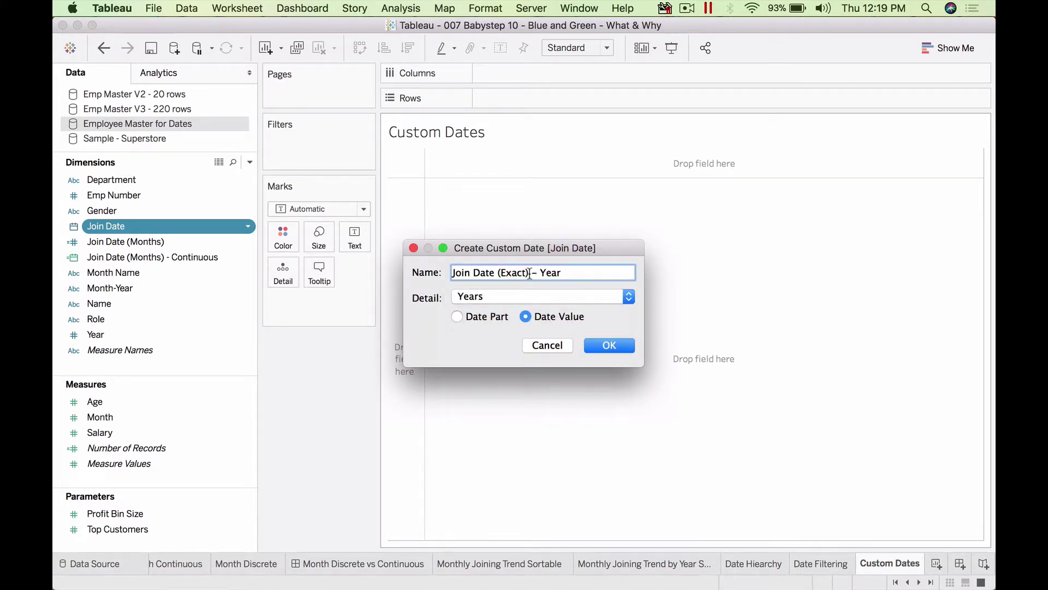
key(BackSpace)
key(BackSpace)
key(BackSpace)
key(BackSpace)
key(BackSpace)
key(BackSpace)
key(BackSpace)
key(BackSpace)
click(594, 346)
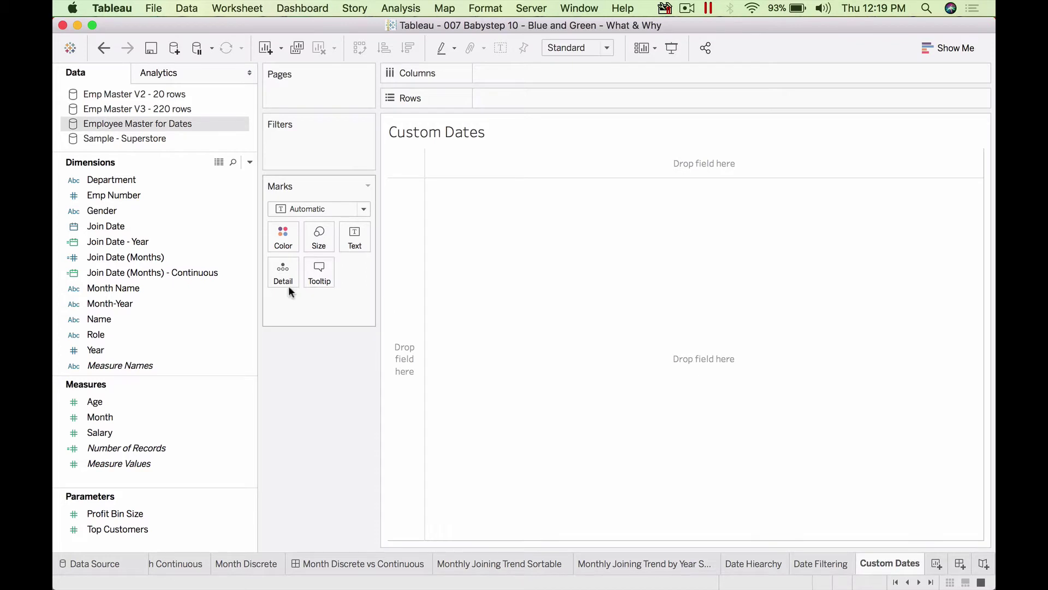
- Combine Join Date (Months) - Continuous with Join Date - Year into a hierarchy named "Join Date Custom Hierarchy"
click(206, 274)
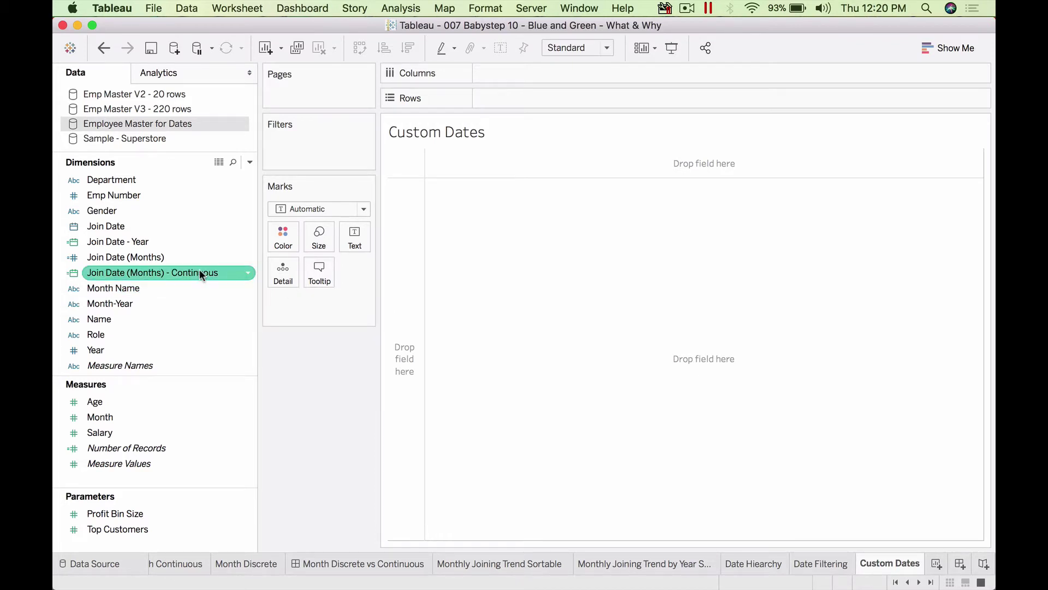
drag(198, 270, 179, 243)
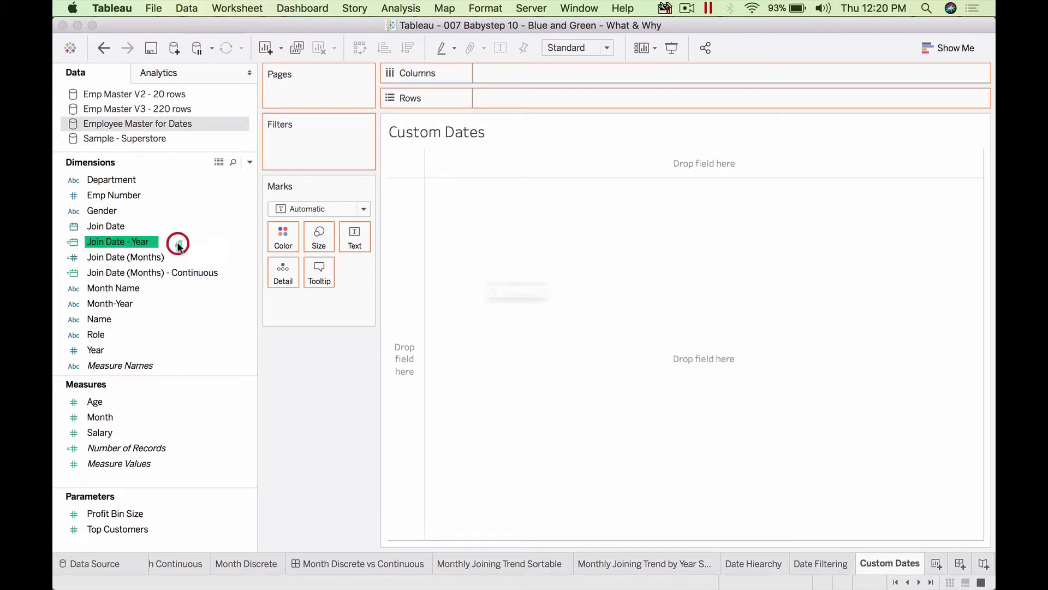
text(Joi)
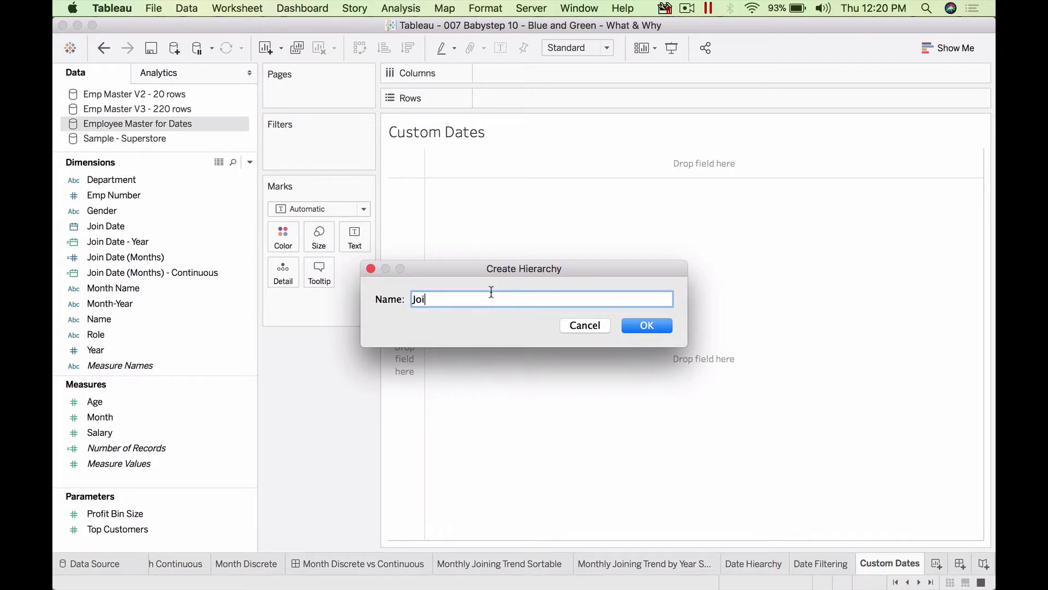
text(n Date Custom Hierarchy)
key(Return)
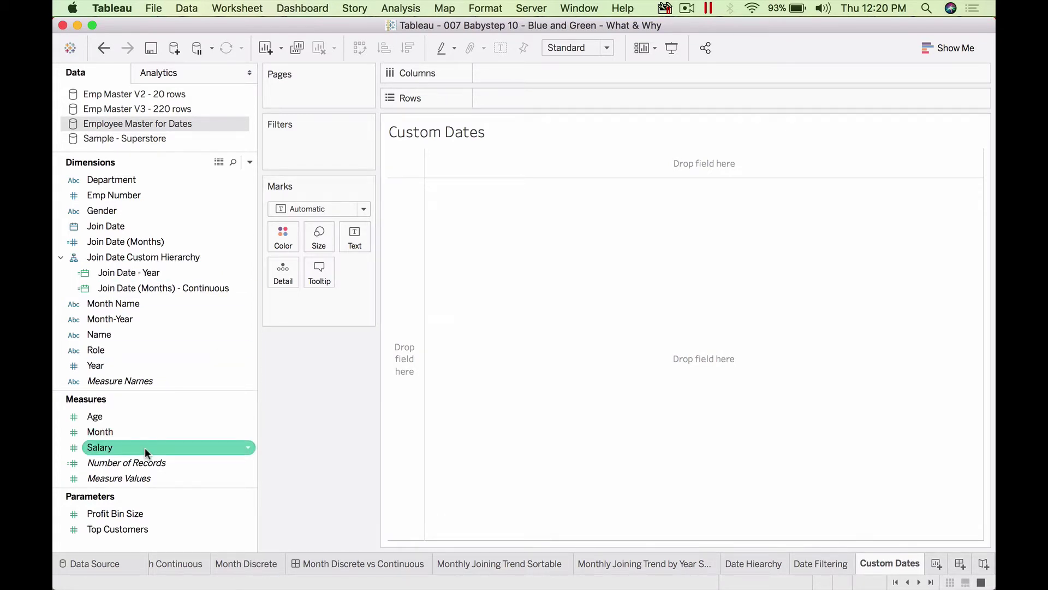
- Plot Salary on Rows against Join Date - Year on Columns, and drill down to Join Date (Months) - Continuous
mouse_move(145, 447)
mouse_down()
mouse_move(479, 171)
mouse_move(510, 101)
mouse_up()
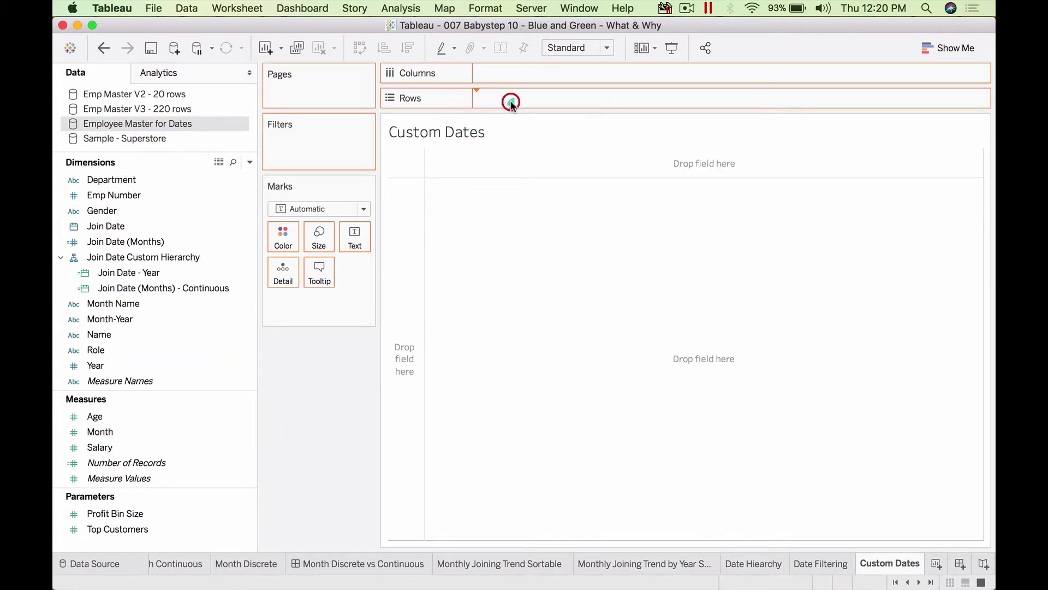
click(161, 272)
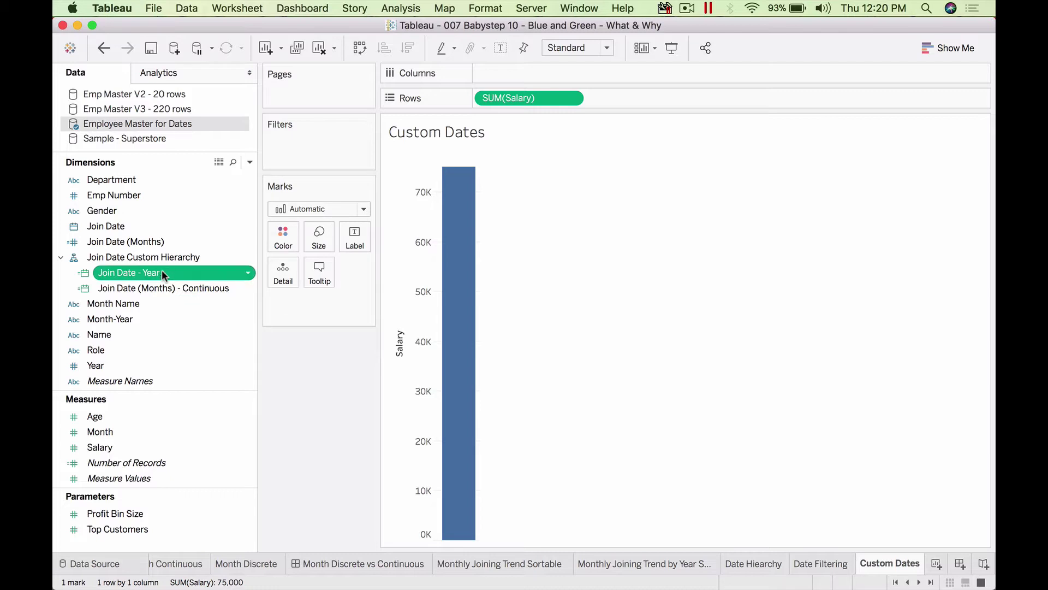
double_click(162, 272)
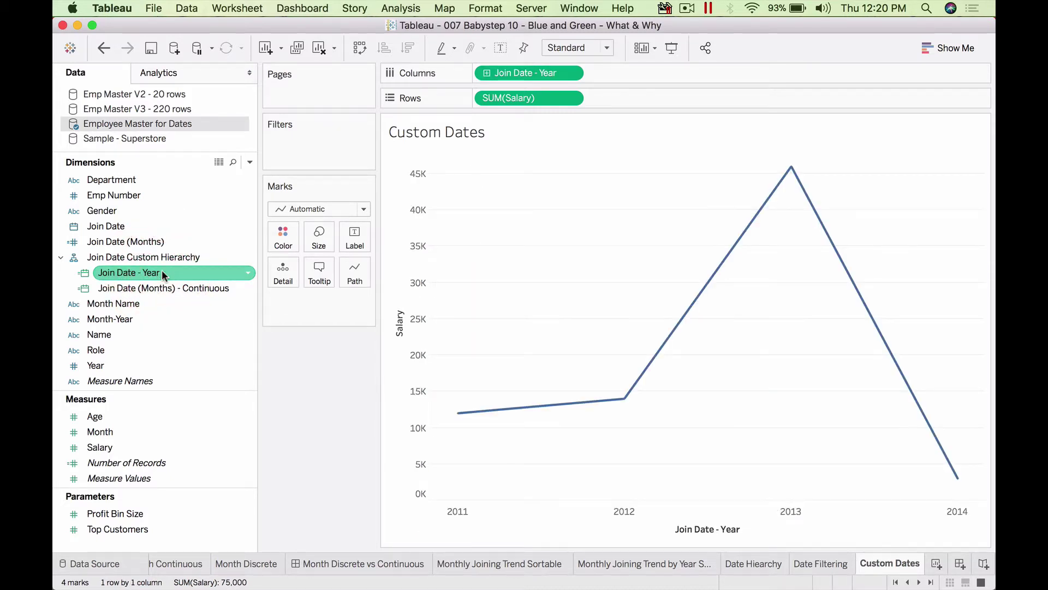
click(488, 72)
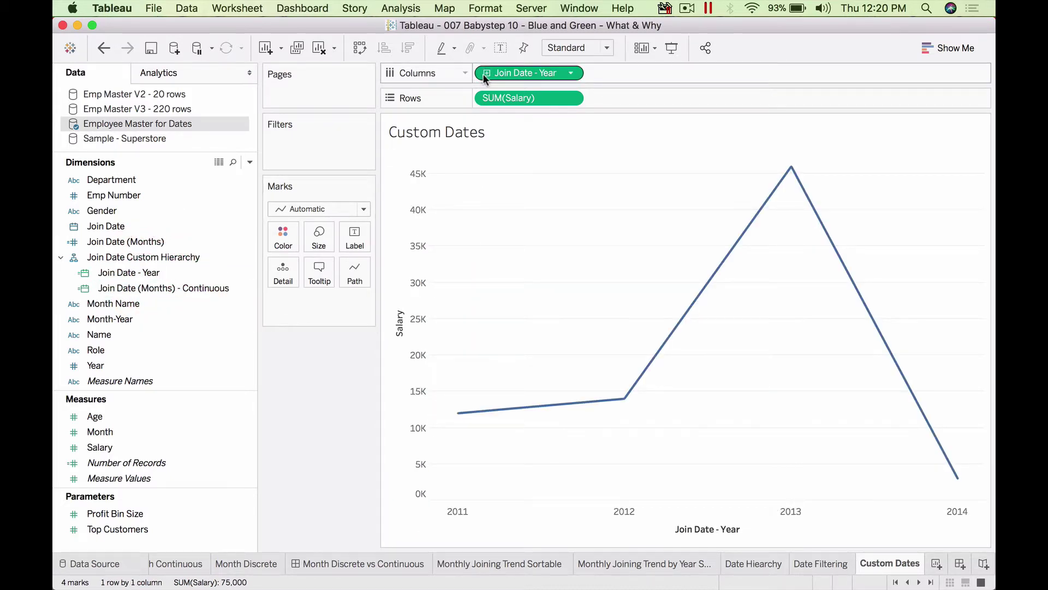
click(485, 73)
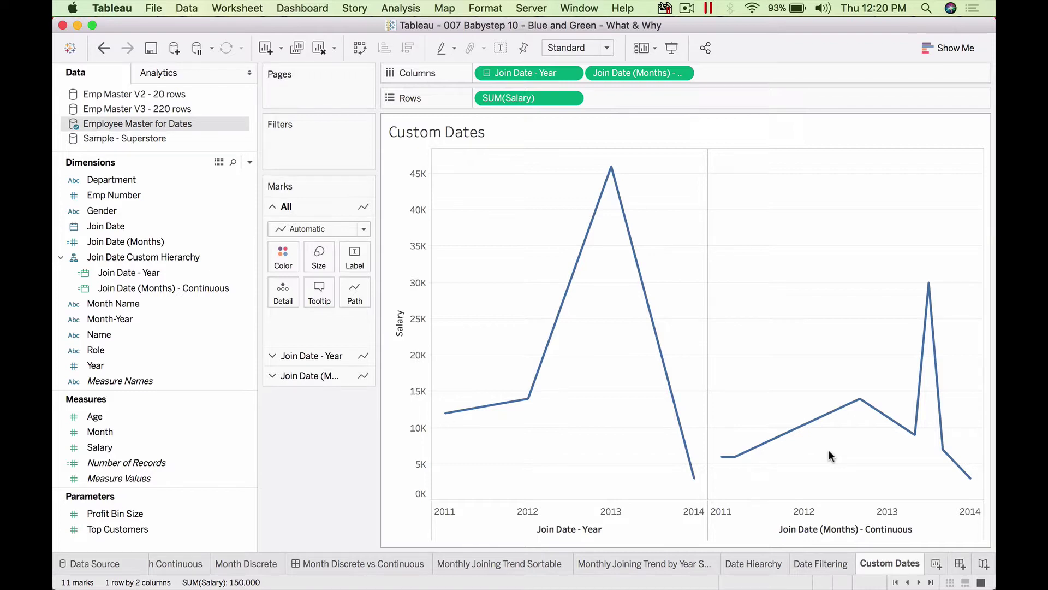
- Replace the custom hierarchy on Columns with Join Date as a continuous Year, and drill it down to quarters
click(486, 72)
drag(505, 73, 271, 412)
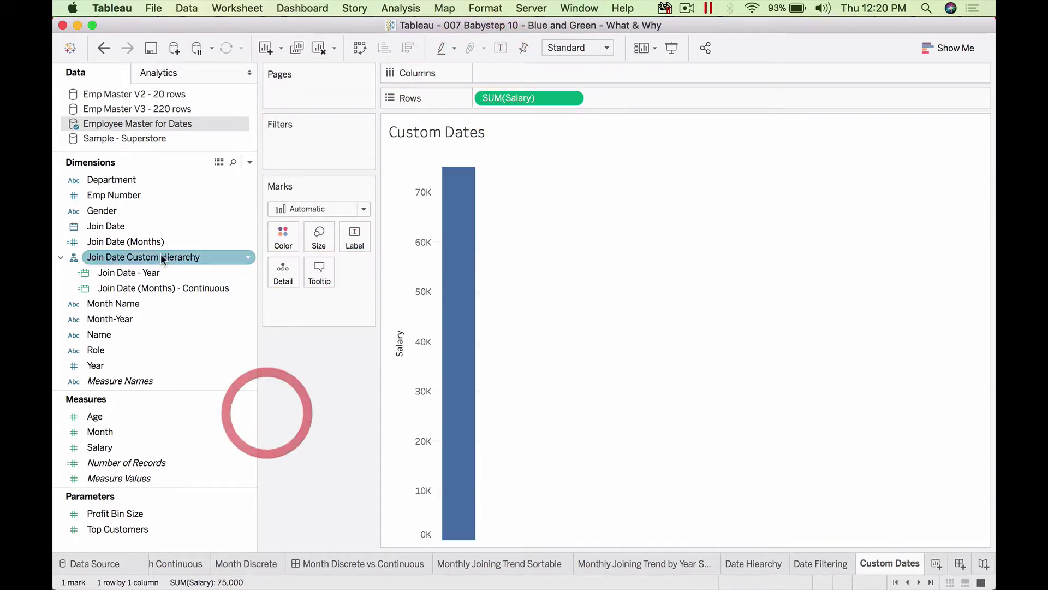
click(160, 223)
drag(160, 224, 572, 69)
click(571, 73)
click(645, 307)
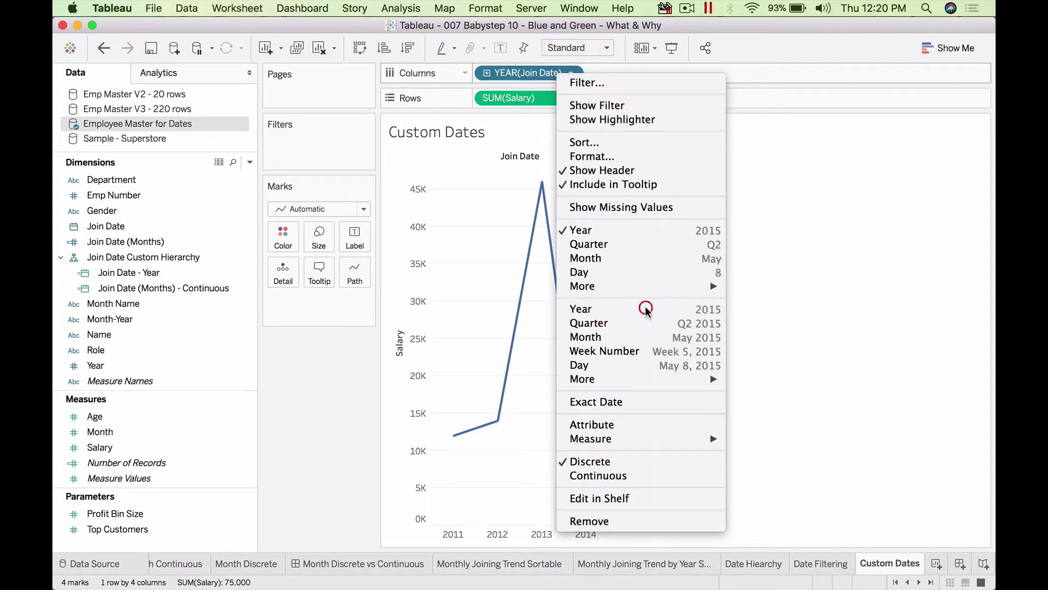
click(487, 71)
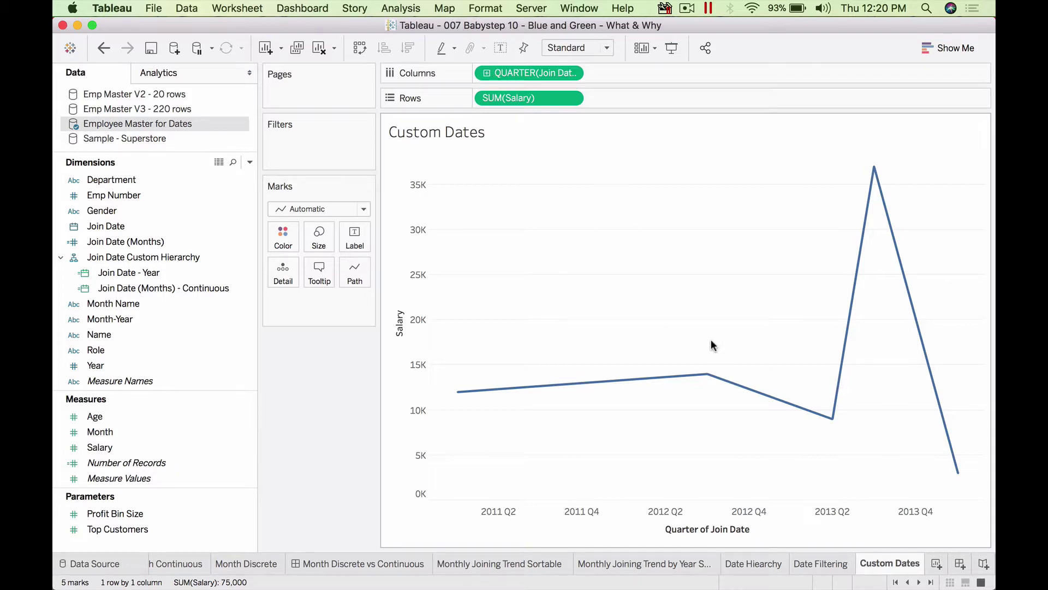
- Add a new worksheet named "Drag your date along" for placing the date field
click(938, 563)
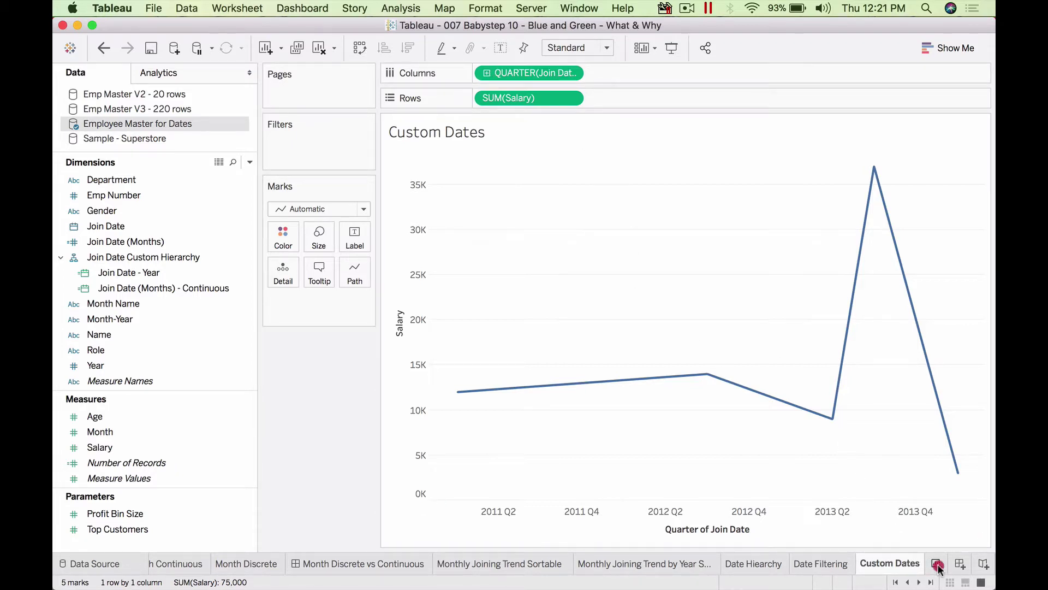
click(833, 566)
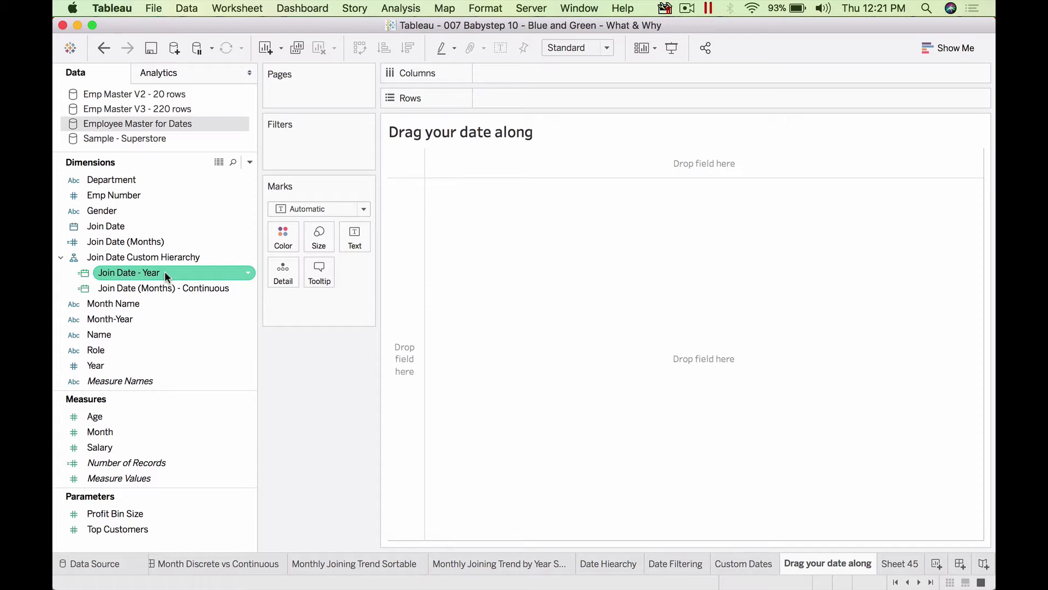
- Place Join Date on Rows, convert it to a discrete exact date, and clear the sheet
drag(151, 227, 512, 96)
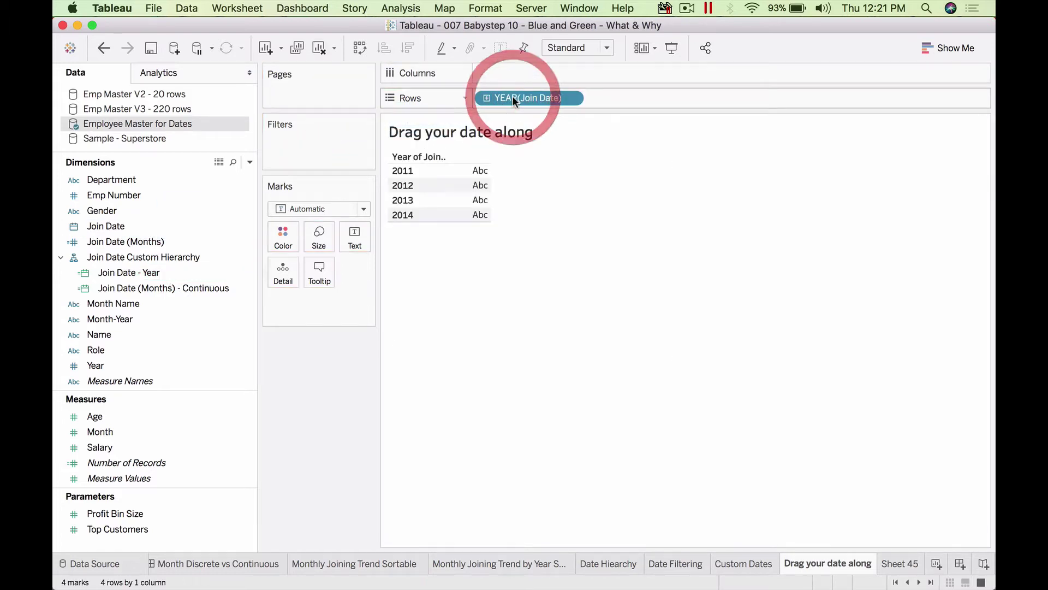
right_click(551, 97)
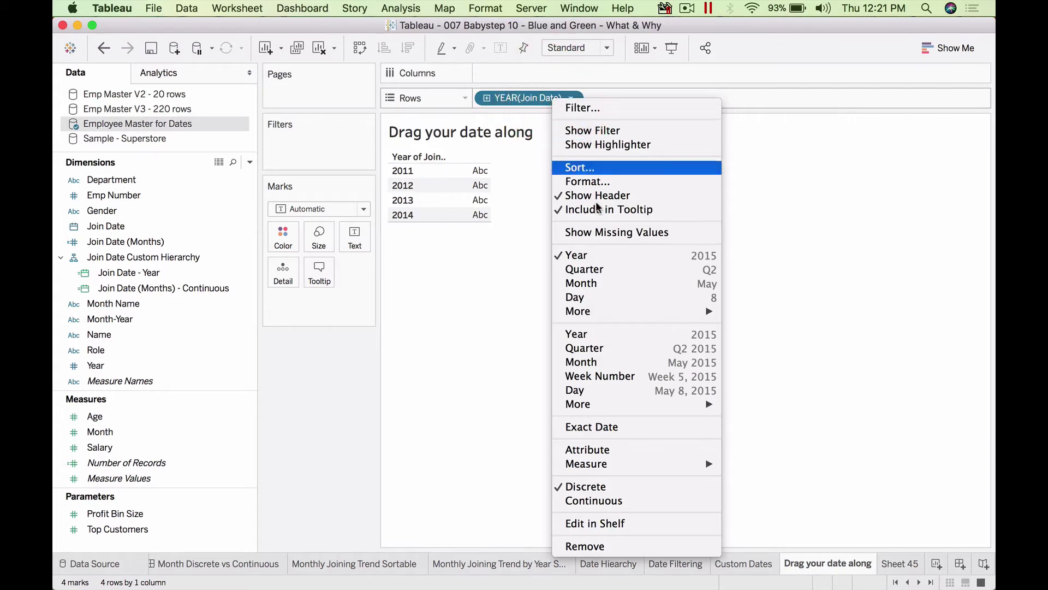
click(641, 421)
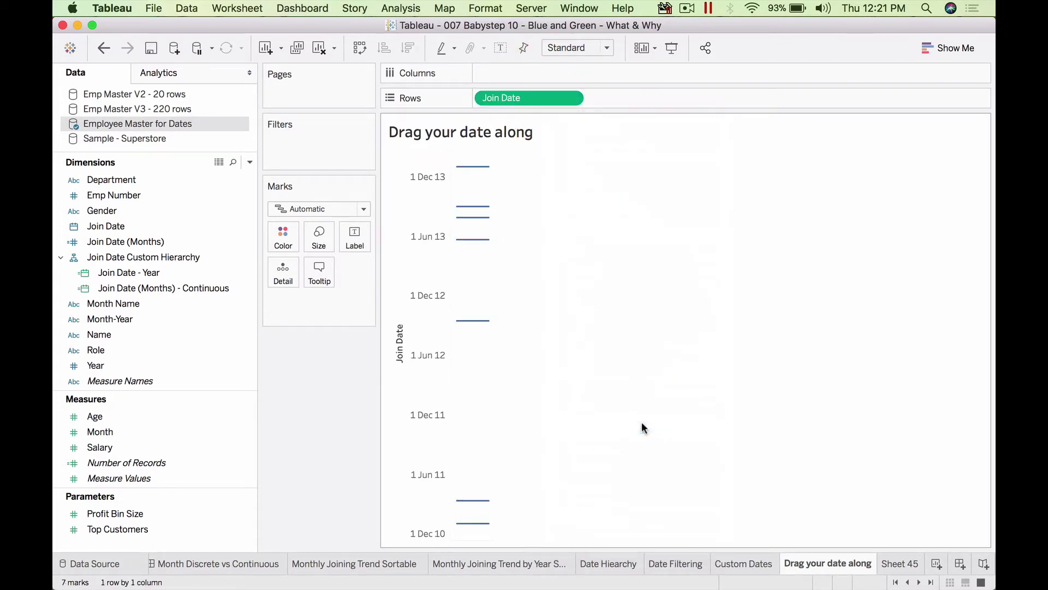
right_click(537, 97)
click(609, 460)
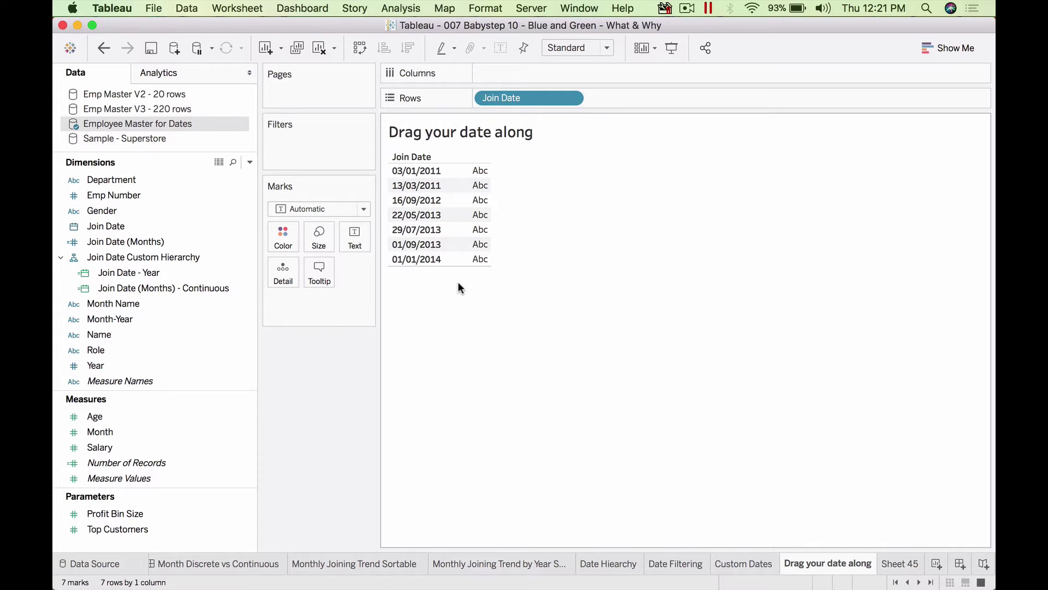
click(319, 47)
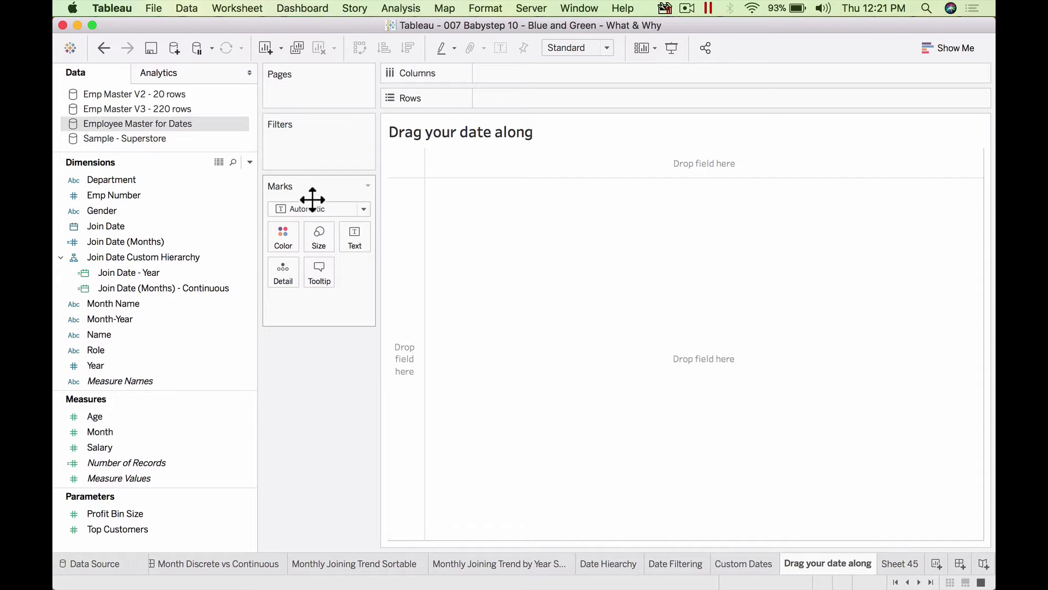
- Drop Join Date on Rows with the field-choice prompt, choosing Join Date (Discrete)
drag(139, 223, 533, 93)
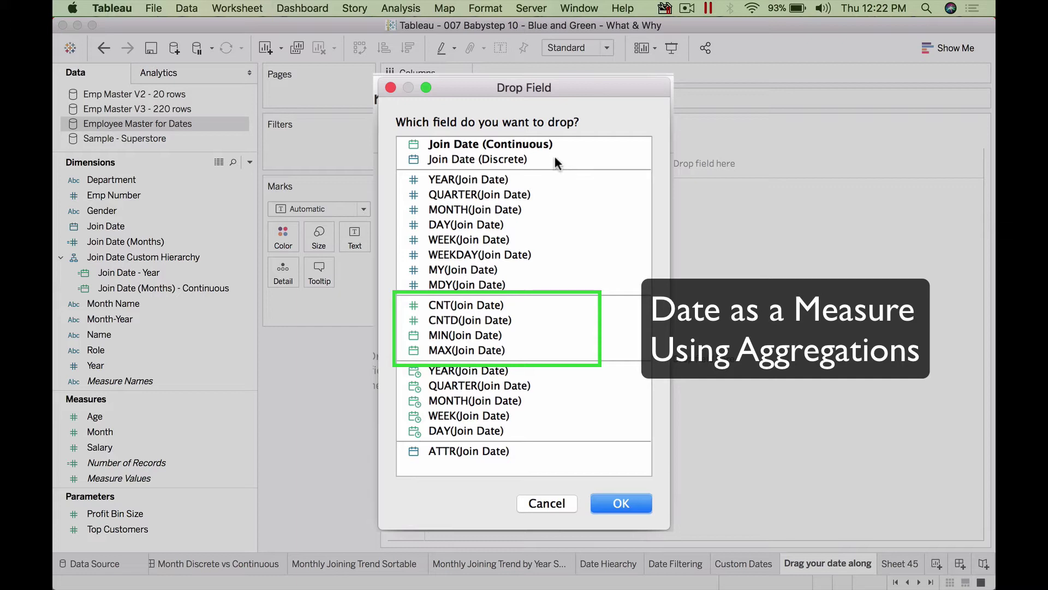
click(510, 159)
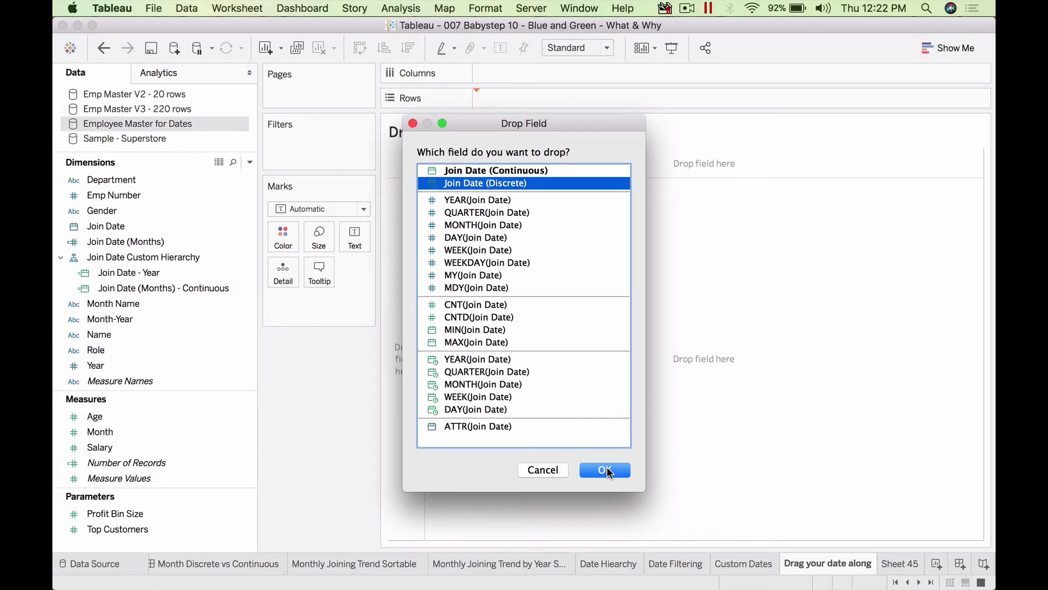
click(606, 470)
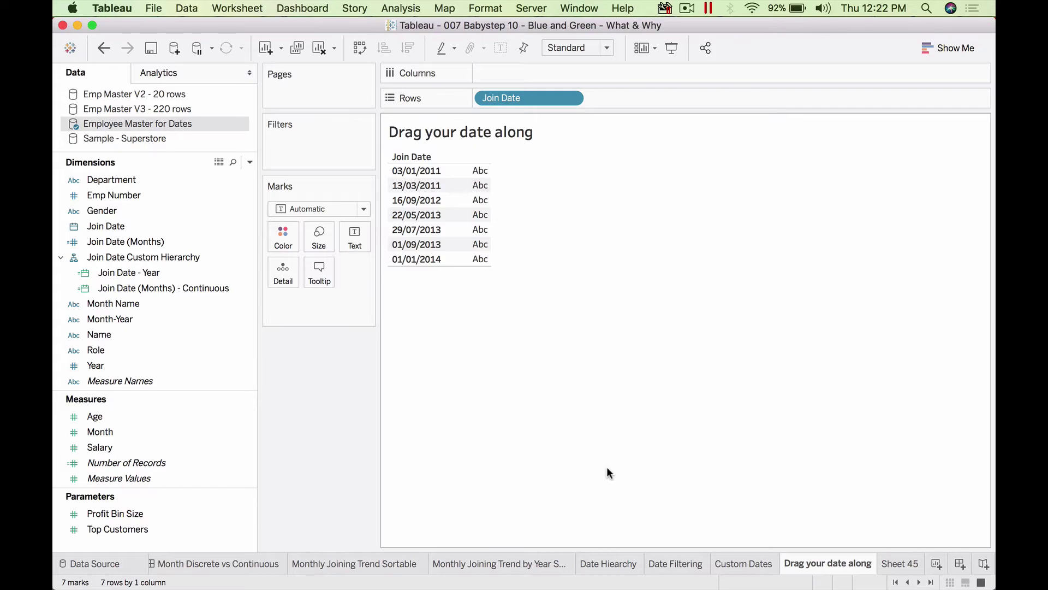
- Switch to the "Date Hiearchy on Dual Axis" workbook and review Yearly Sales, Qtrly Sales, Dashboard 1, and Yearly and Quarterly Trend together
key(ctrl+Up)
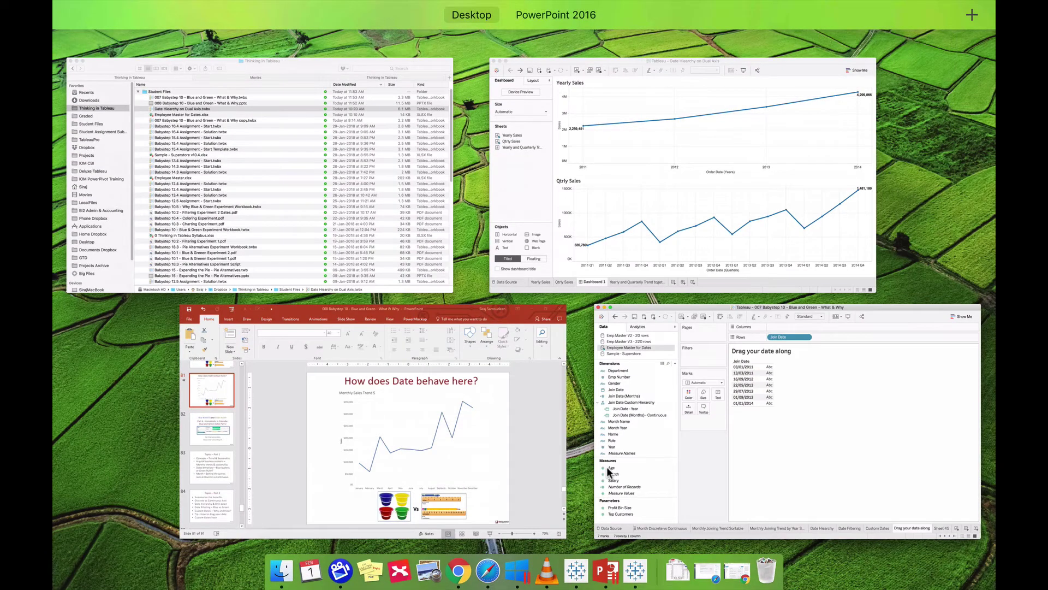
click(693, 251)
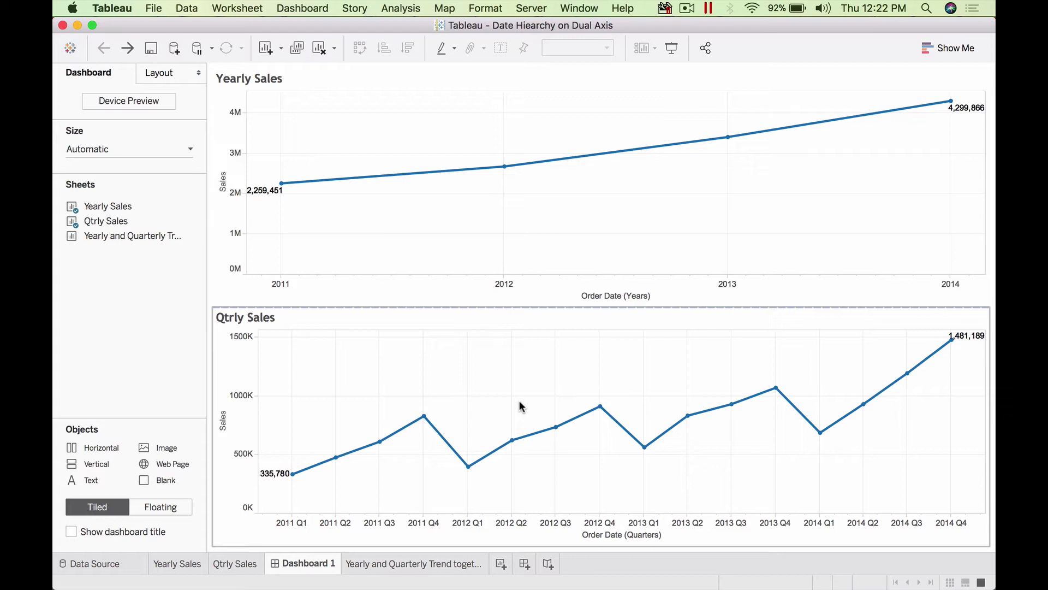
click(186, 563)
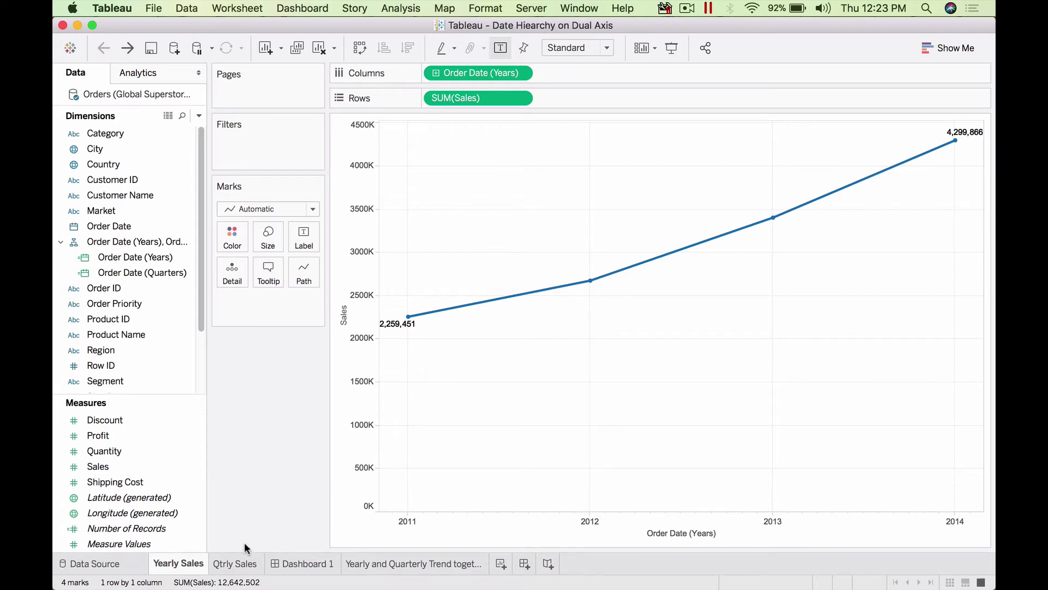
click(235, 564)
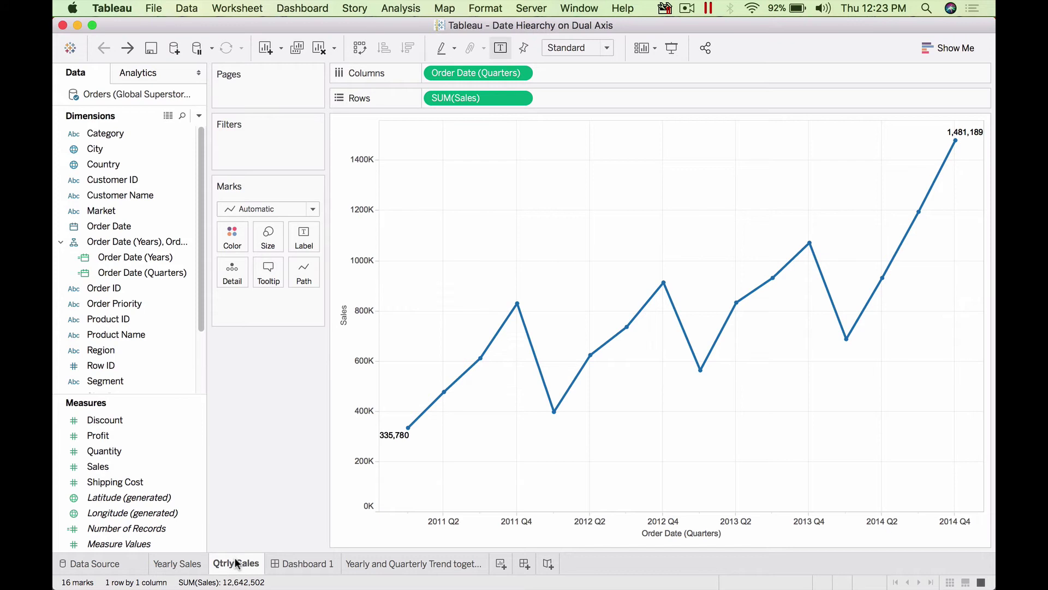
click(313, 562)
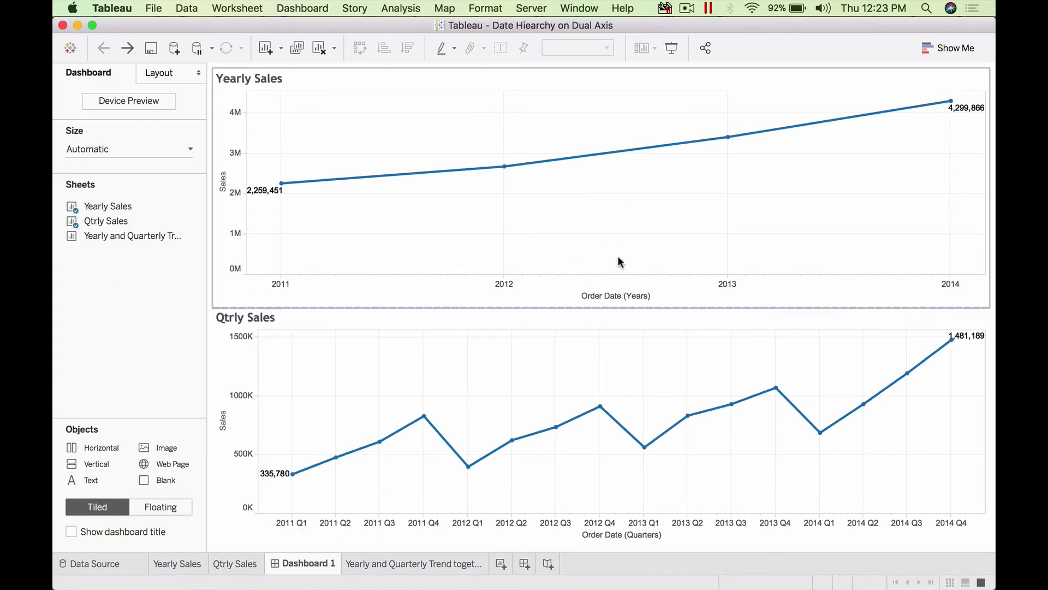
click(398, 563)
mouse_move(399, 565)
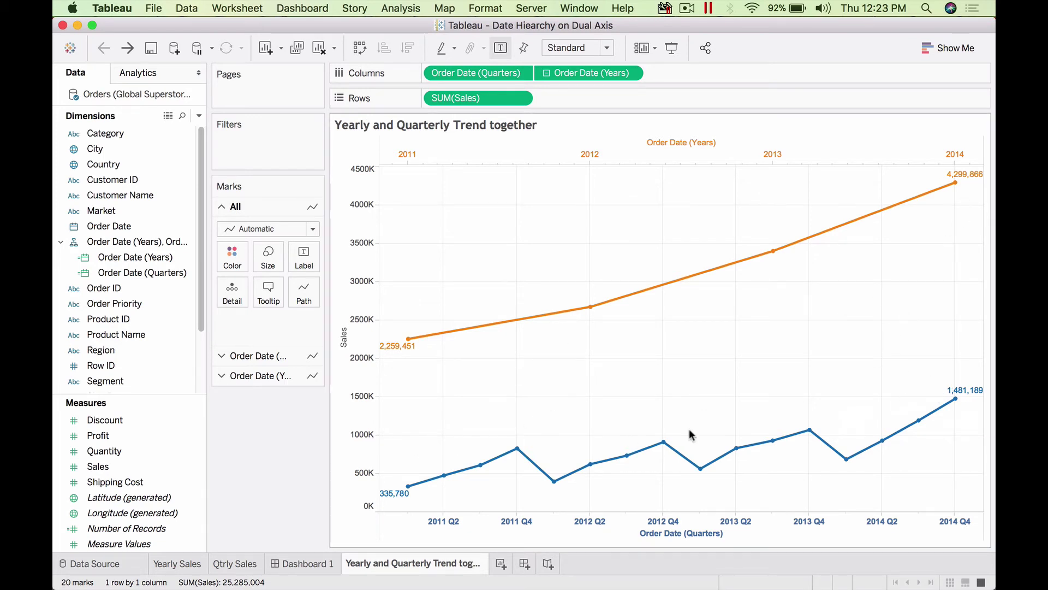
mouse_move(930, 206)
- Clear the combined trend sheet, then plot Sales by Order Date (Years) and drill down to Order Date (Quarters)
click(319, 50)
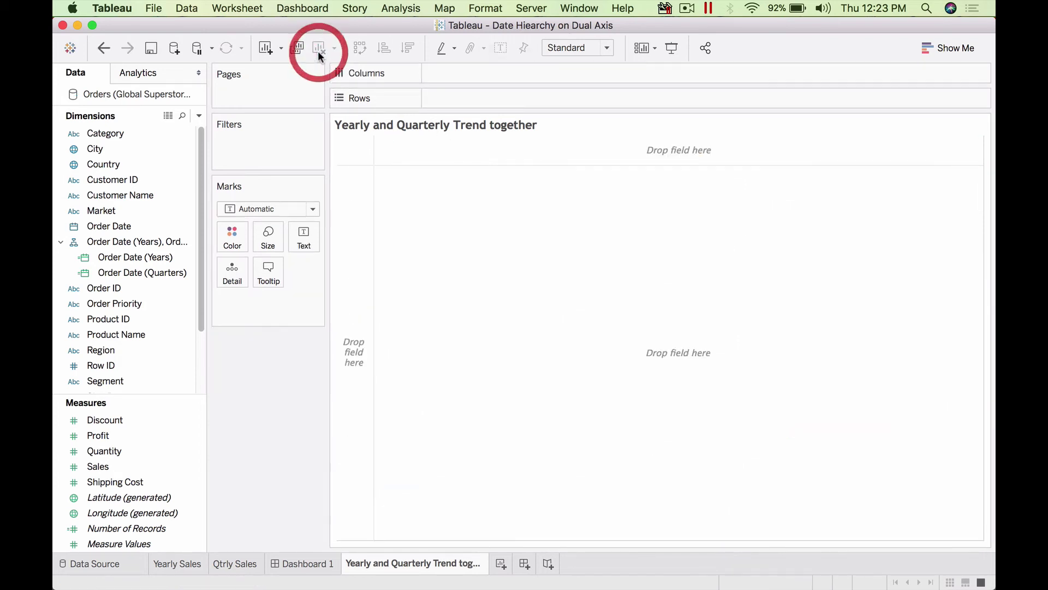
double_click(151, 256)
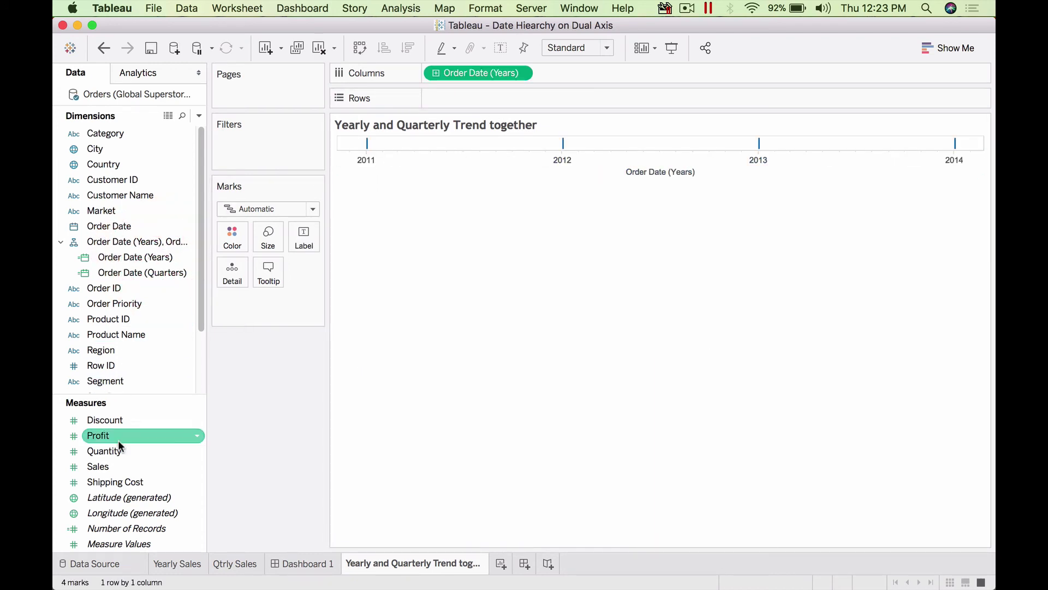
double_click(116, 466)
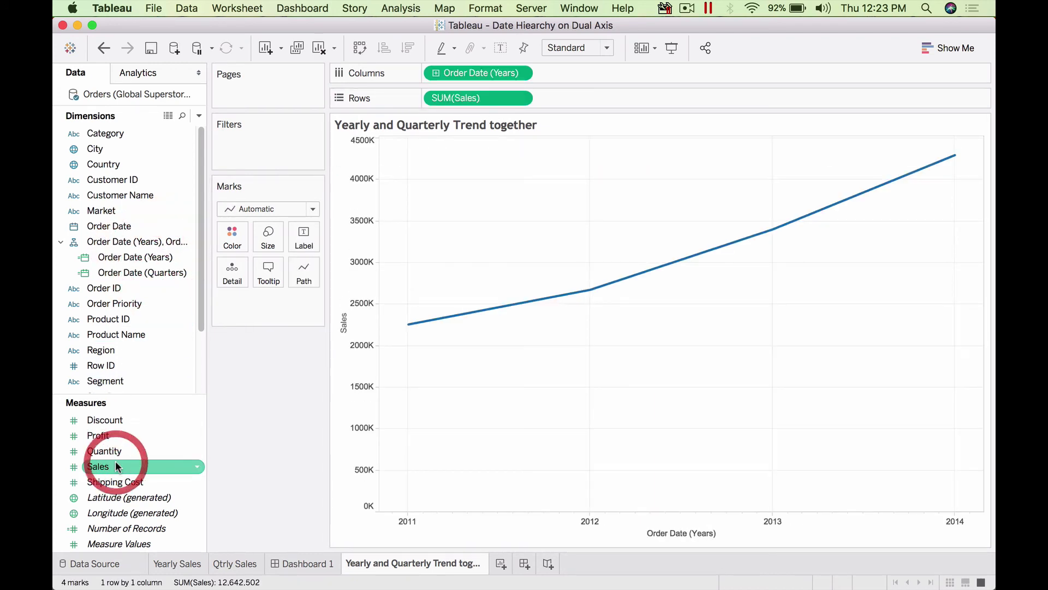
click(434, 72)
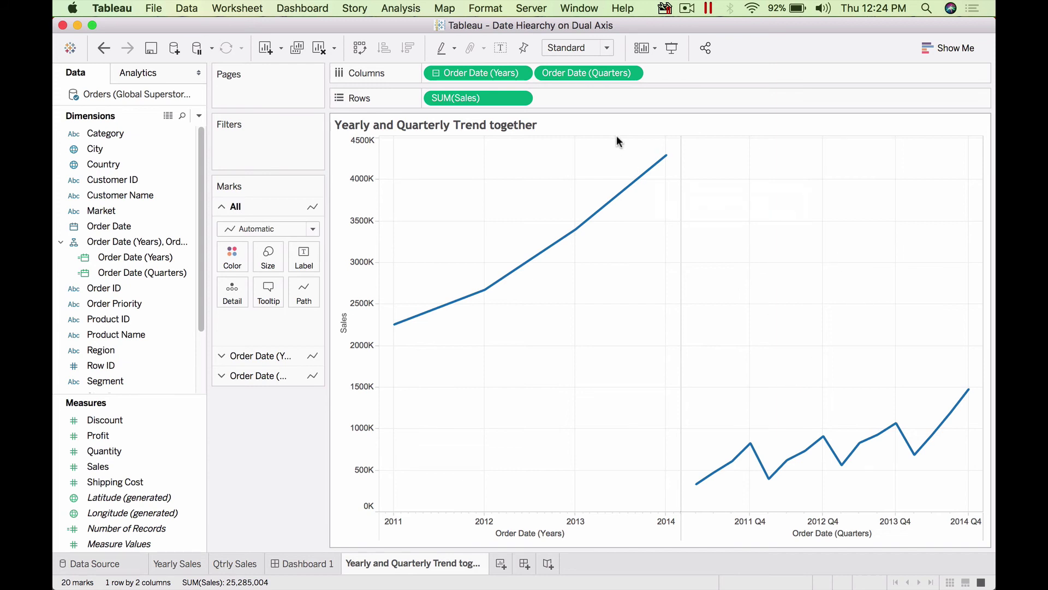
- Combine Order Date (Years) and Order Date (Quarters) on a dual axis, and remove Measure Names from the marks color
click(602, 71)
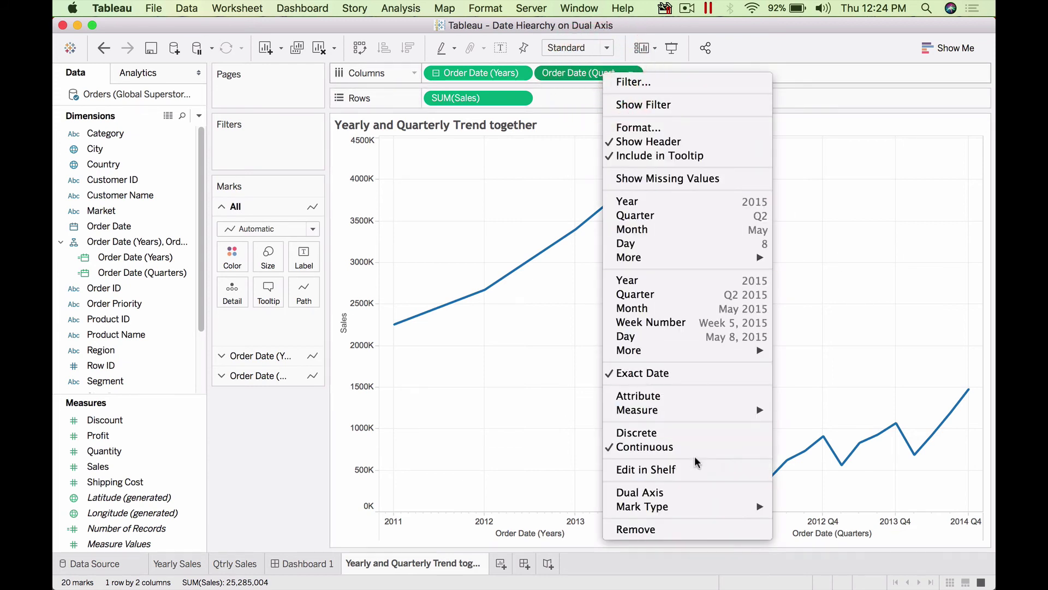
click(688, 489)
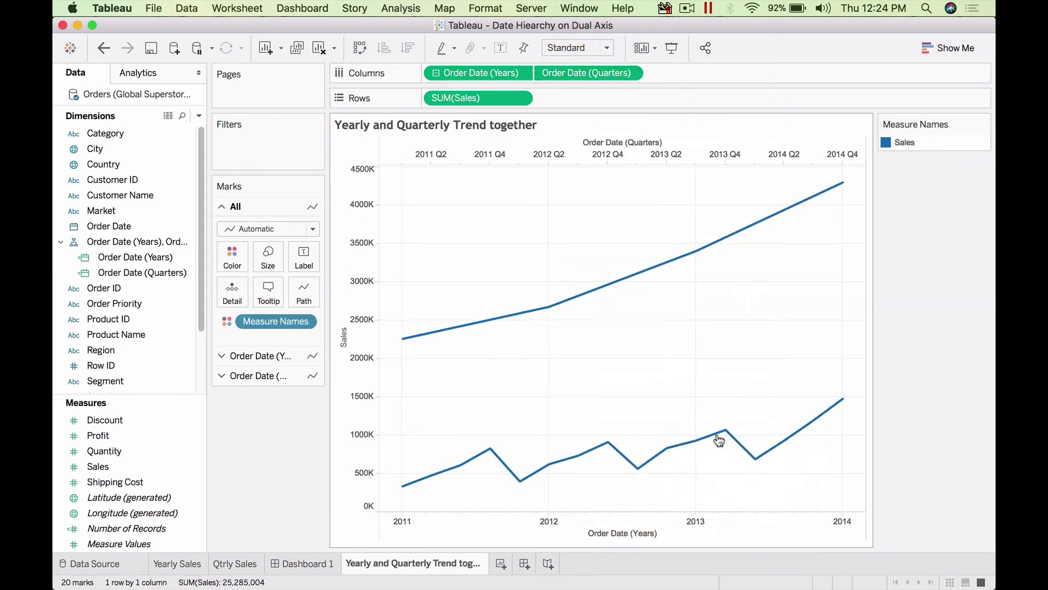
mouse_move(719, 441)
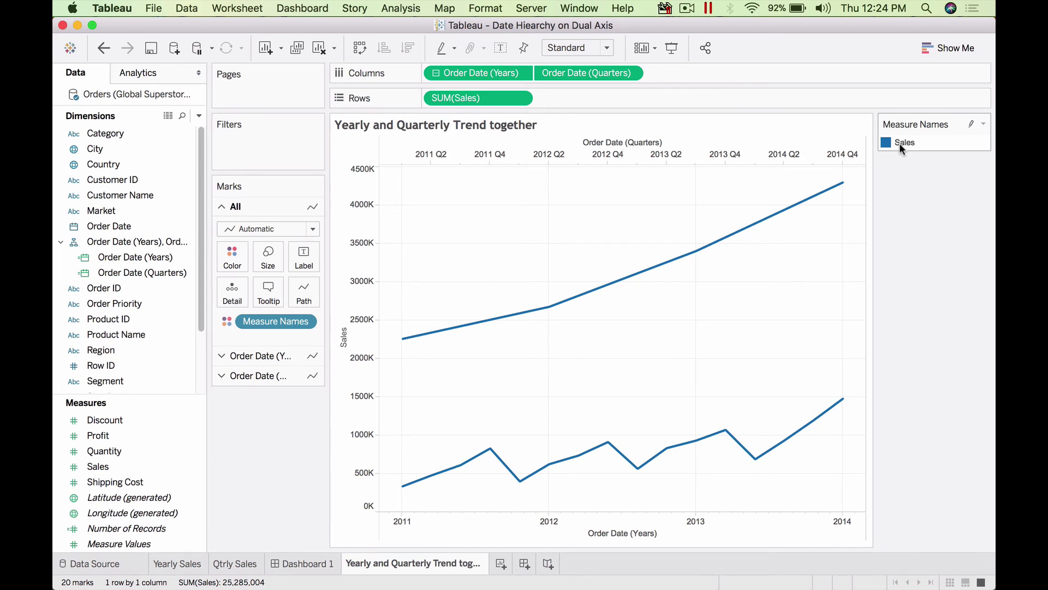
drag(259, 322, 263, 466)
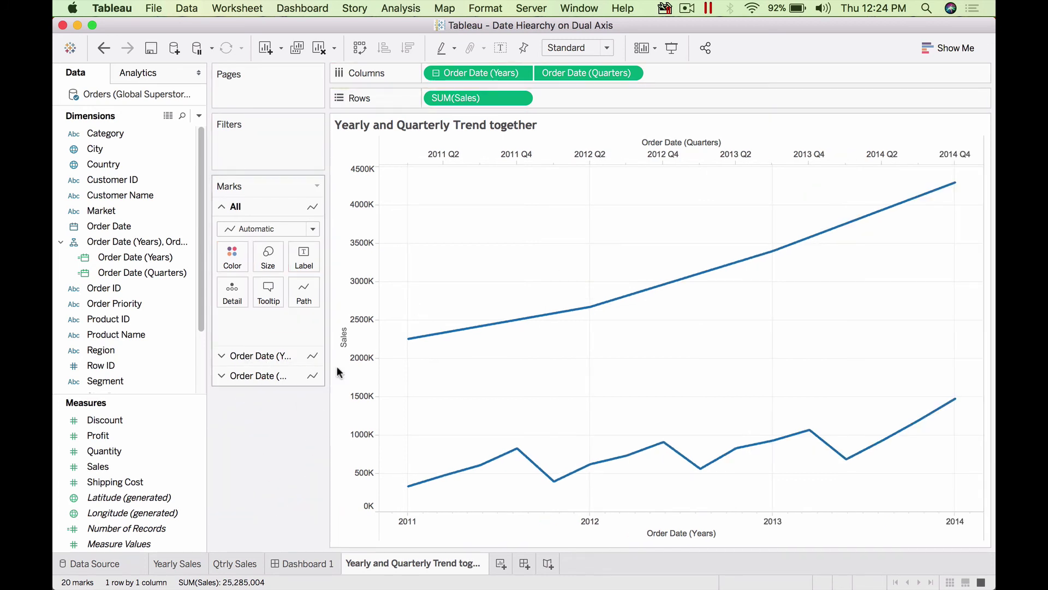
- Set the color of the Order Date (Years) line to orange
click(271, 356)
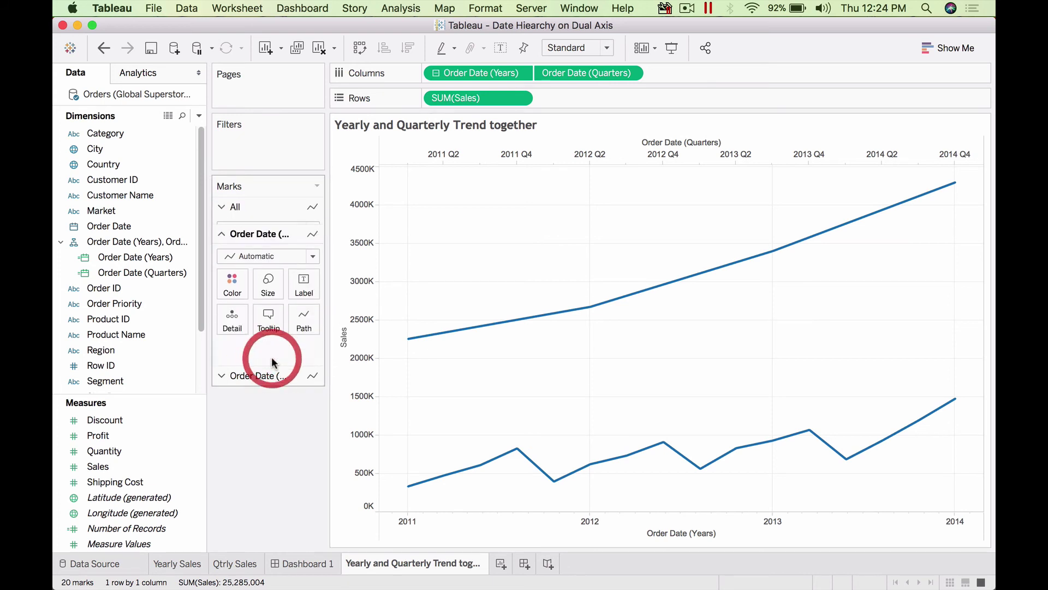
click(237, 276)
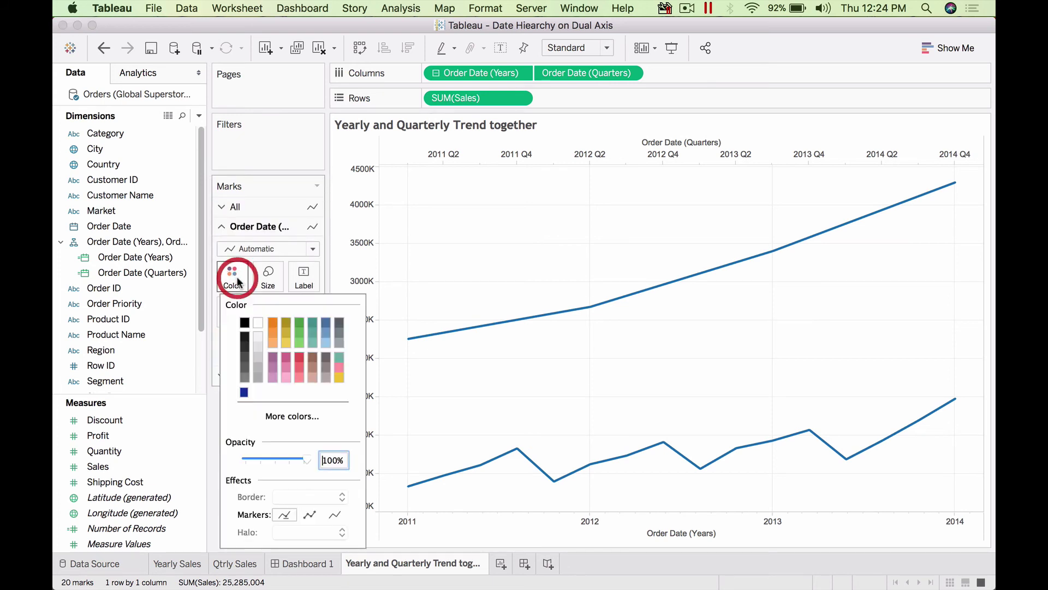
click(273, 322)
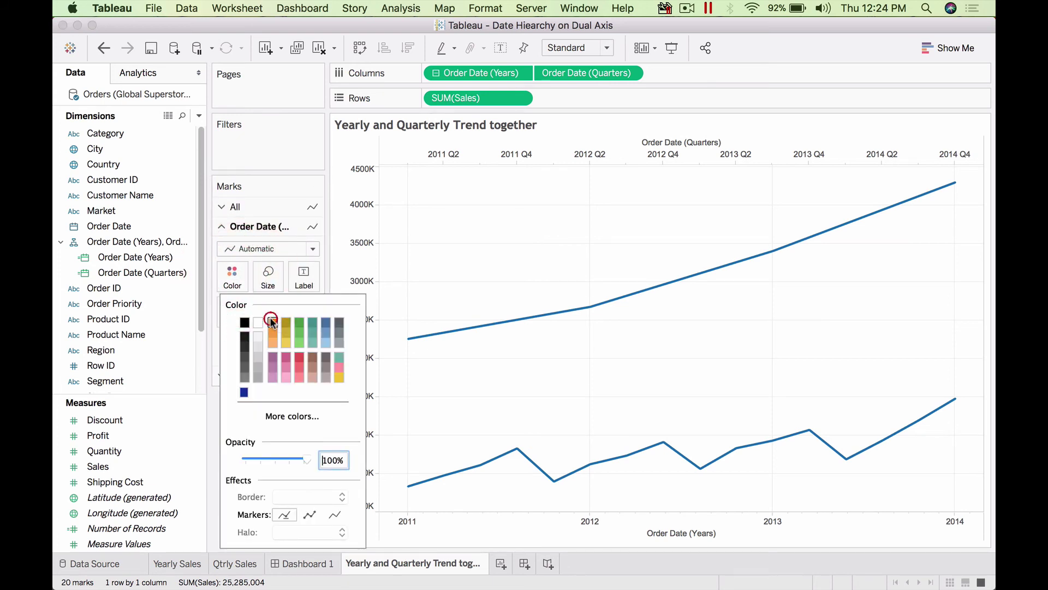
- Reorder the Columns fields so Order Date (Quarters) comes before Order Date (Years), placing the yearly axis above the chart
click(217, 436)
click(294, 376)
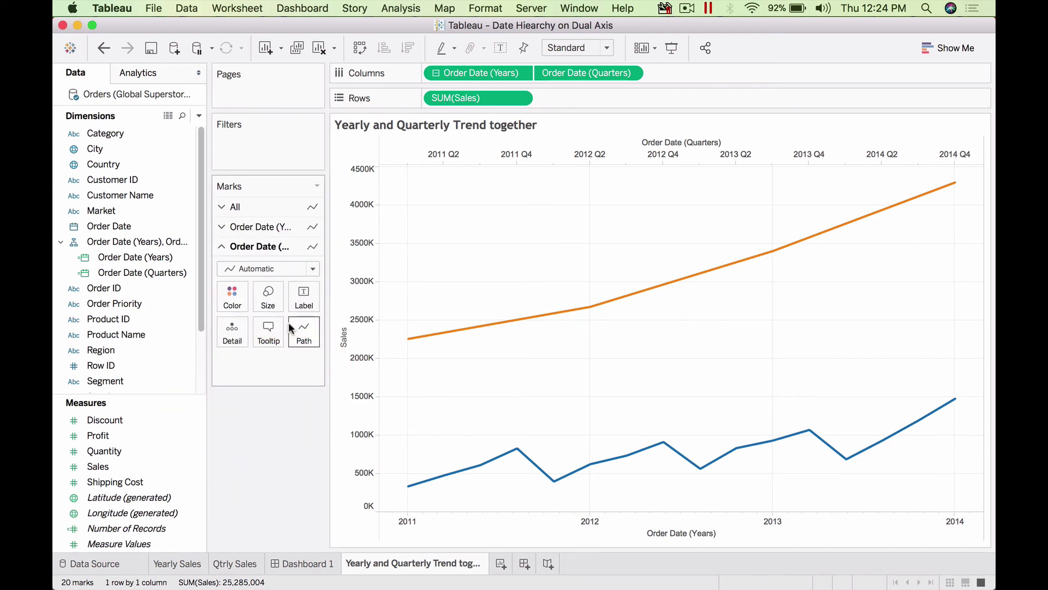
click(567, 154)
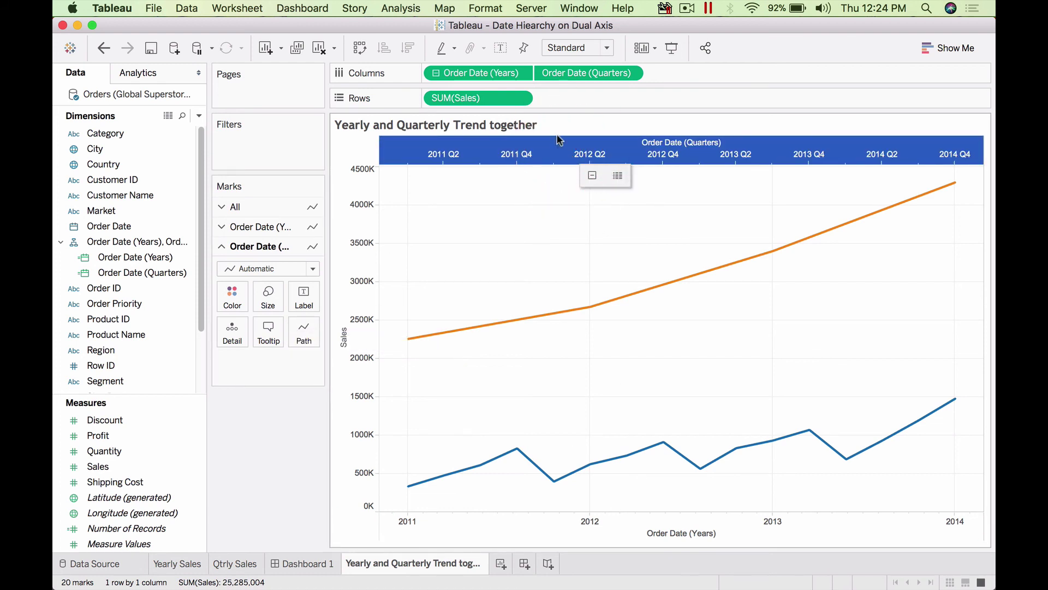
drag(501, 71, 664, 75)
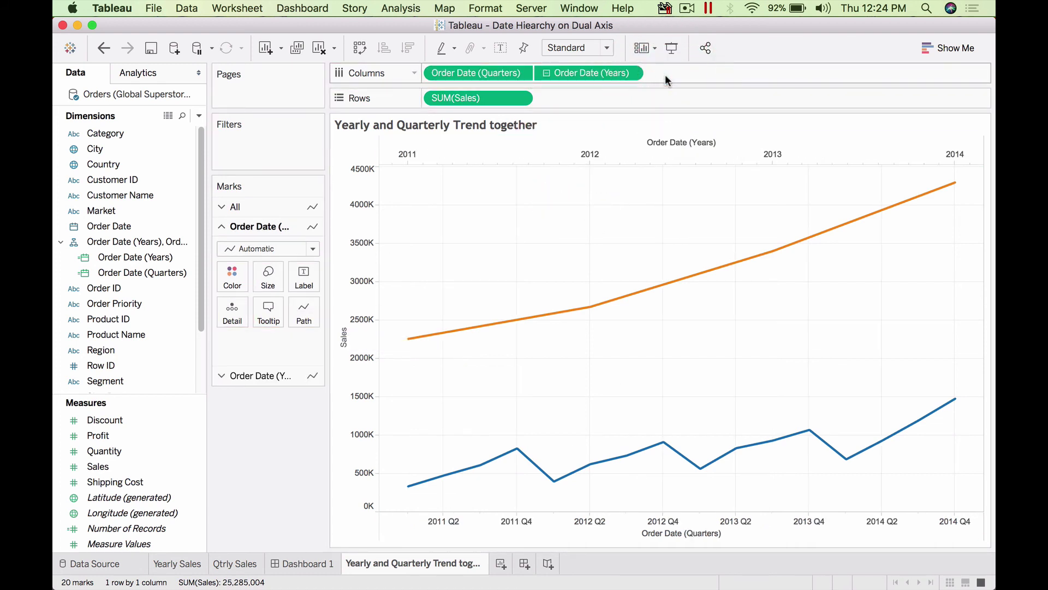
- Format the Order Date (Years) axis with a bold orange font
right_click(596, 148)
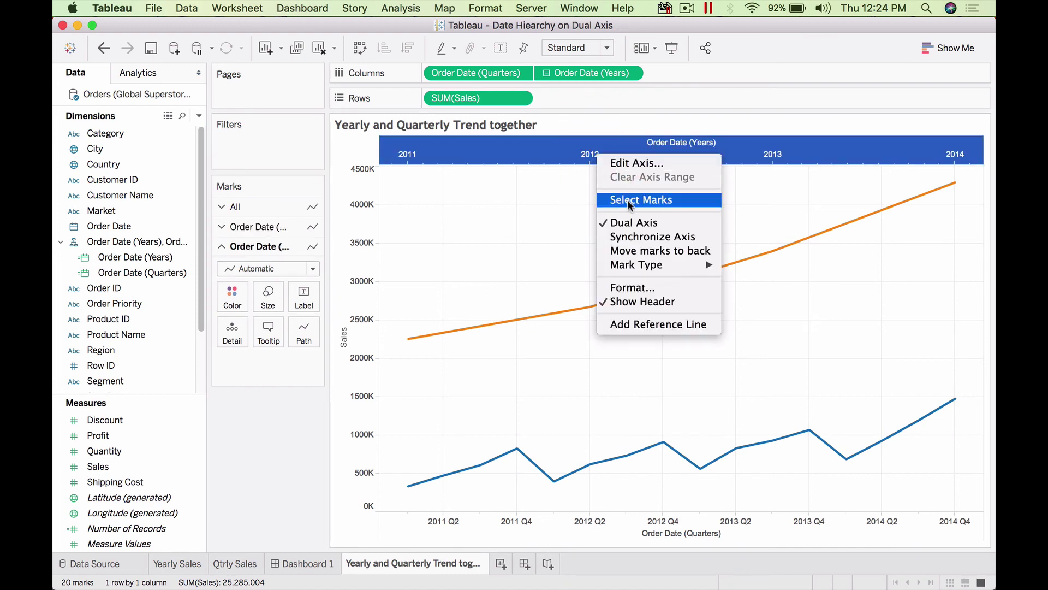
click(624, 286)
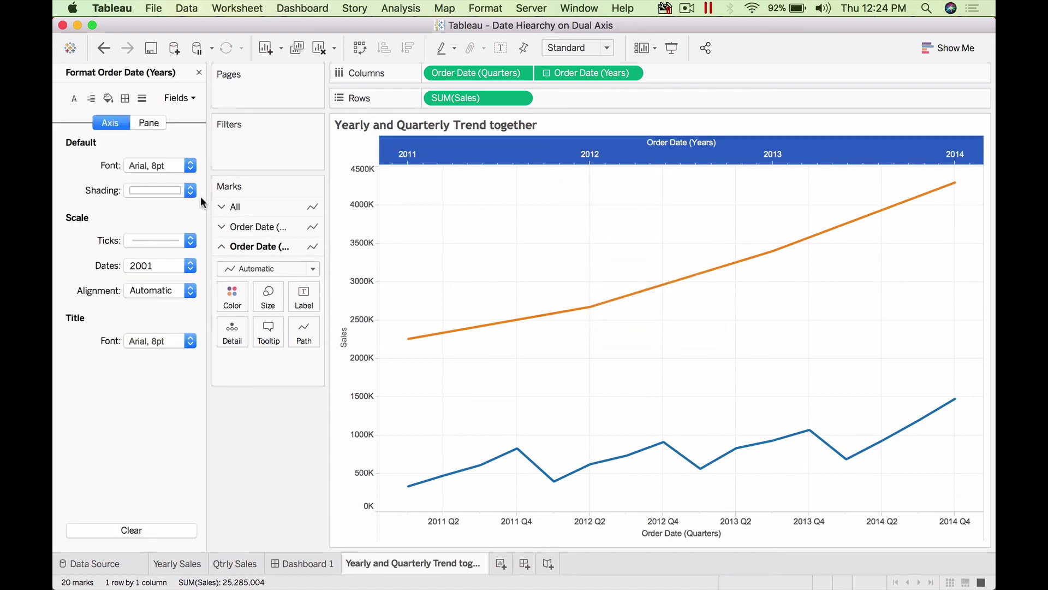
click(191, 166)
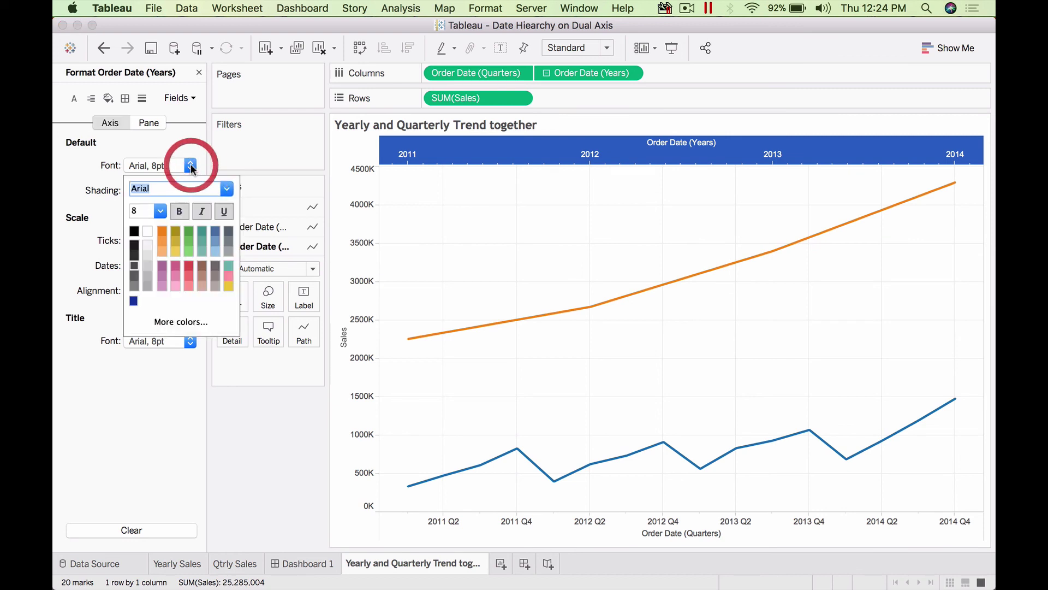
click(162, 232)
click(180, 211)
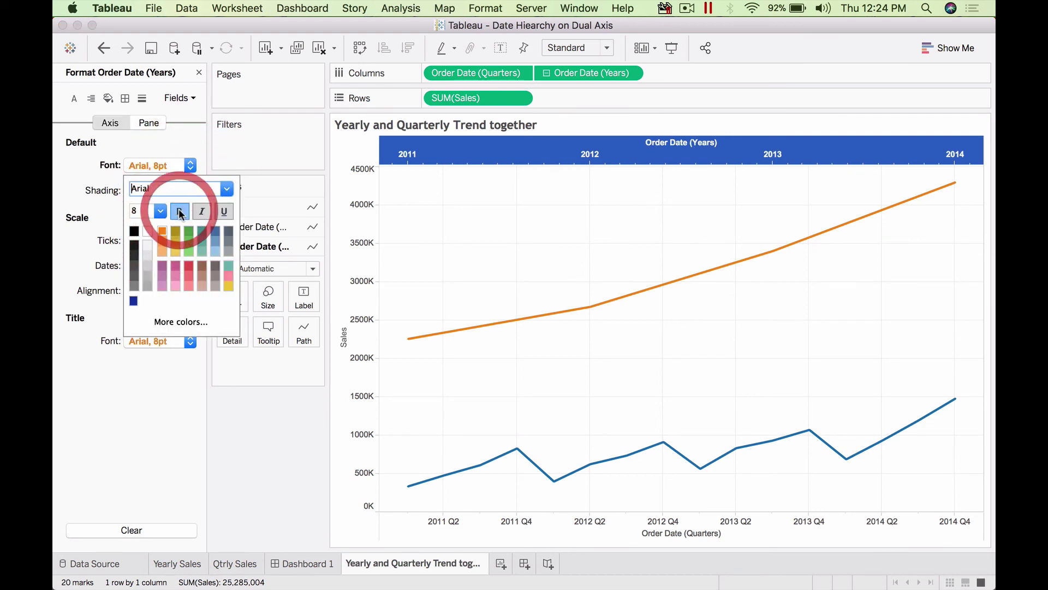
click(254, 444)
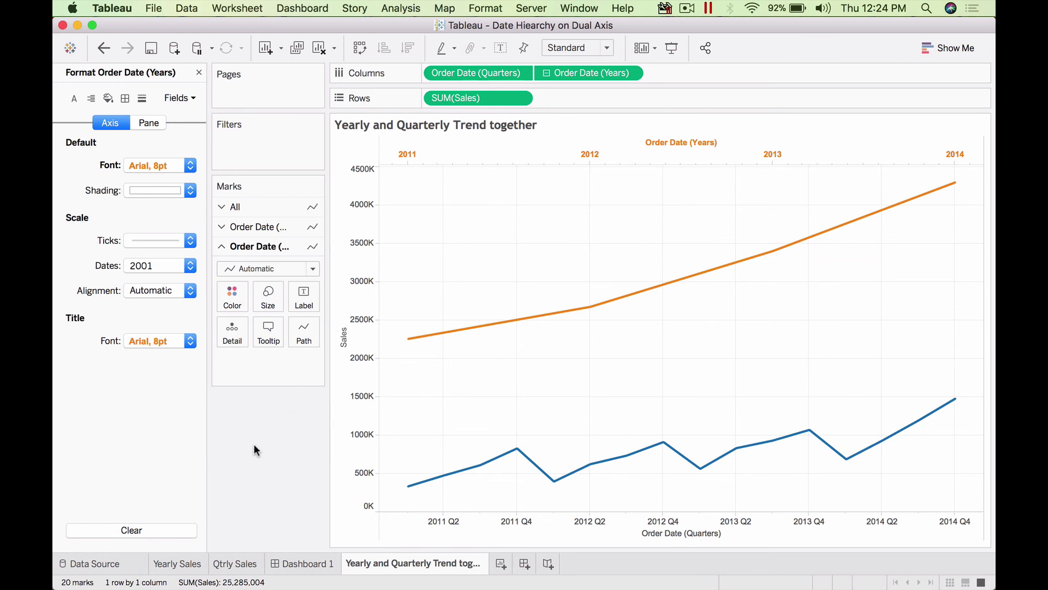
- Show markers at every data point on both lines and turn on mark labels
click(235, 206)
click(243, 250)
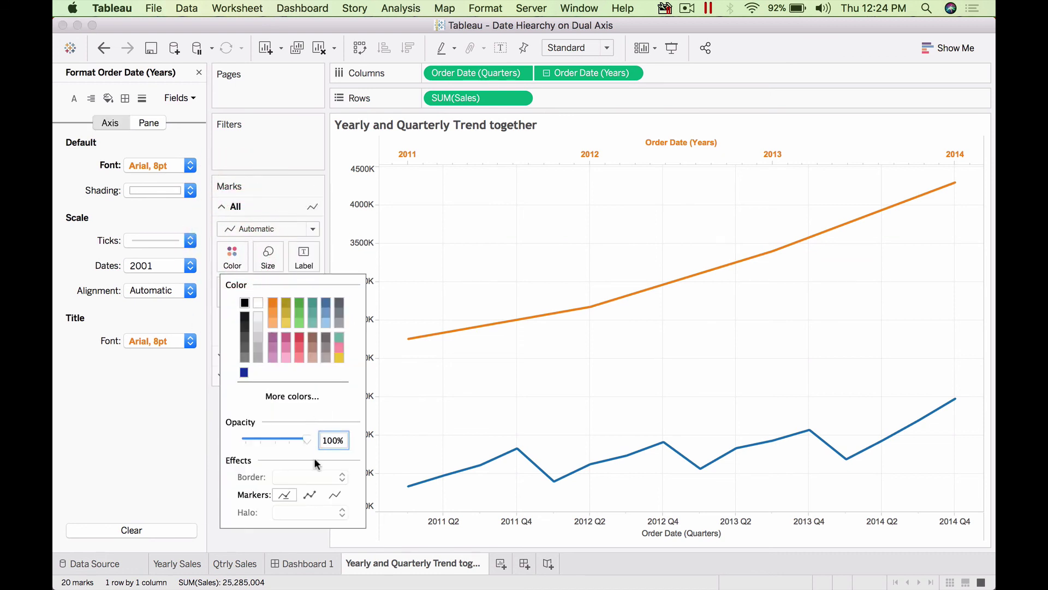
click(309, 495)
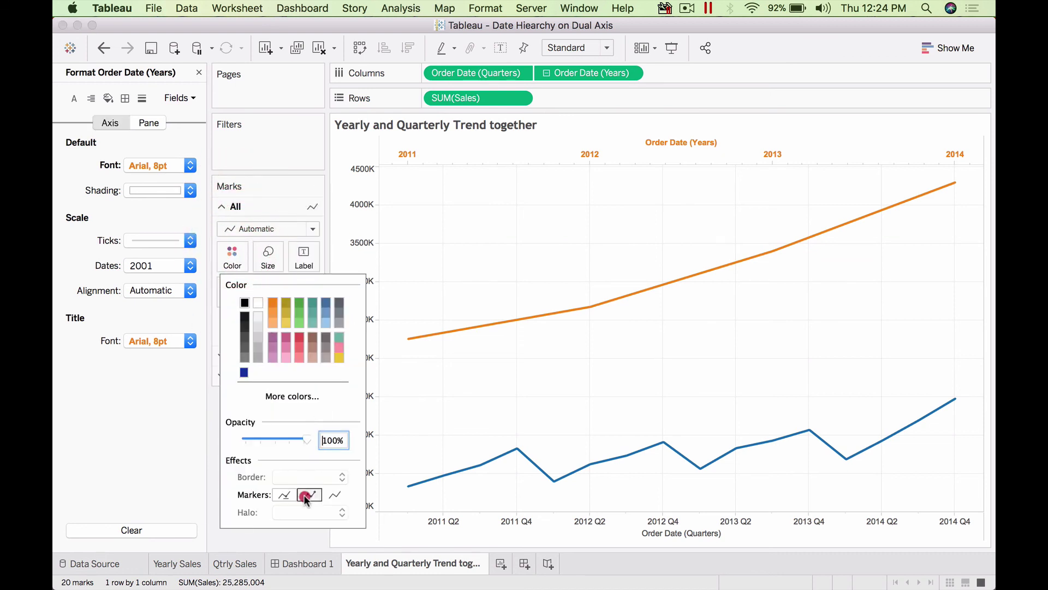
click(297, 534)
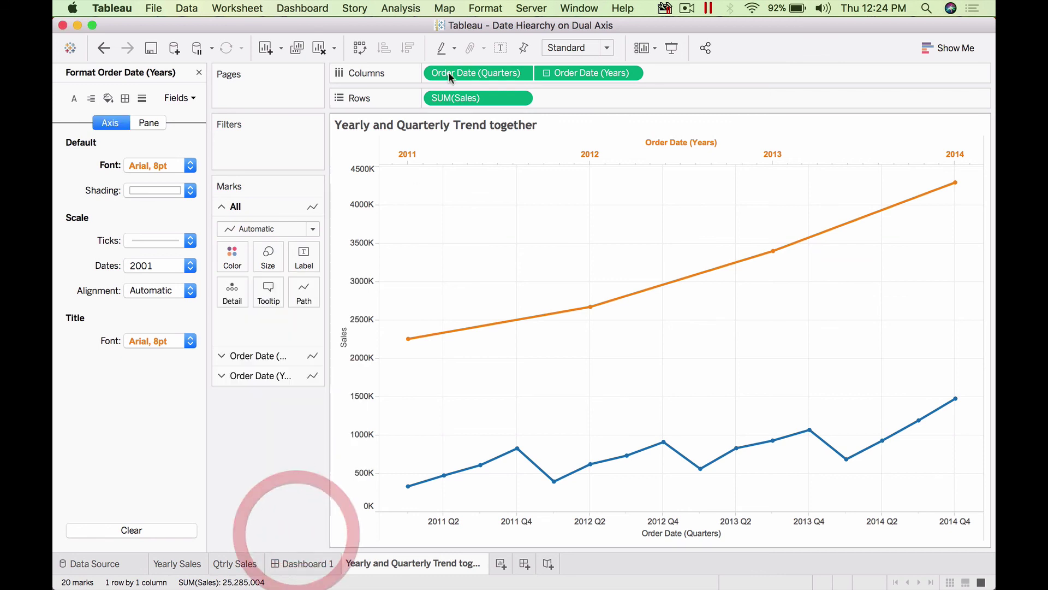
click(199, 72)
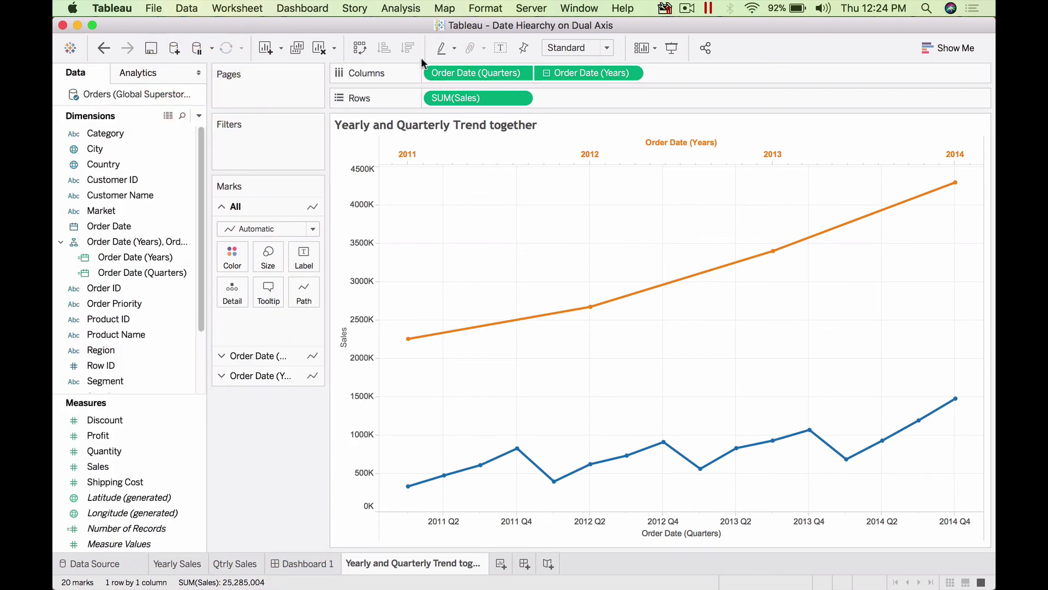
click(506, 51)
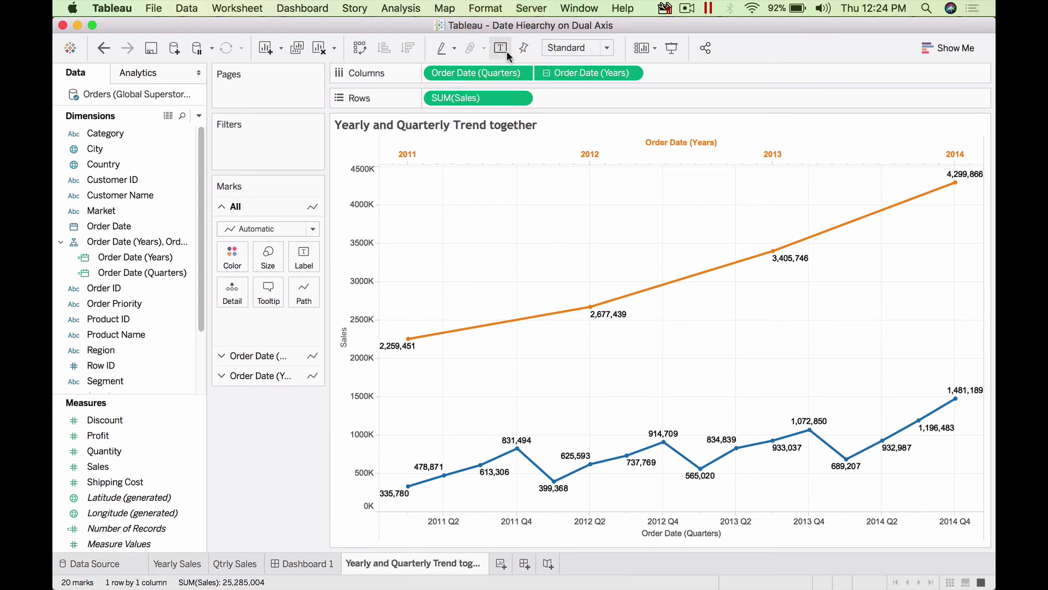